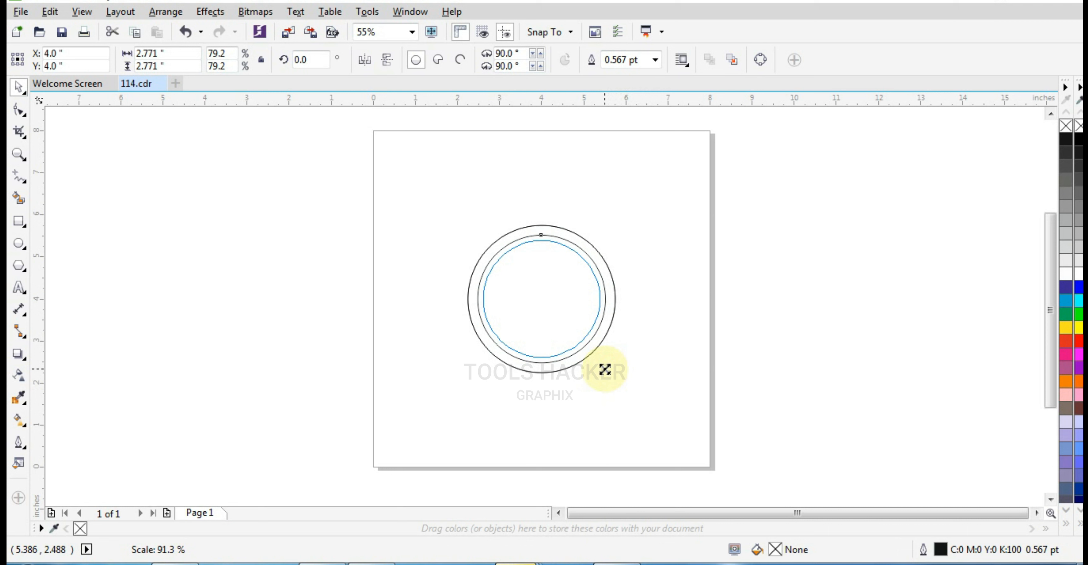
Combine the middle circle with a concentric copy scaled to about 2.85 in, and fill the ring with white
{"action": "left_click_drag", "start_coordinate": [605, 369], "coordinate": [605, 369]}
{"action": "key", "text": "ctrl+z"}
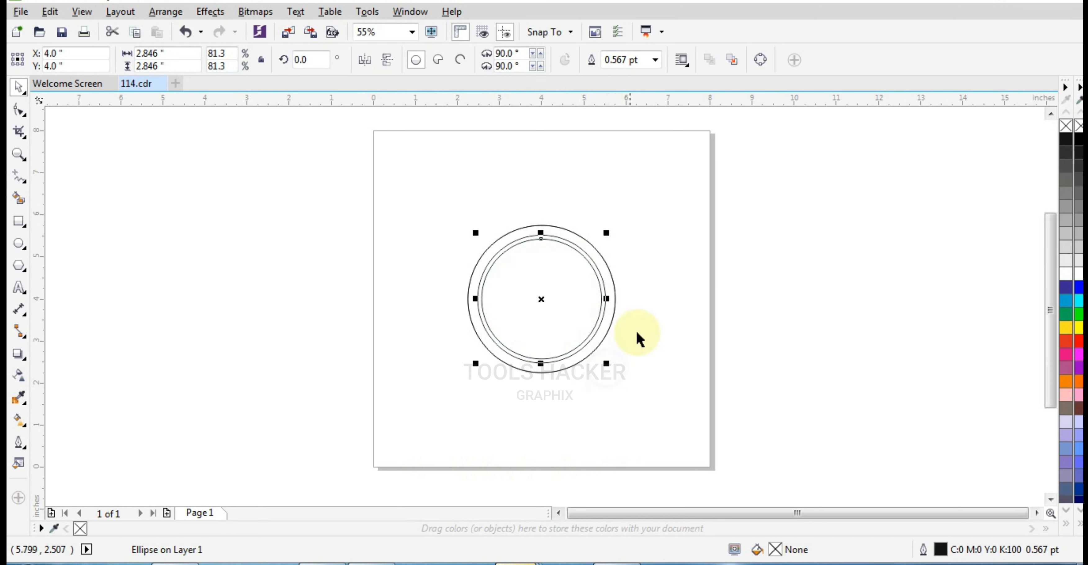
{"action": "left_click", "coordinate": [581, 249], "text": "shift"}
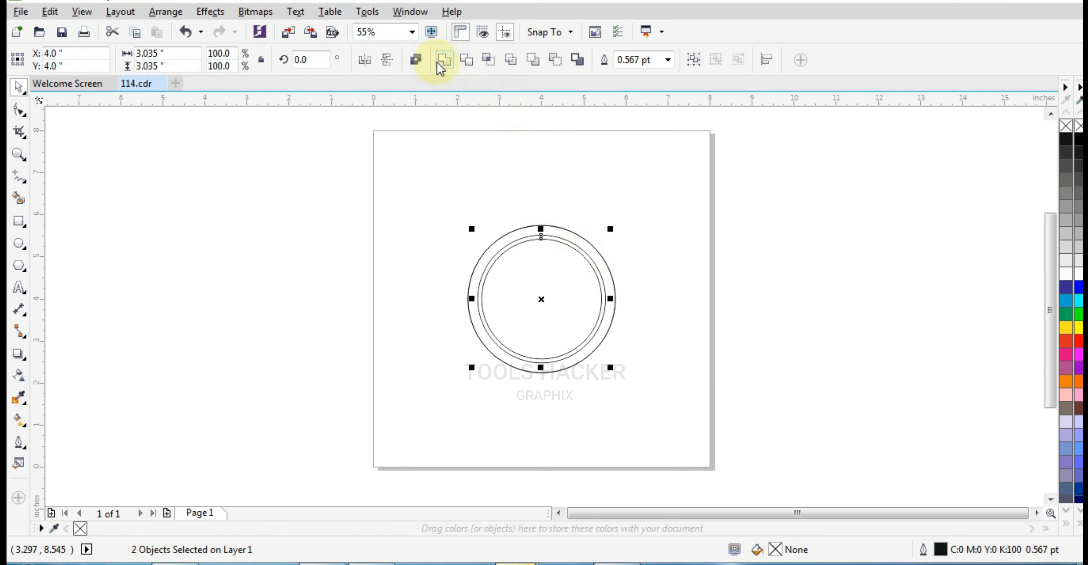
{"action": "left_click", "coordinate": [415, 64]}
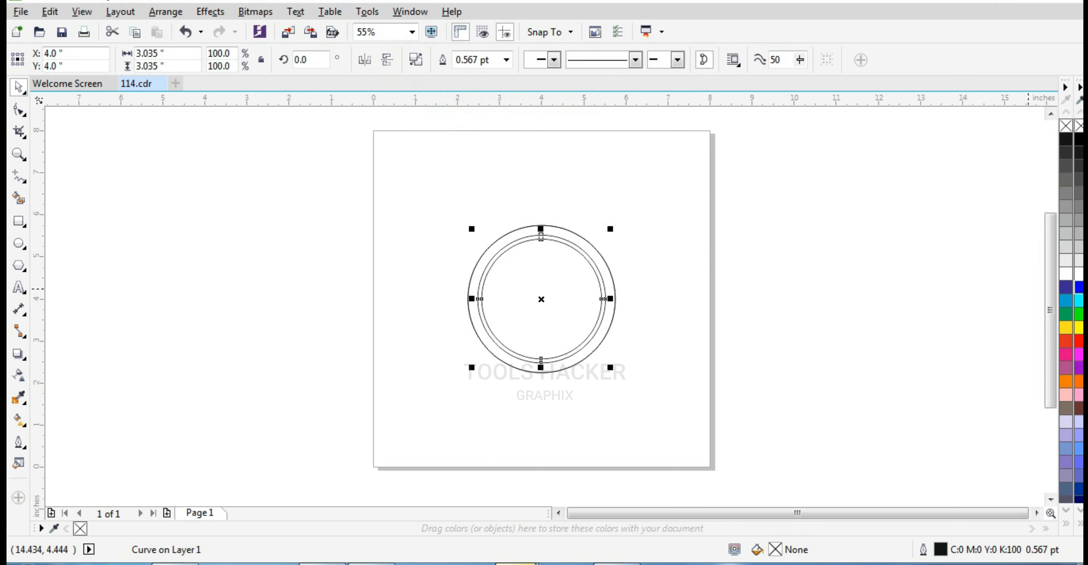
{"action": "left_click", "coordinate": [862, 284]}
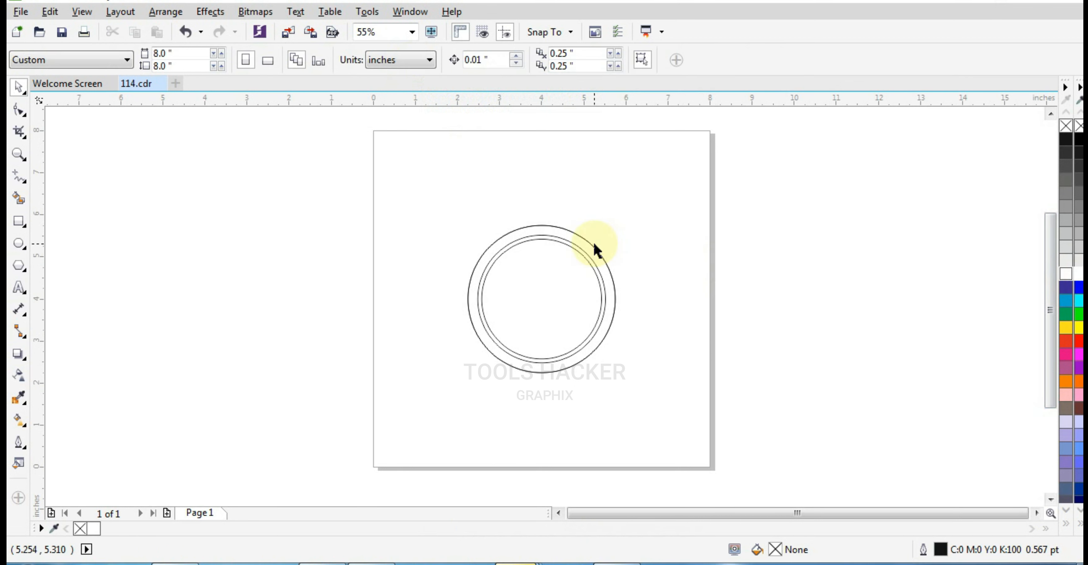
Fill the largest circle with red and remove the outline from the white ring inside it
{"action": "left_click", "coordinate": [598, 253]}
{"action": "left_click", "coordinate": [1066, 340]}
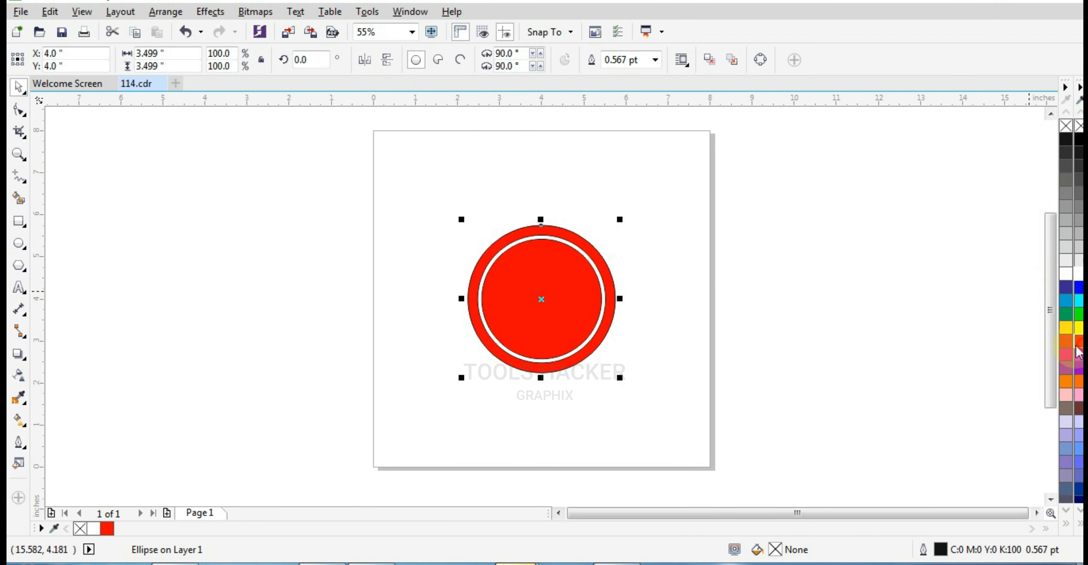
{"action": "left_click", "coordinate": [804, 307]}
{"action": "left_click", "coordinate": [603, 287]}
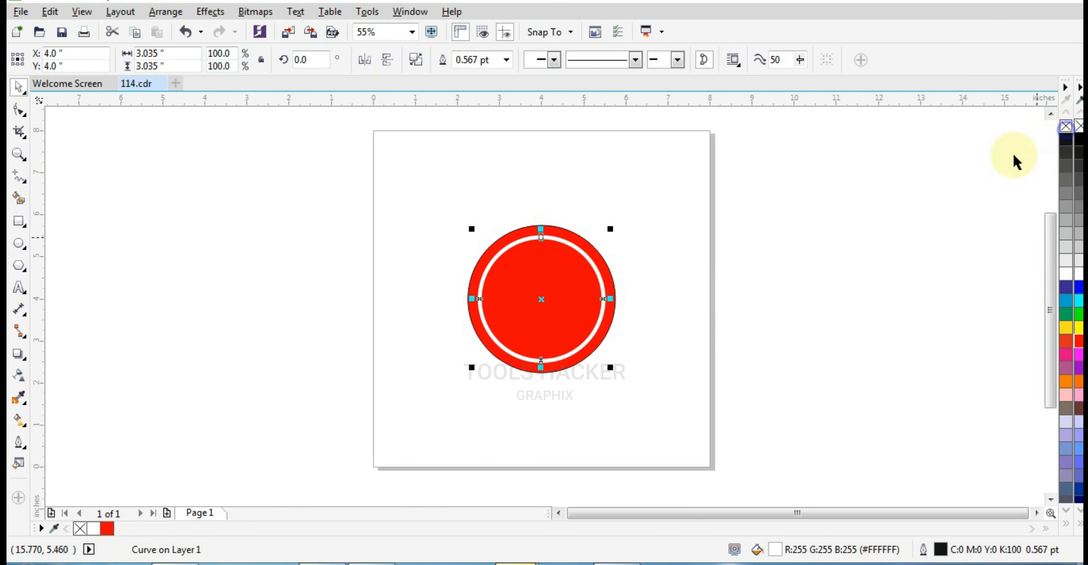
{"action": "left_click", "coordinate": [790, 281]}
{"action": "left_click", "coordinate": [587, 306]}
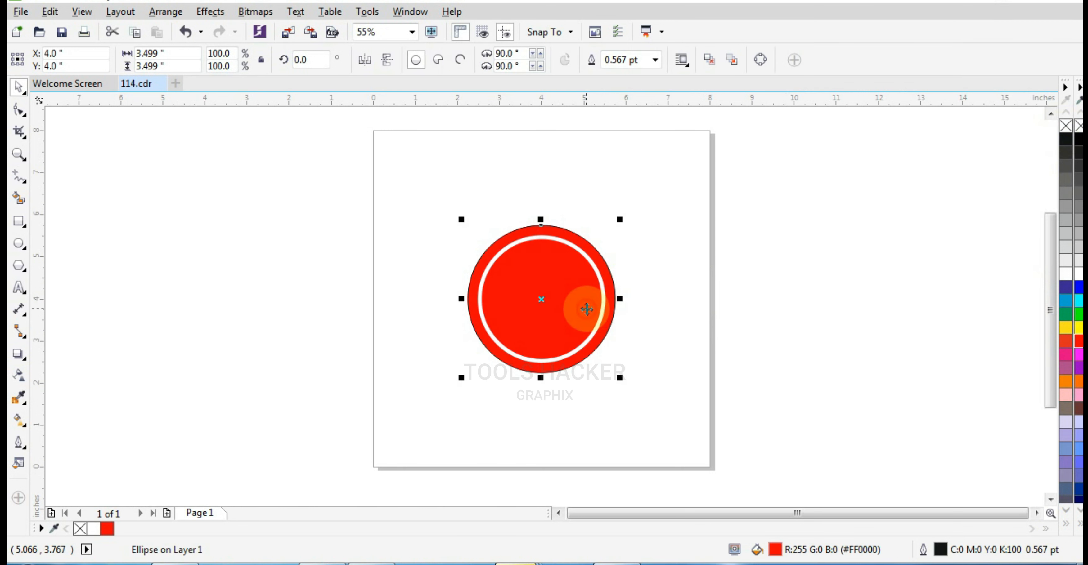
{"action": "left_click", "coordinate": [603, 321]}
{"action": "left_click", "coordinate": [692, 299]}
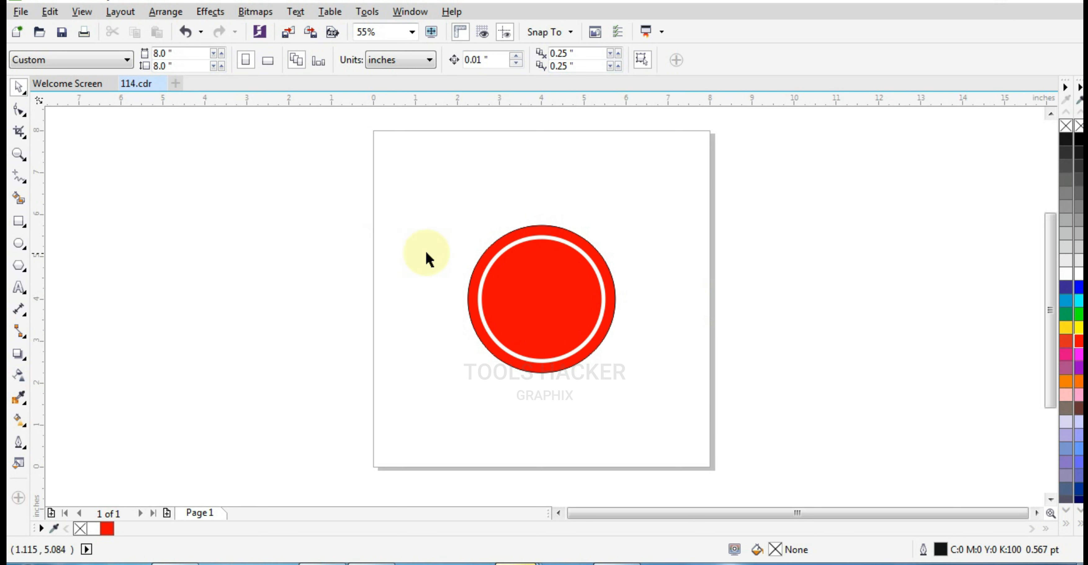
Draw a vertical rectangle about 1.37 × 5.06 in across the circles and center it on the white ring
{"action": "left_click", "coordinate": [18, 220]}
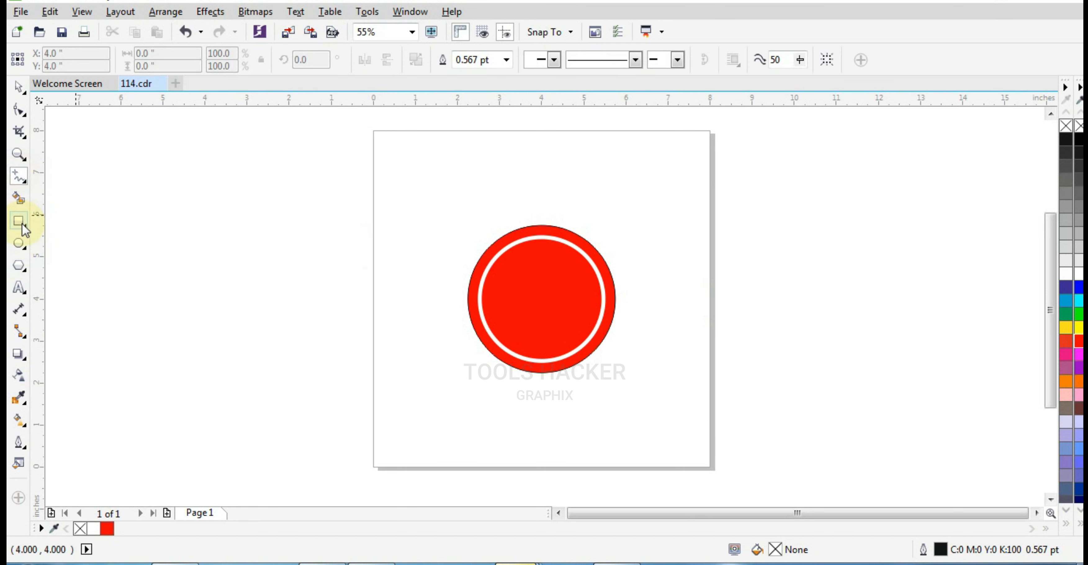
{"action": "left_click_drag", "start_coordinate": [524, 194], "coordinate": [583, 407]}
{"action": "left_click", "coordinate": [18, 86]}
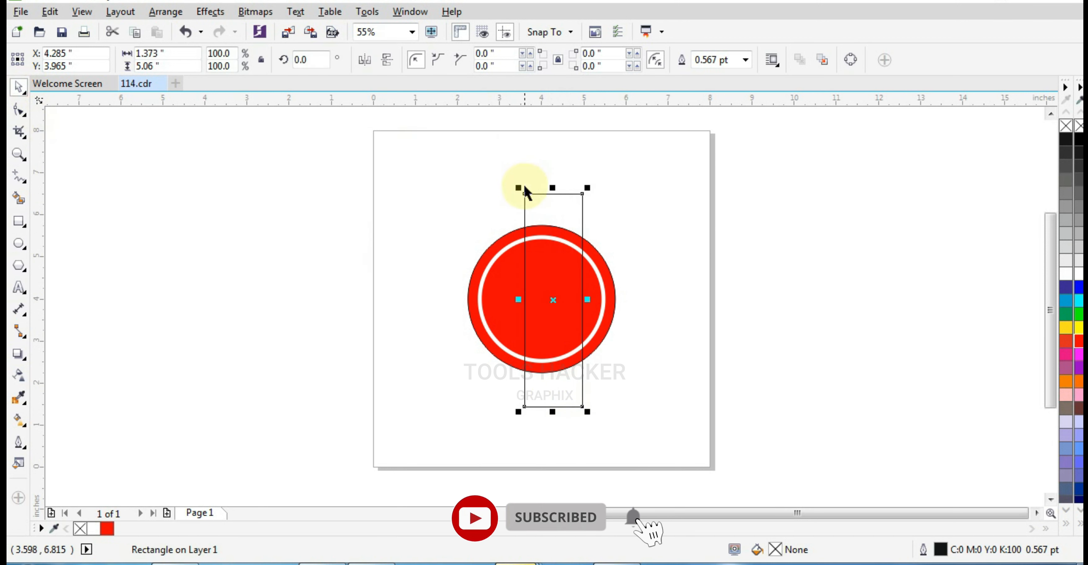
{"action": "left_click", "coordinate": [499, 251], "text": "shift"}
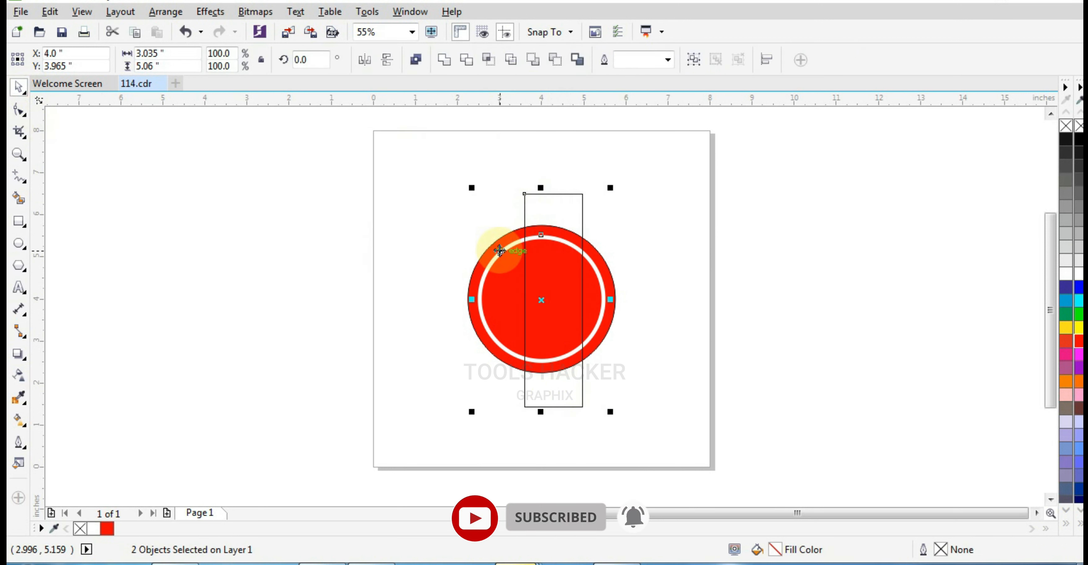
{"action": "key", "text": "c"}
{"action": "key", "text": "e"}
{"action": "left_click", "coordinate": [383, 248]}
Rotate the rectangle 45° about its center so it crosses the ring diagonally
{"action": "left_click", "coordinate": [540, 191]}
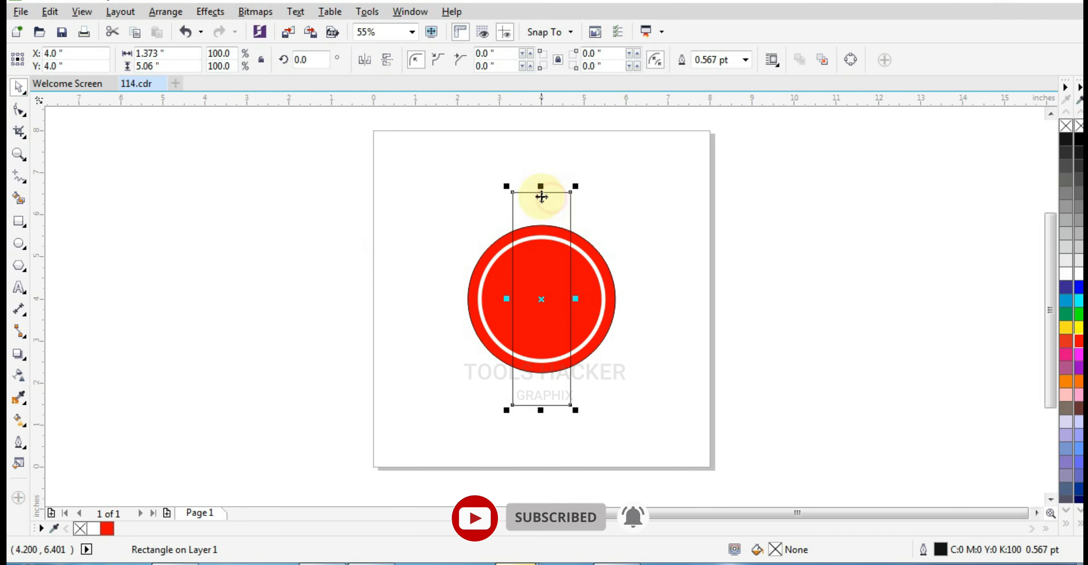
{"action": "left_click", "coordinate": [540, 191]}
{"action": "left_click_drag", "start_coordinate": [576, 184], "coordinate": [490, 173]}
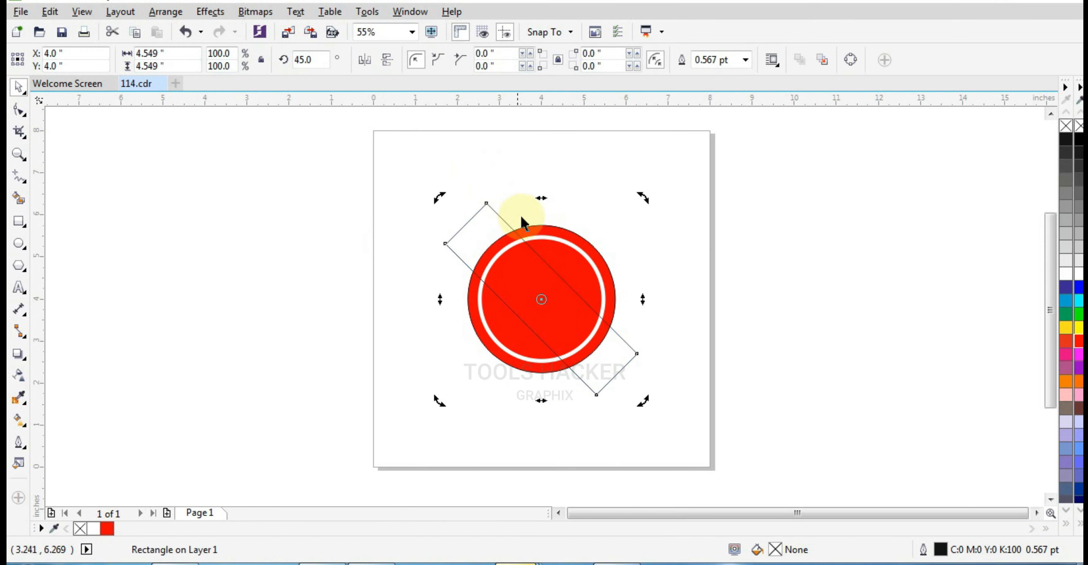
Trim the white ring with the diagonal rectangle and delete the rectangle
{"action": "left_click", "coordinate": [545, 236], "text": "shift"}
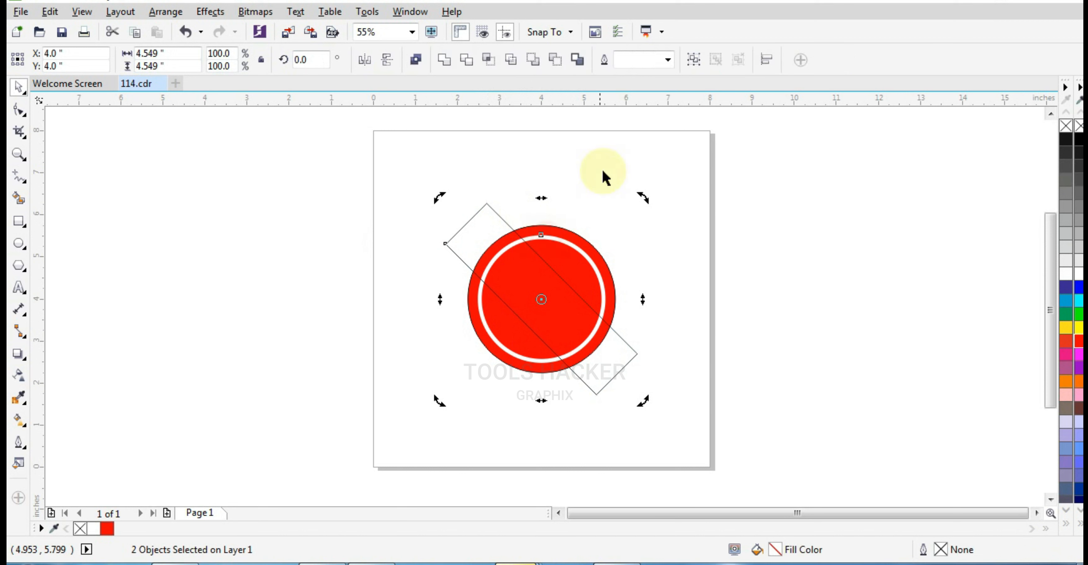
{"action": "left_click", "coordinate": [466, 64]}
{"action": "left_click", "coordinate": [477, 228]}
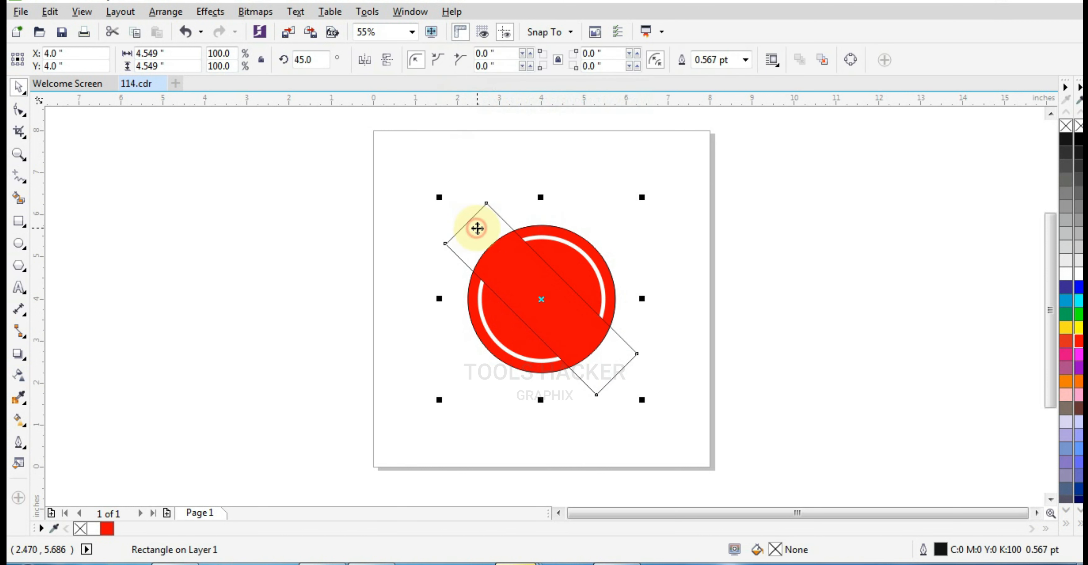
{"action": "key", "text": "Delete"}
Convert the trimmed white arcs to a 300 dpi RGB Color (24-bit) bitmap with anti-aliasing and a transparent background
{"action": "left_click", "coordinate": [526, 242]}
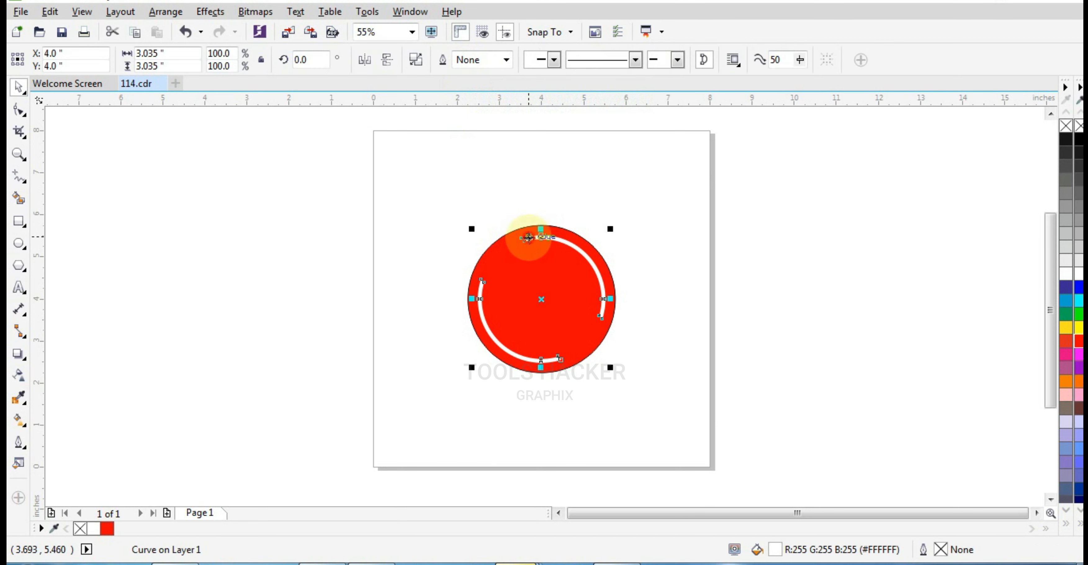
{"action": "key", "text": "alt+b"}
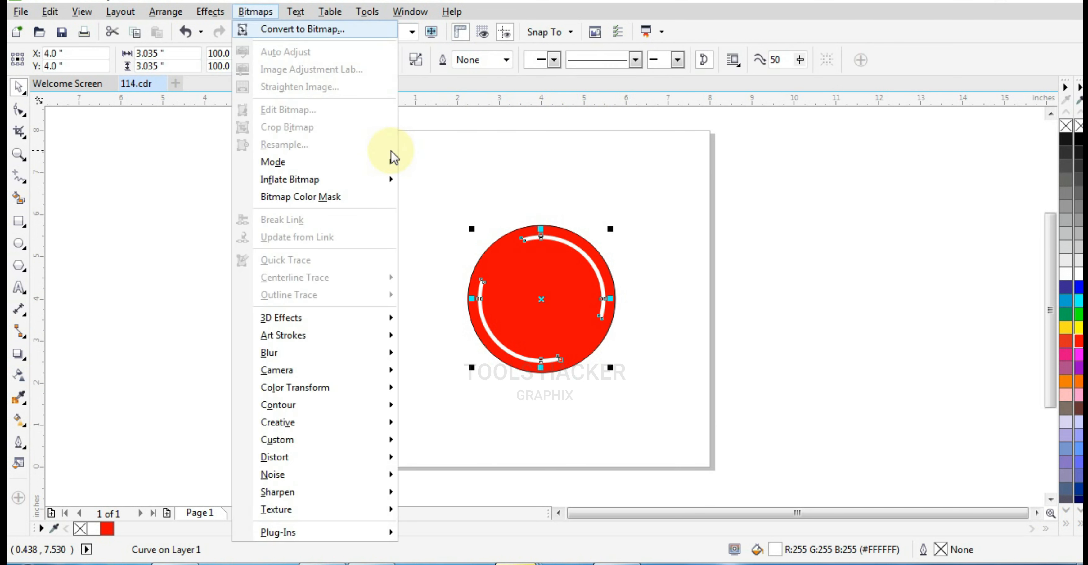
{"action": "key", "text": "Return"}
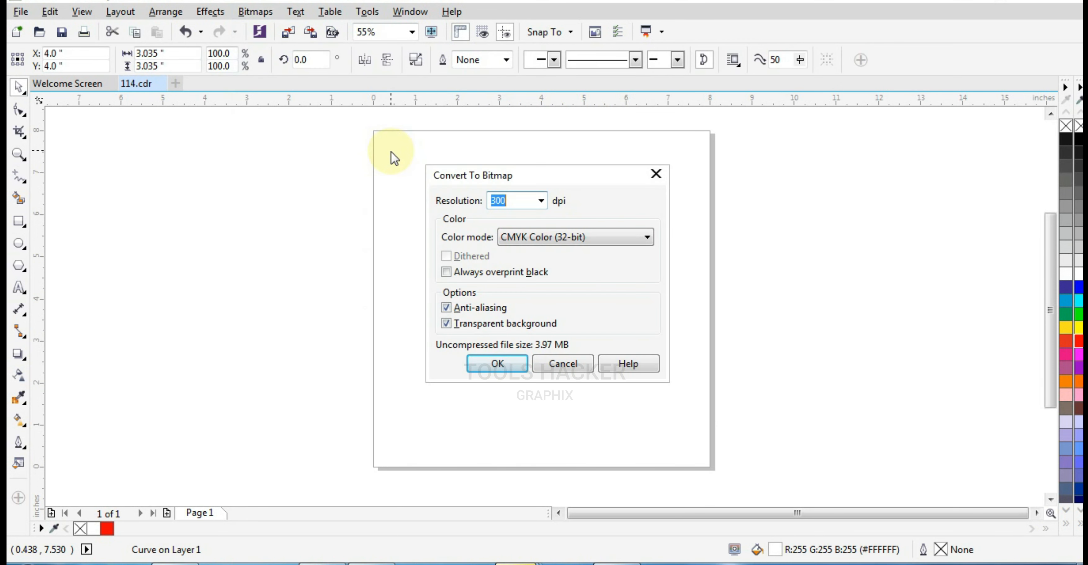
{"action": "left_click", "coordinate": [576, 237]}
{"action": "left_click", "coordinate": [537, 301]}
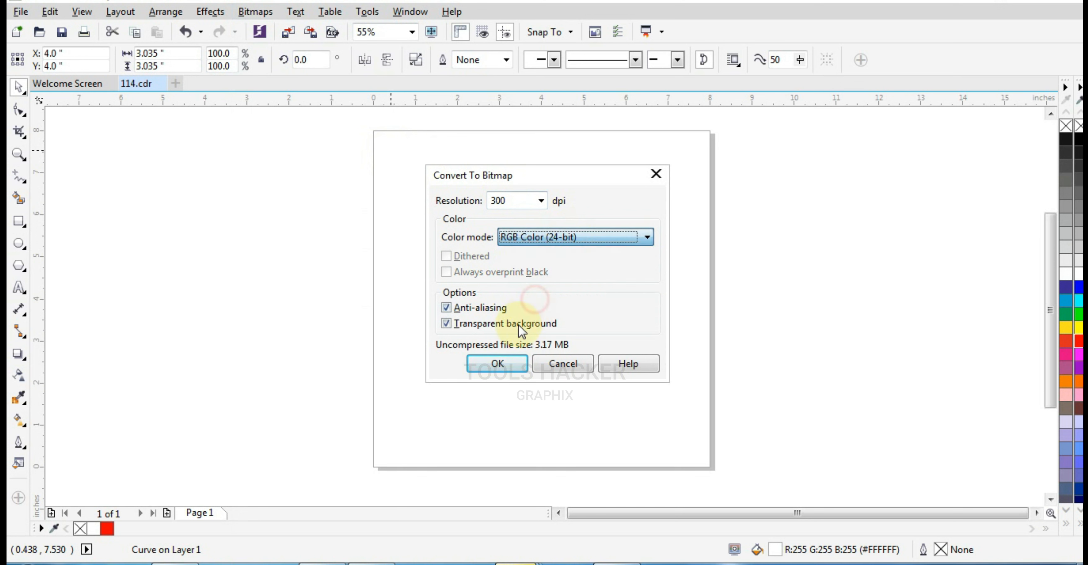
{"action": "left_click", "coordinate": [497, 363]}
Apply a Gaussian Blur with a radius of 15 pixels to the white arcs bitmap
{"action": "left_click", "coordinate": [207, 14]}
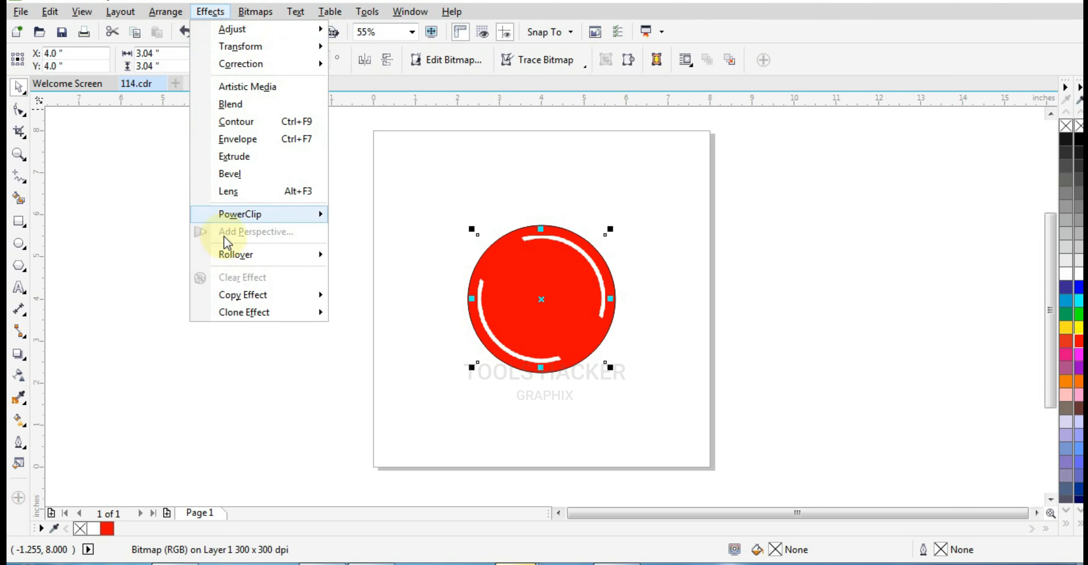
{"action": "left_click", "coordinate": [255, 12]}
{"action": "mouse_move", "coordinate": [287, 354]}
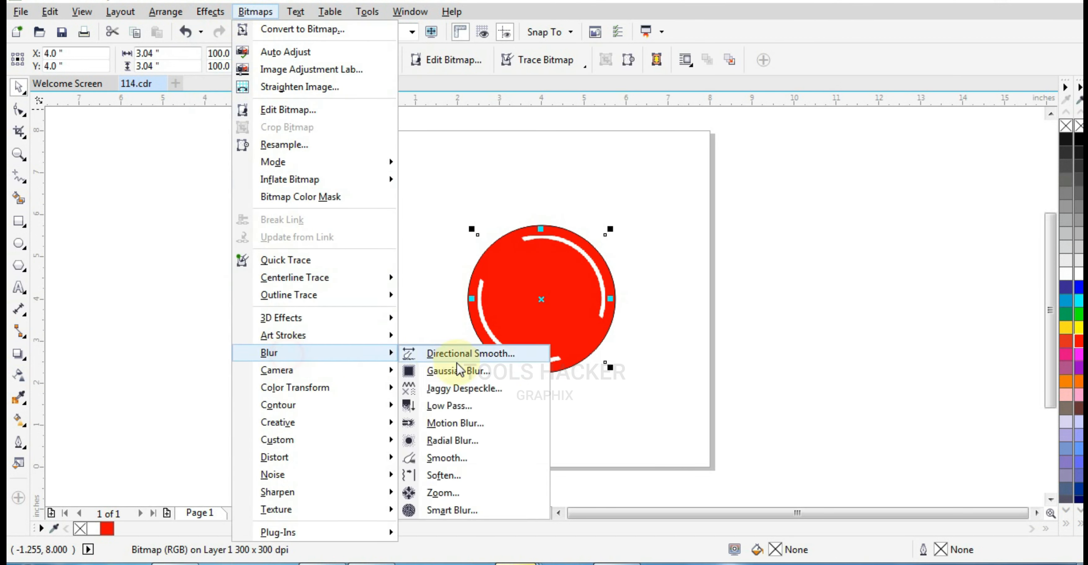
{"action": "left_click", "coordinate": [452, 371]}
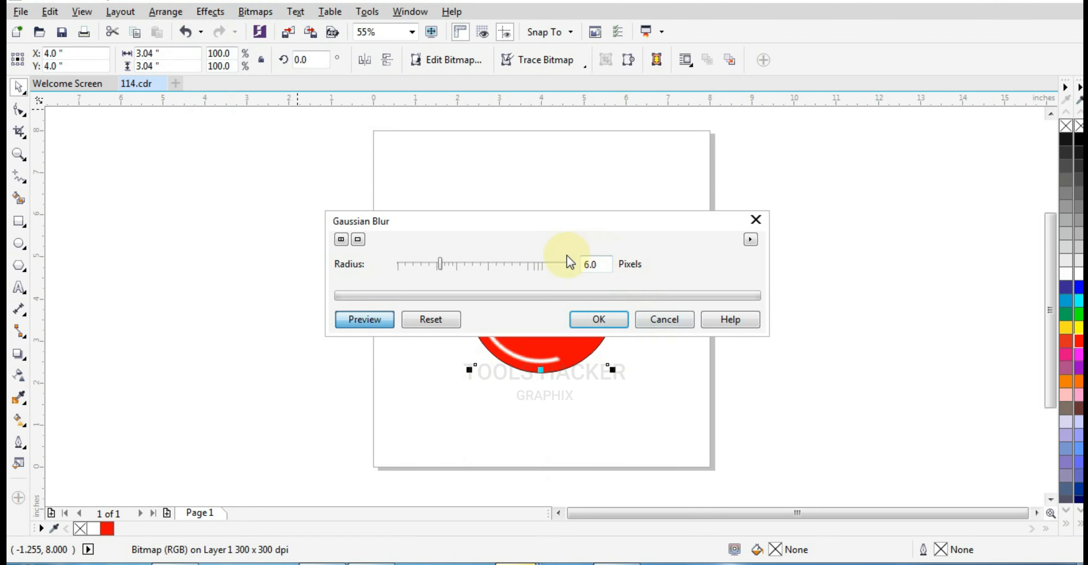
{"action": "left_click_drag", "start_coordinate": [517, 224], "coordinate": [393, 22]}
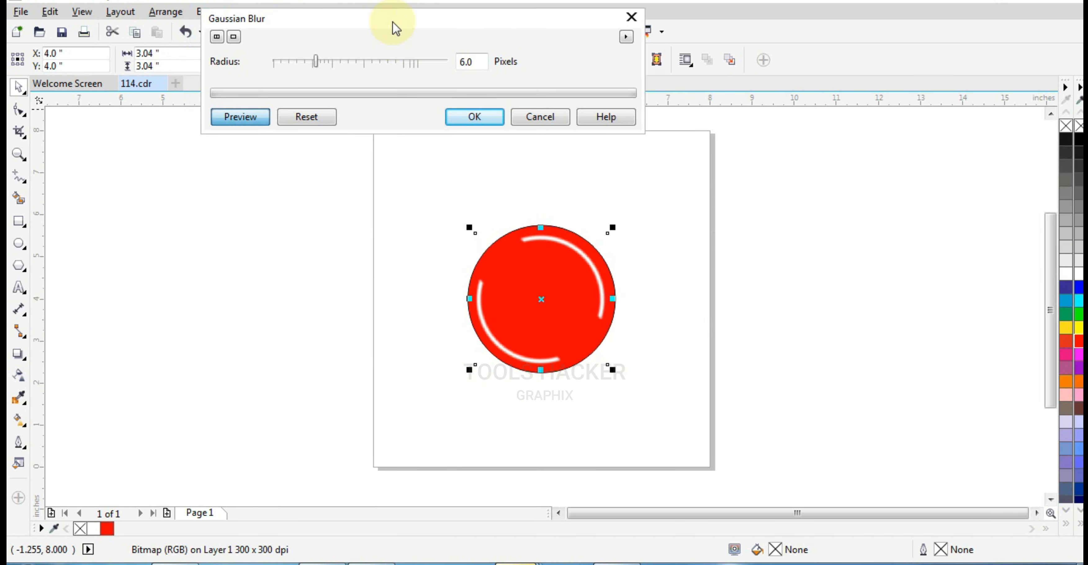
{"action": "left_click", "coordinate": [312, 64]}
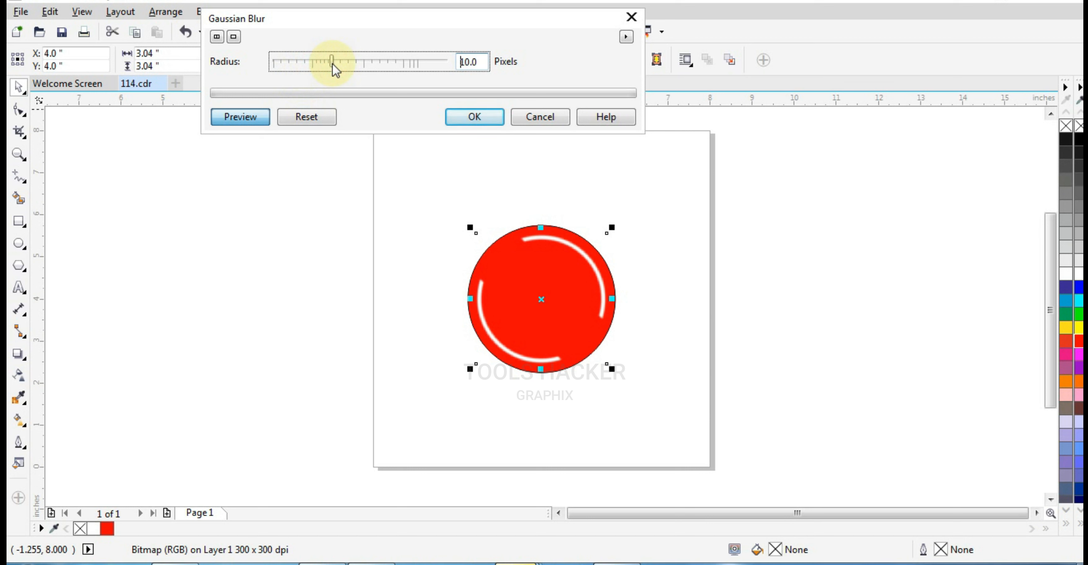
{"action": "mouse_move", "coordinate": [333, 64]}
{"action": "left_mouse_down"}
{"action": "mouse_move", "coordinate": [360, 62]}
{"action": "mouse_move", "coordinate": [336, 64]}
{"action": "left_mouse_up"}
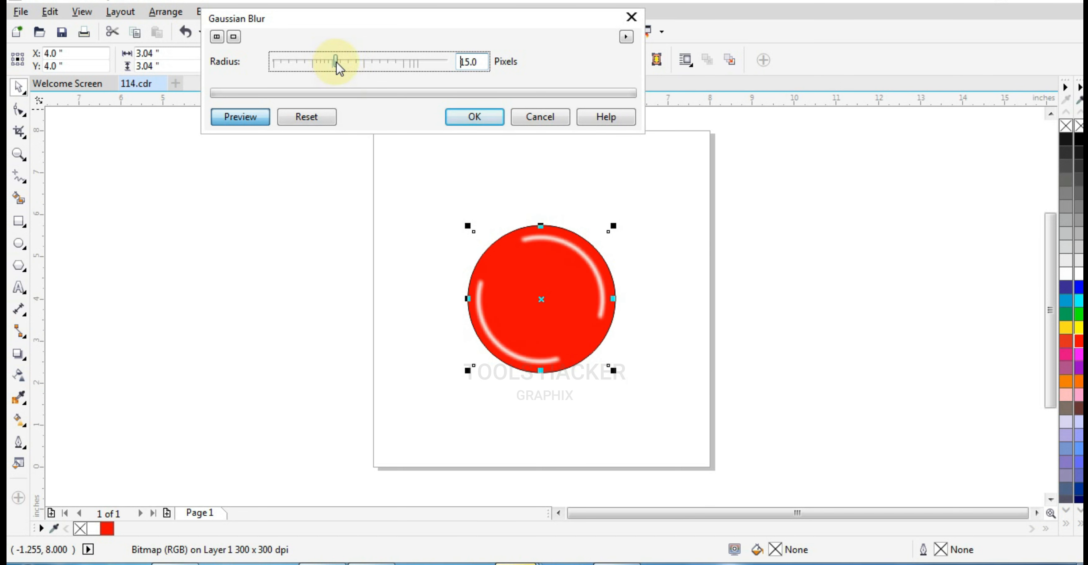
{"action": "left_click", "coordinate": [465, 116]}
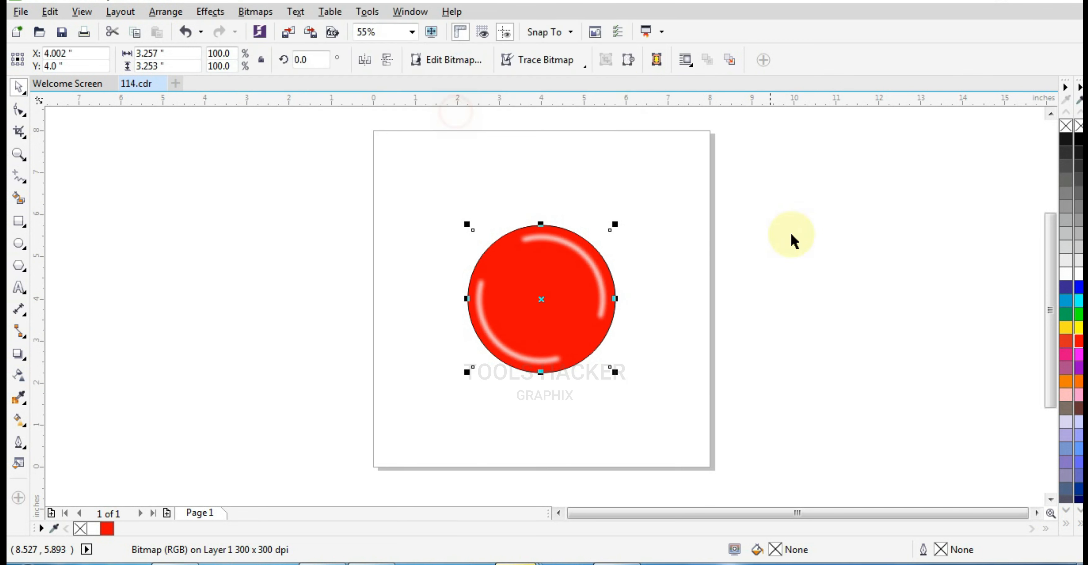
{"action": "left_click", "coordinate": [800, 237]}
Remove the outline from all objects of the red button
{"action": "left_click_drag", "start_coordinate": [687, 189], "coordinate": [370, 392]}
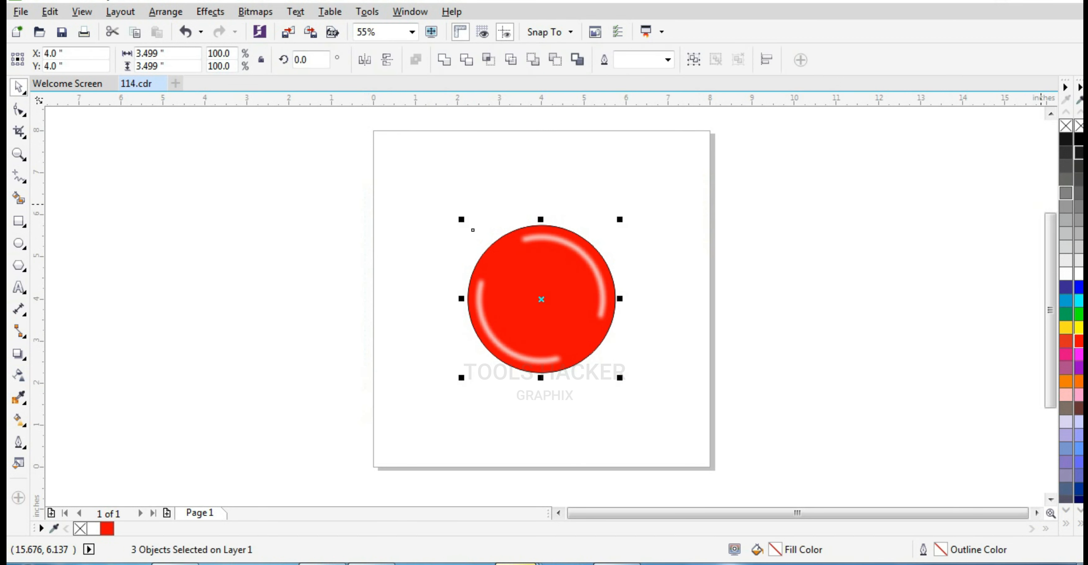
{"action": "right_click", "coordinate": [1077, 125]}
{"action": "left_click", "coordinate": [685, 240]}
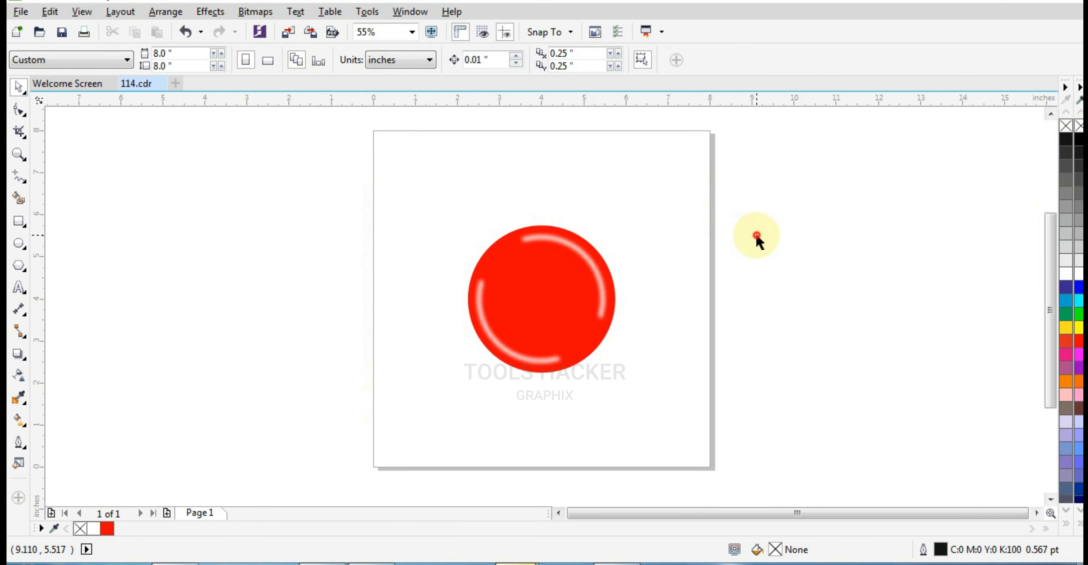
Draw a three-sided polygon about 1.26 in wide from the red circle's center and fill it with white
{"action": "left_click", "coordinate": [18, 244]}
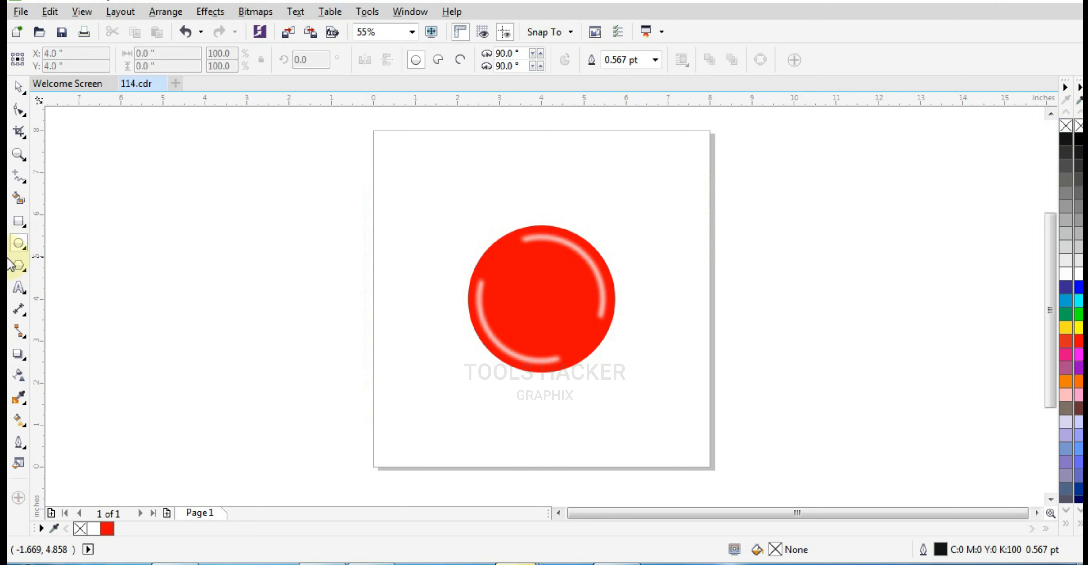
{"action": "left_click", "coordinate": [16, 91]}
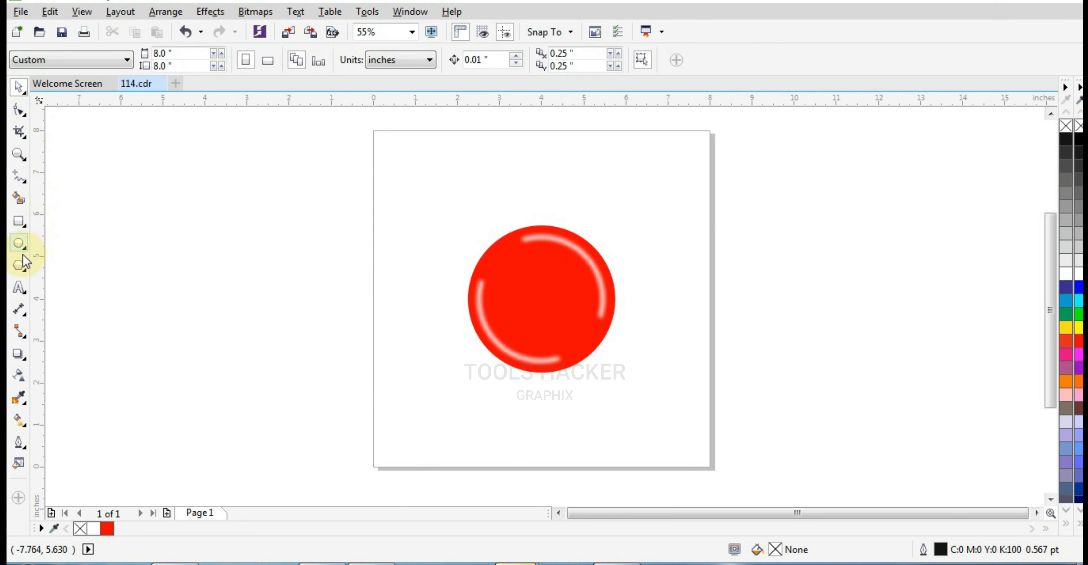
{"action": "left_click", "coordinate": [21, 270]}
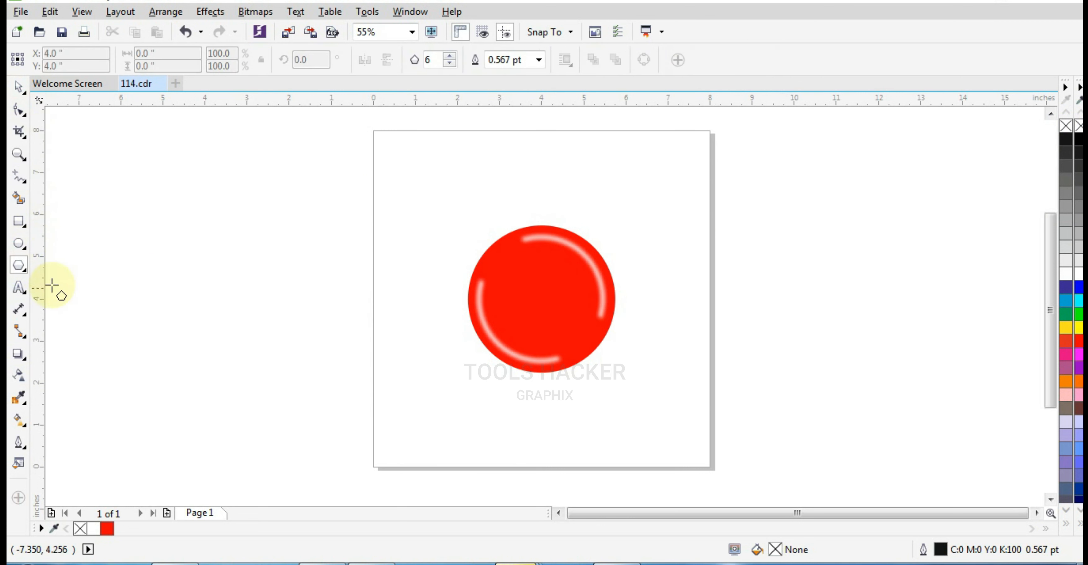
{"action": "left_click_drag", "start_coordinate": [542, 299], "coordinate": [573, 324]}
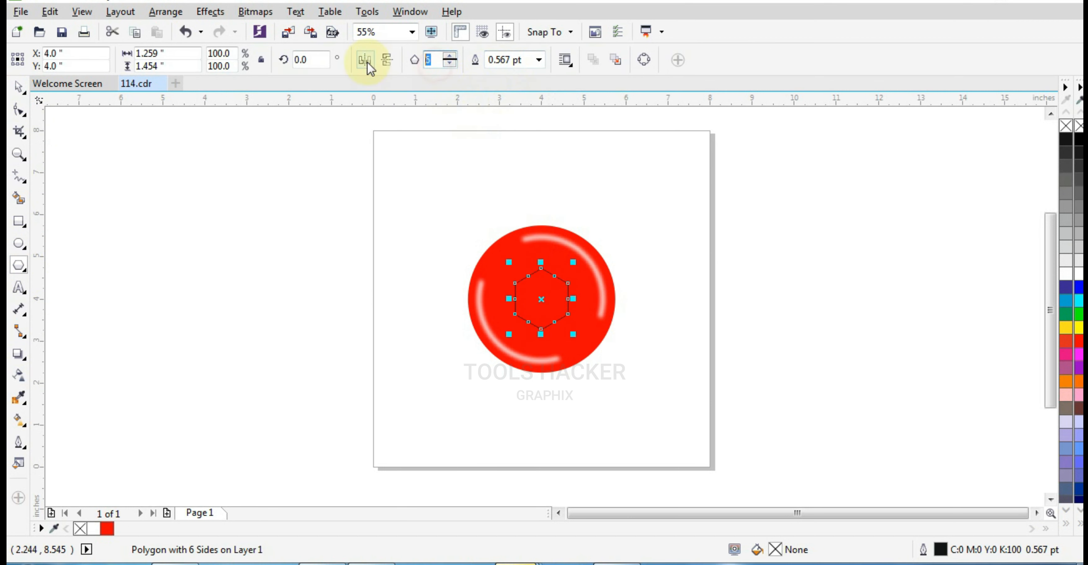
{"action": "type", "text": "3"}
{"action": "key", "text": "Return"}
{"action": "left_click", "coordinate": [19, 88]}
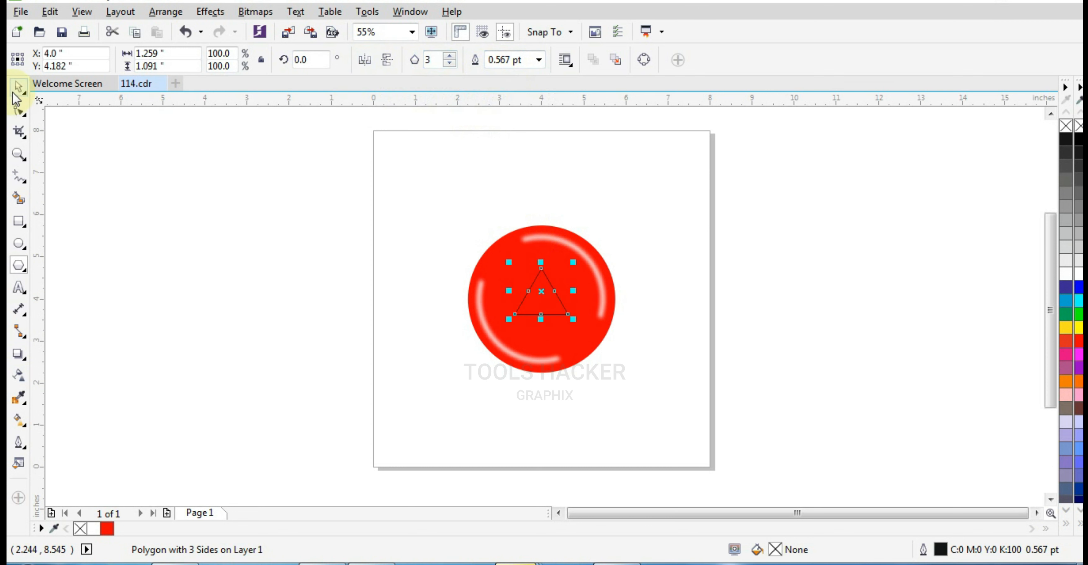
{"action": "scroll", "coordinate": [557, 302], "scroll_direction": "up", "scroll_amount": 3}
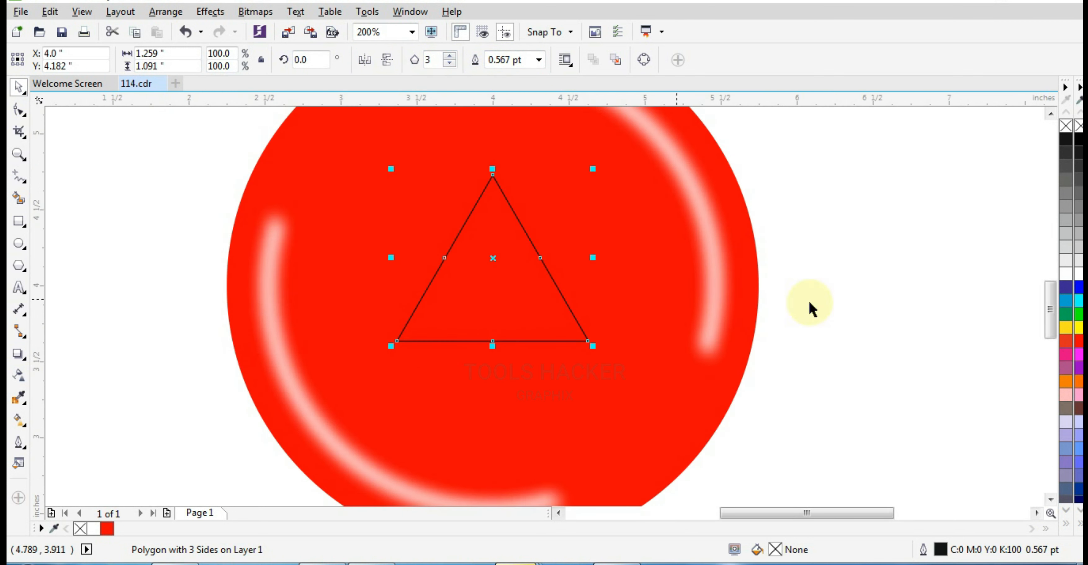
{"action": "left_click", "coordinate": [1066, 273]}
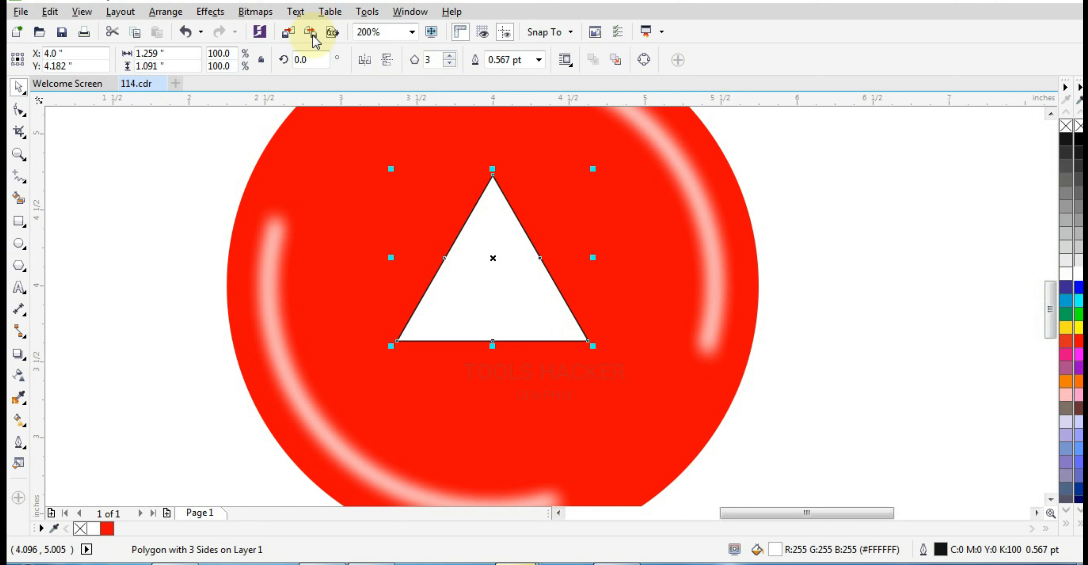
Fillet all corners of the white triangle with a 0.16 in radius
{"action": "left_click", "coordinate": [224, 13]}
{"action": "mouse_move", "coordinate": [367, 12]}
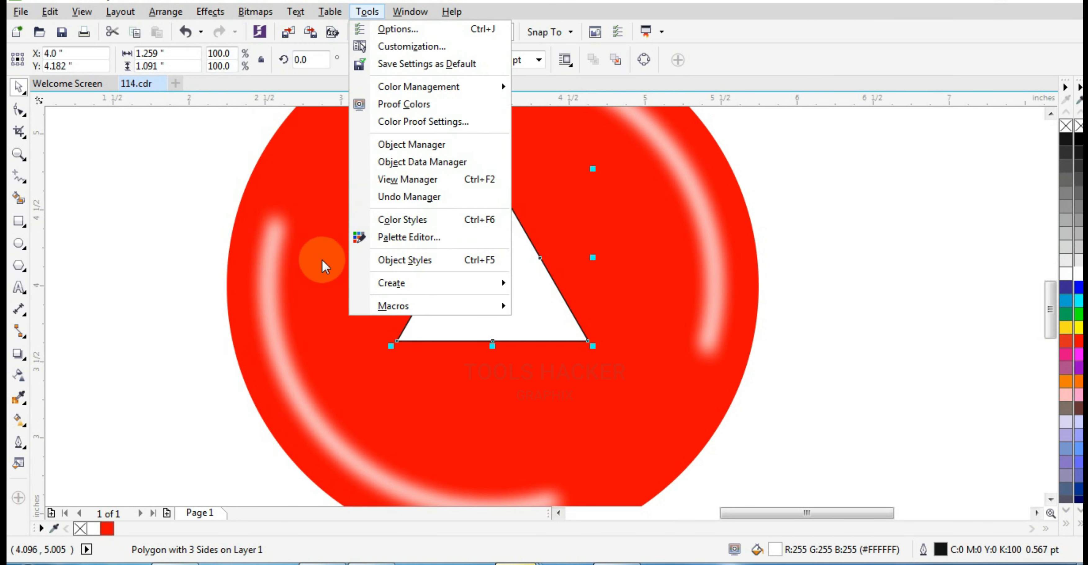
{"action": "mouse_move", "coordinate": [409, 12]}
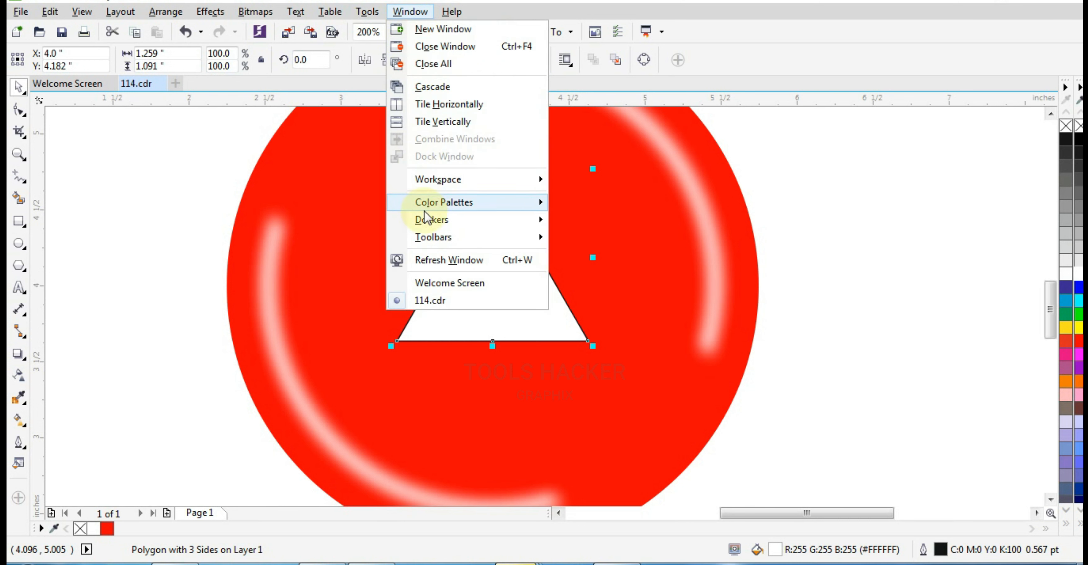
{"action": "mouse_move", "coordinate": [431, 219]}
{"action": "left_click", "coordinate": [598, 235]}
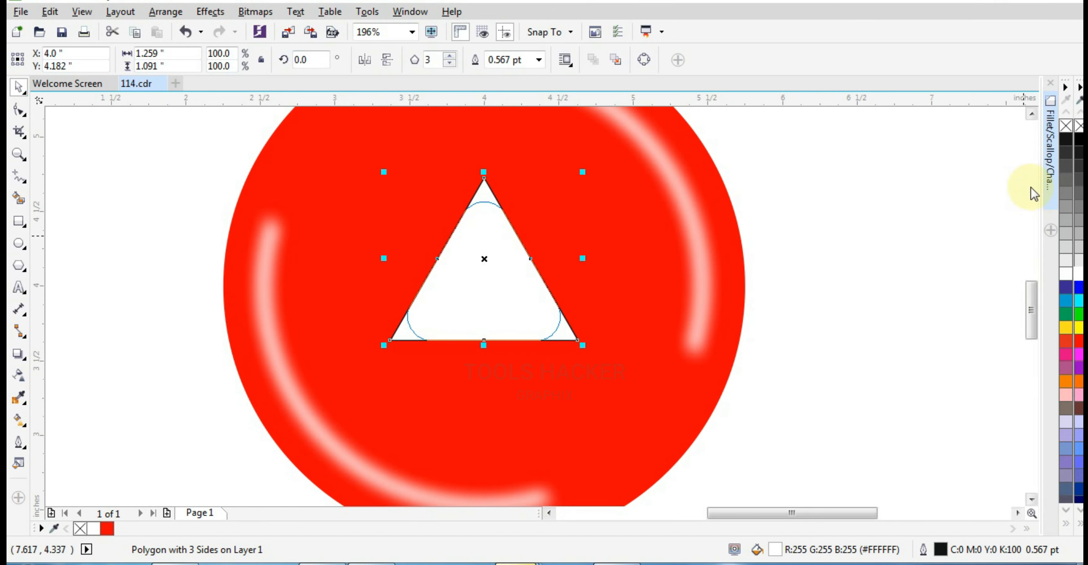
{"action": "left_click", "coordinate": [1050, 169]}
{"action": "left_click", "coordinate": [989, 266]}
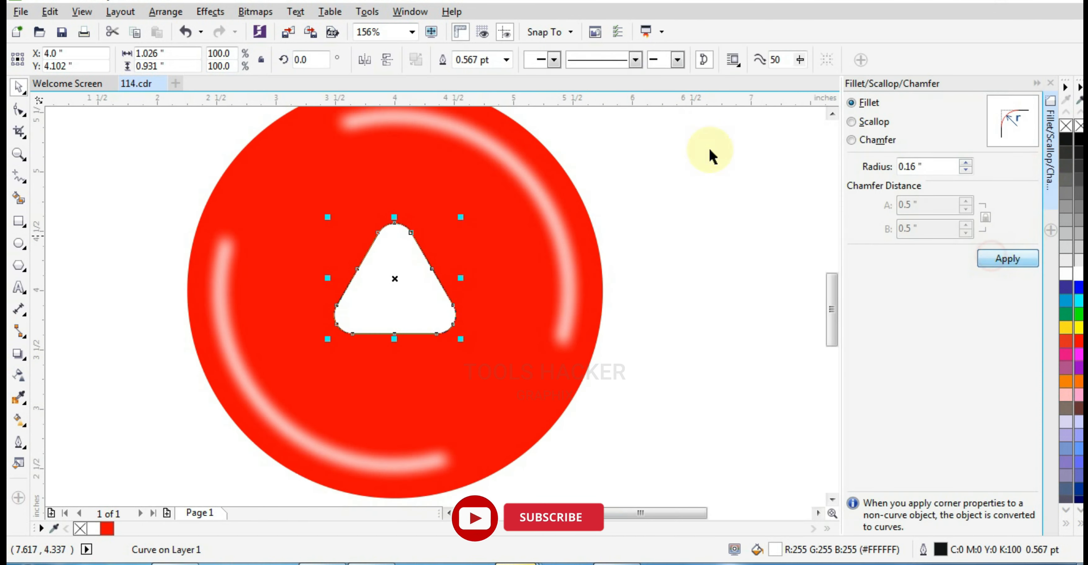
Rotate the rounded triangle 90° clockwise so that it points right like a play symbol
{"action": "left_click", "coordinate": [18, 90]}
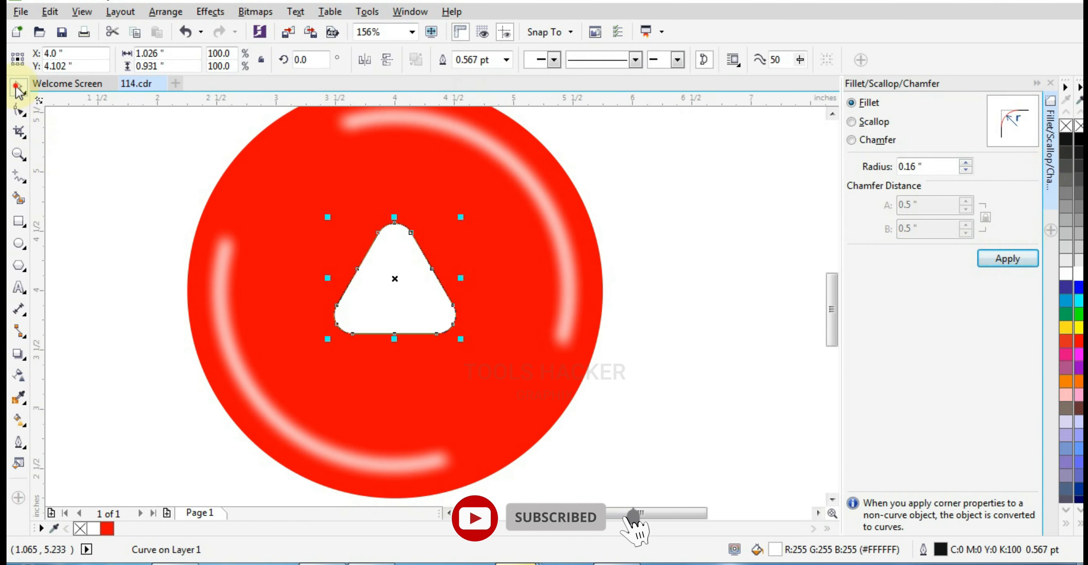
{"action": "left_click", "coordinate": [704, 277]}
{"action": "scroll", "coordinate": [699, 287], "scroll_direction": "down", "scroll_amount": 3}
{"action": "left_click", "coordinate": [554, 283]}
{"action": "left_click", "coordinate": [555, 283]}
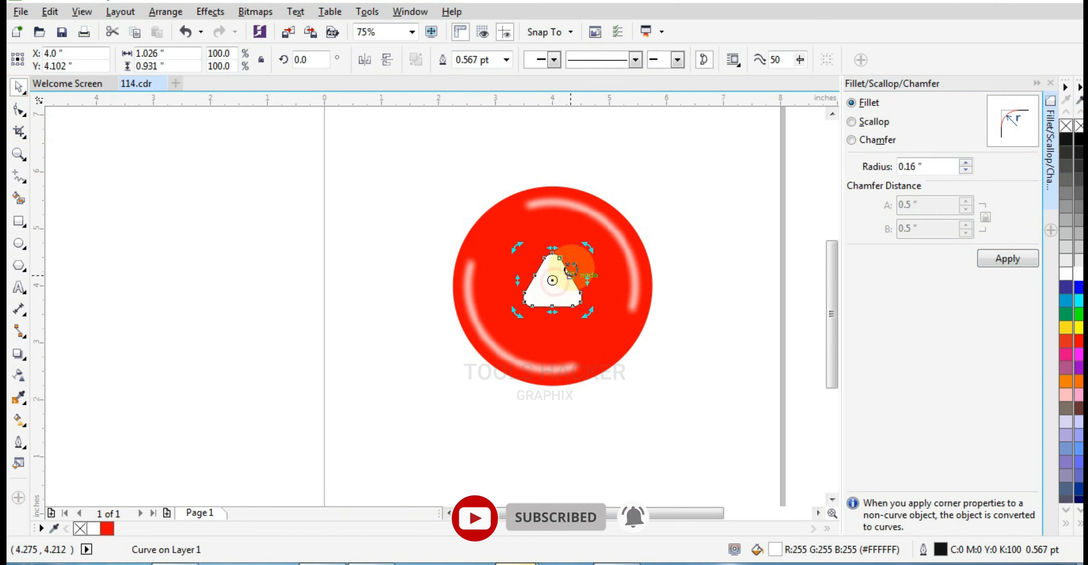
{"action": "left_click_drag", "start_coordinate": [583, 242], "coordinate": [599, 337]}
{"action": "left_click", "coordinate": [660, 359]}
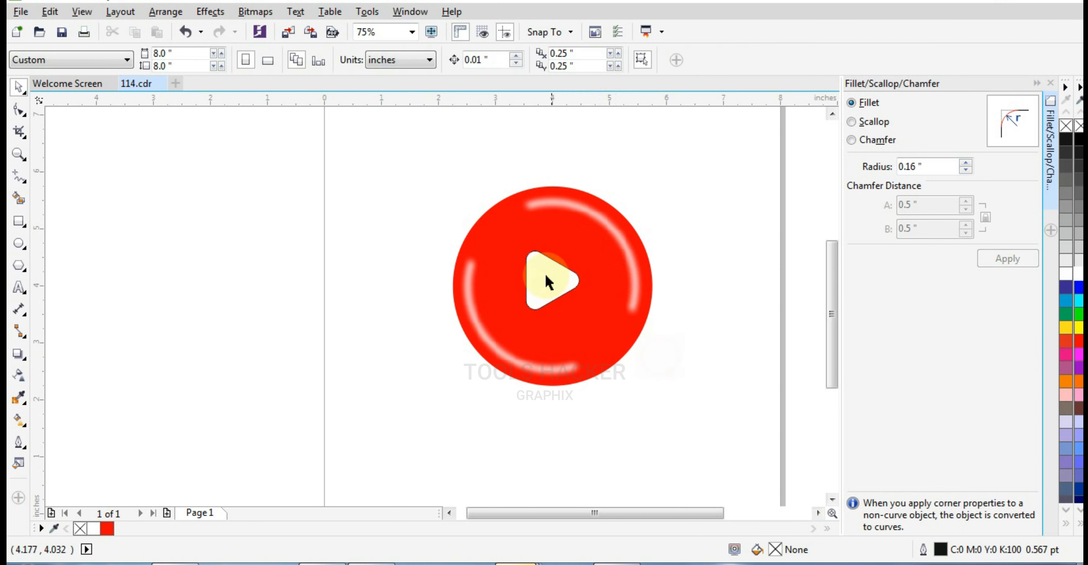
Remove the triangle's outline and align the triangle with the red circle's center horizontally and vertically
{"action": "left_click", "coordinate": [548, 282]}
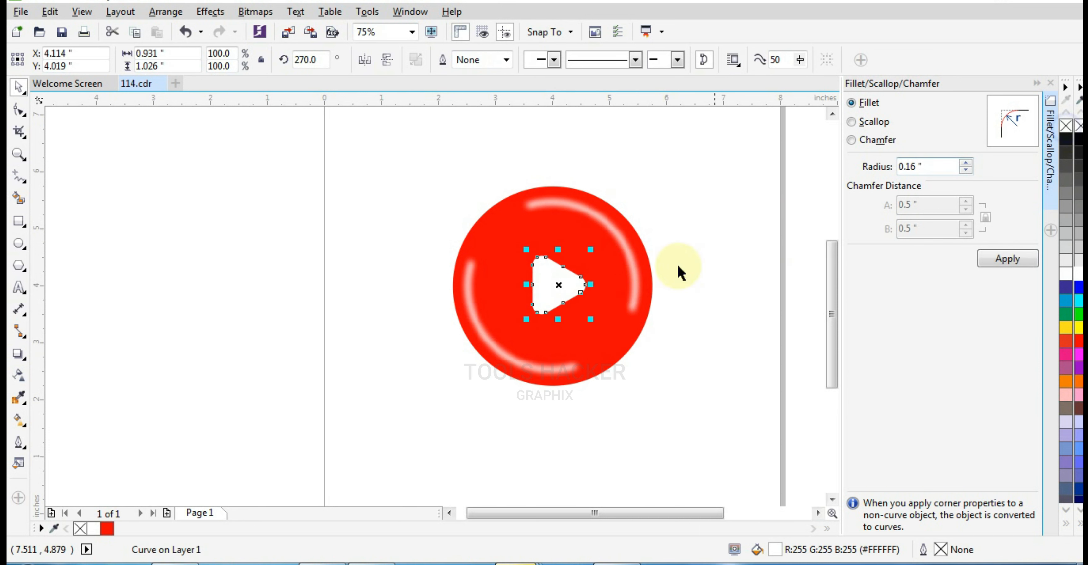
{"action": "left_click", "coordinate": [600, 252], "text": "shift"}
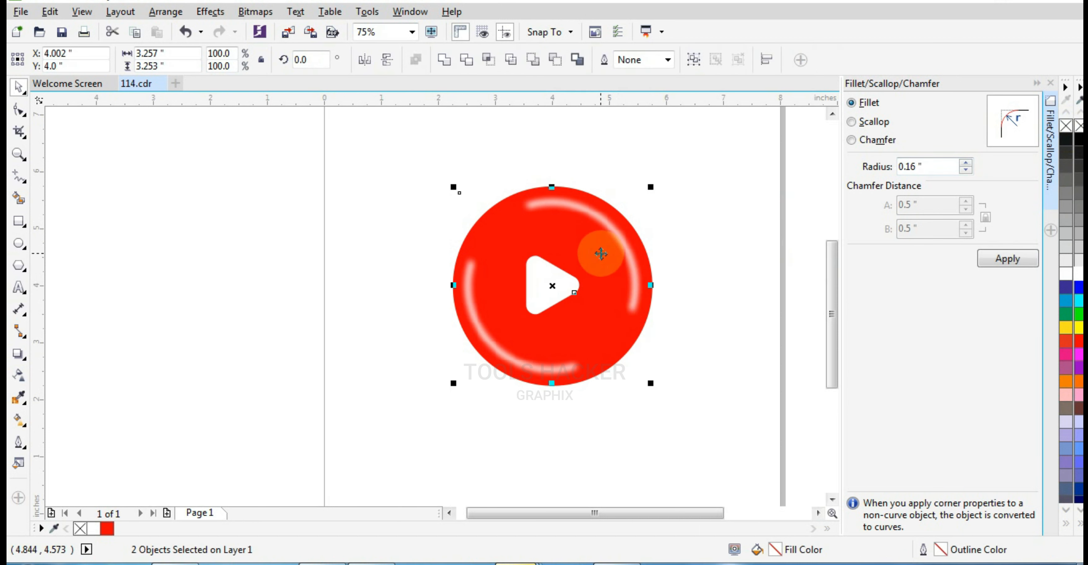
{"action": "left_click", "coordinate": [711, 301]}
{"action": "left_click", "coordinate": [575, 286]}
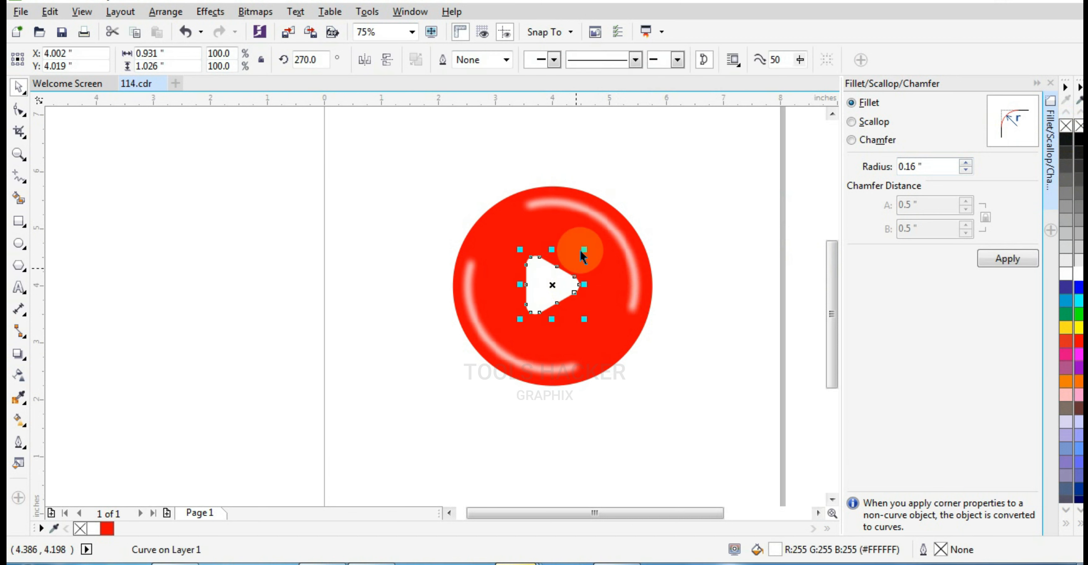
{"action": "left_click", "coordinate": [583, 235], "text": "shift"}
{"action": "left_click", "coordinate": [740, 303]}
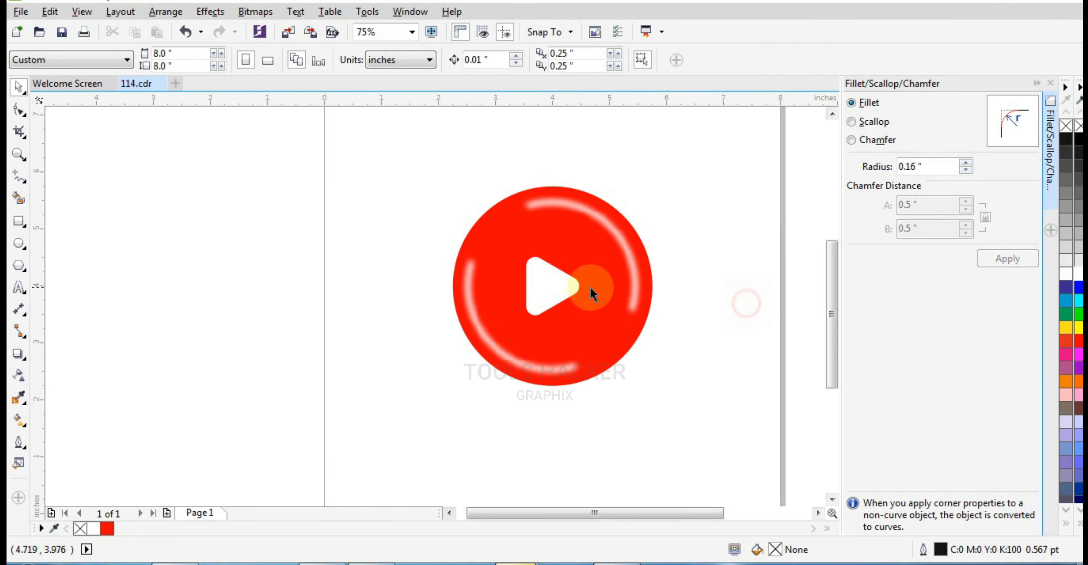
Enlarge the play triangle to about 1.16 × 1.28 in and nudge it 0.06 in to the right
{"action": "left_click", "coordinate": [570, 291]}
{"action": "left_click_drag", "start_coordinate": [585, 323], "coordinate": [591, 330]}
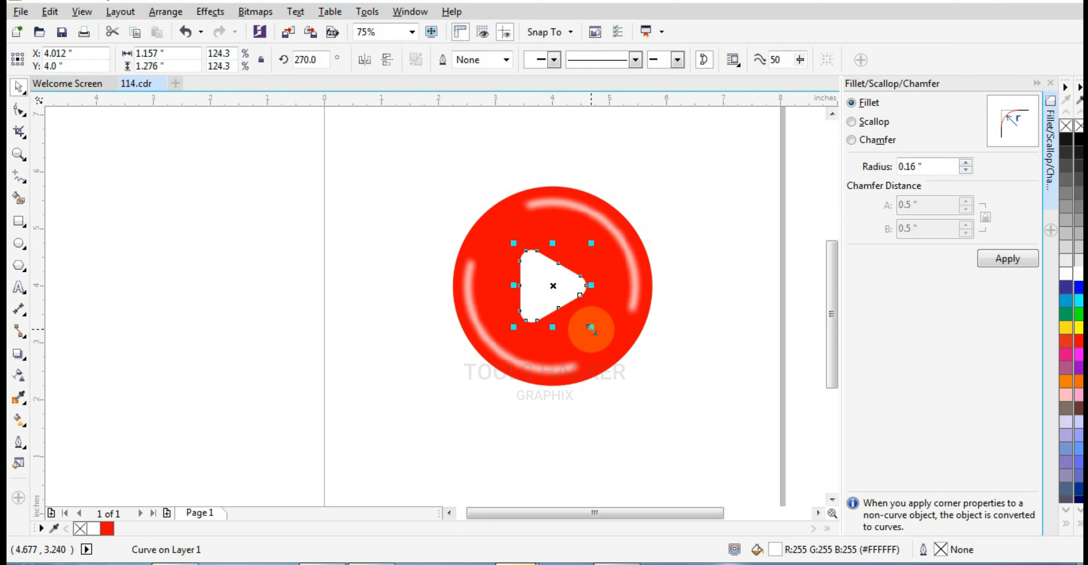
{"action": "key", "text": "Right"}
{"action": "key", "text": "Right"}
{"action": "key", "text": "Right"}
{"action": "key", "text": "Right"}
{"action": "key", "text": "Right"}
{"action": "key", "text": "Right"}
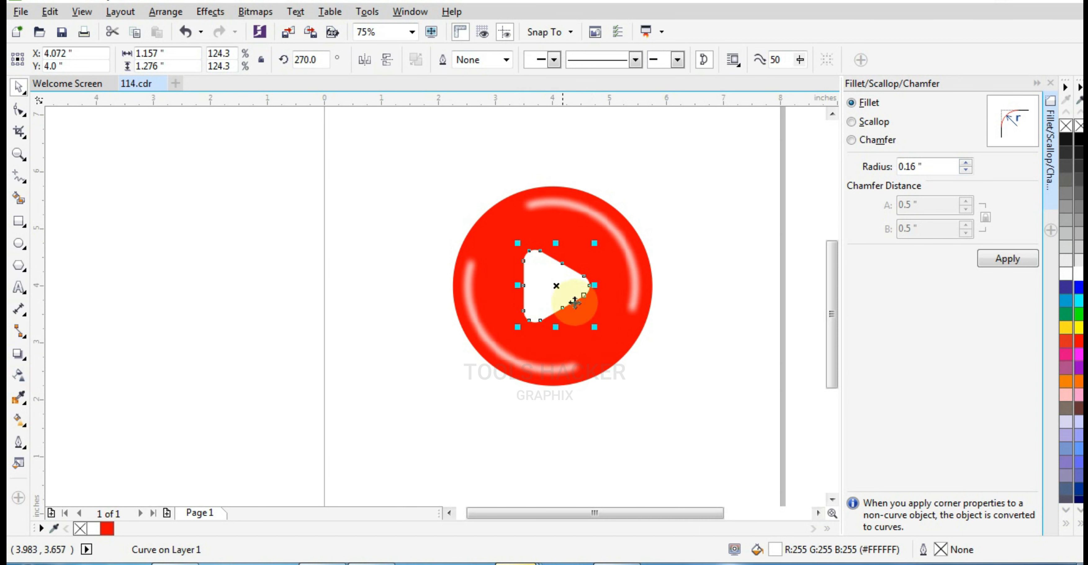
{"action": "left_click", "coordinate": [699, 302]}
{"action": "scroll", "coordinate": [241, 275], "scroll_direction": "down", "scroll_amount": 2}
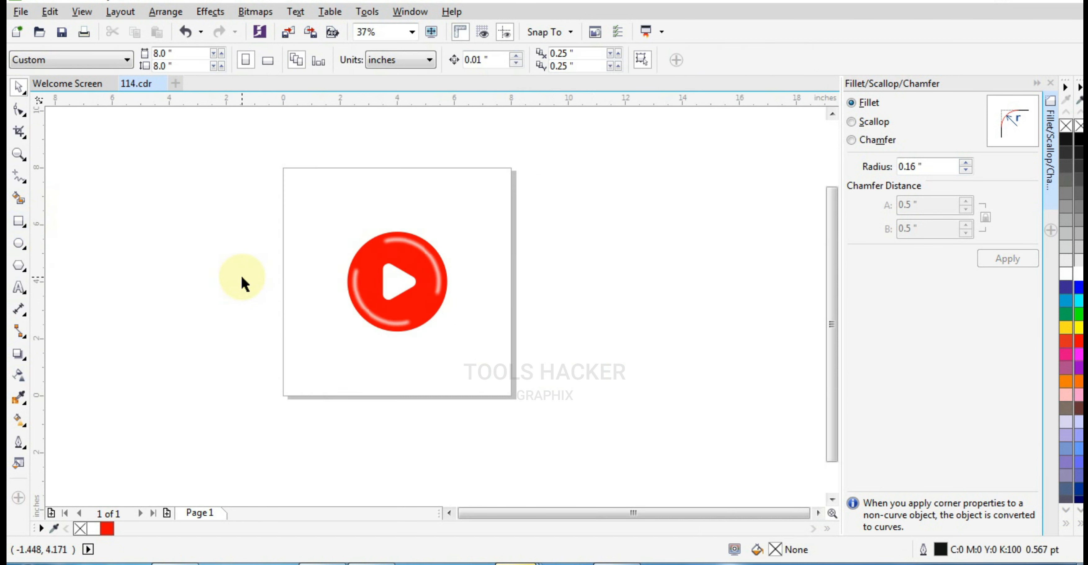
Draw a circle about 4.17 in in diameter and center it on the red circle
{"action": "left_click", "coordinate": [20, 245]}
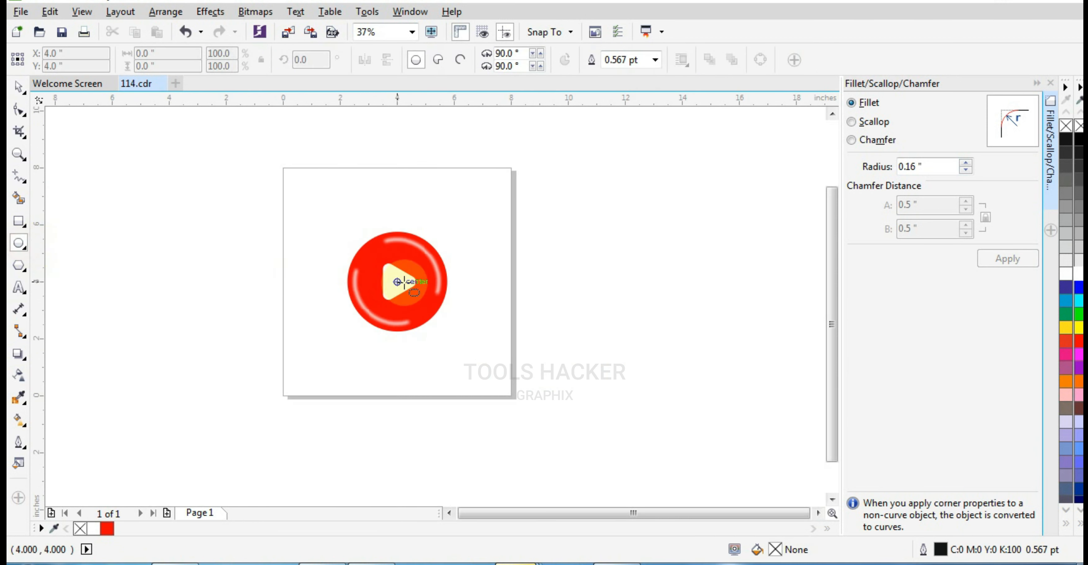
{"action": "left_click_drag", "start_coordinate": [456, 251], "coordinate": [511, 331]}
{"action": "left_click", "coordinate": [19, 87]}
{"action": "left_click", "coordinate": [368, 251], "text": "shift"}
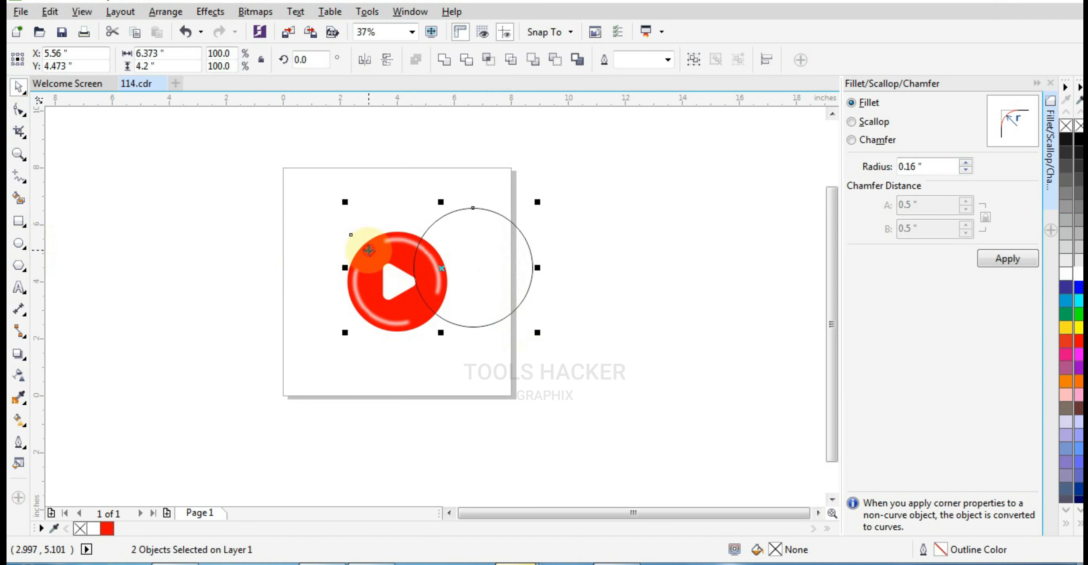
{"action": "key", "text": "c"}
{"action": "key", "text": "e"}
{"action": "left_click", "coordinate": [490, 199]}
{"action": "scroll", "coordinate": [413, 258], "scroll_direction": "up", "scroll_amount": 2}
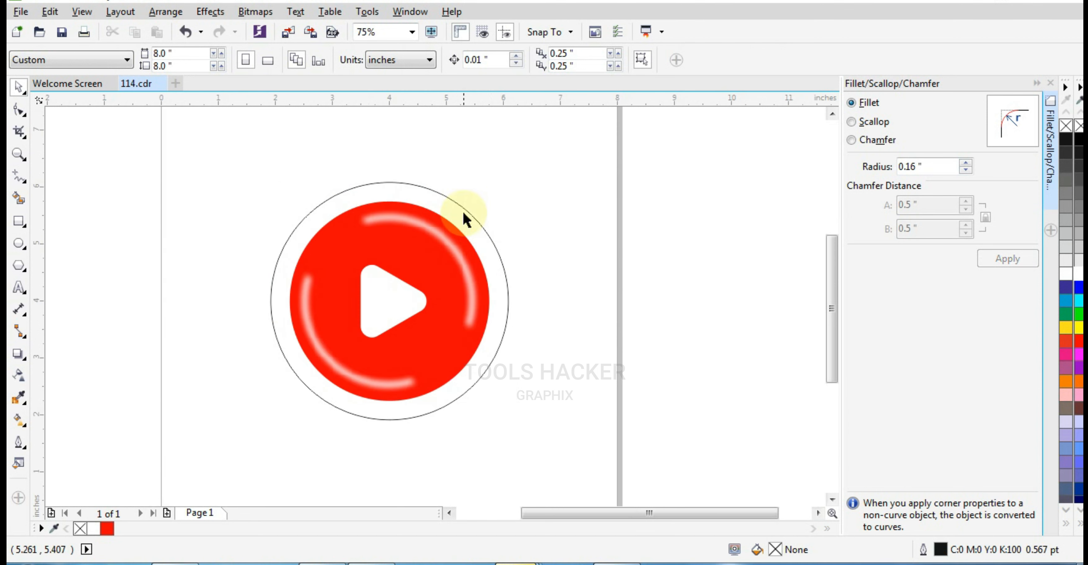
Make a concentric copy of the outer circle about 4.32 in in diameter and combine both circles into a ring
{"action": "left_click", "coordinate": [464, 209]}
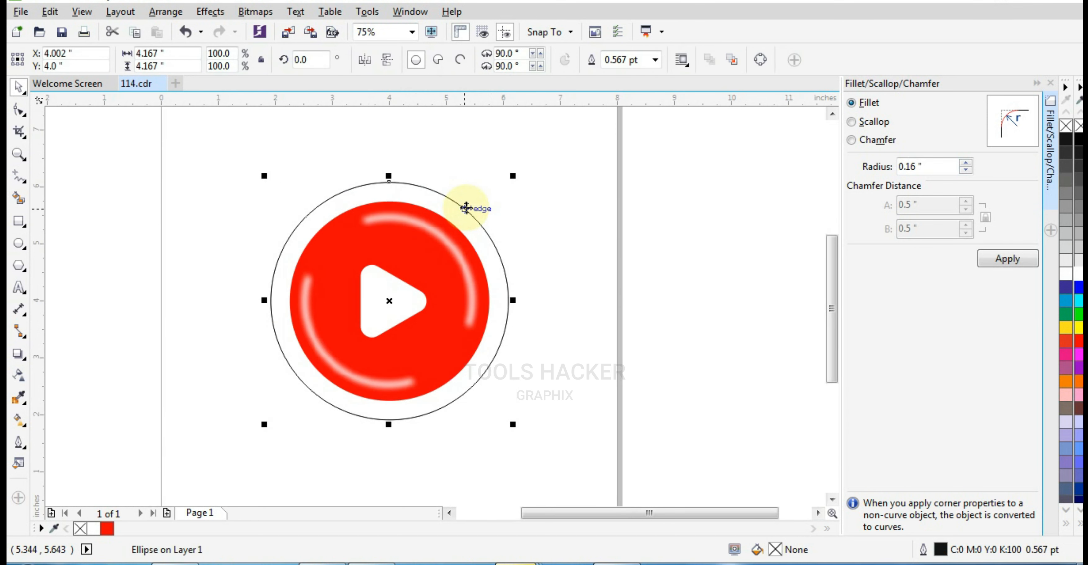
{"action": "left_click_drag", "start_coordinate": [512, 177], "coordinate": [520, 175]}
{"action": "left_click", "coordinate": [460, 208], "text": "shift"}
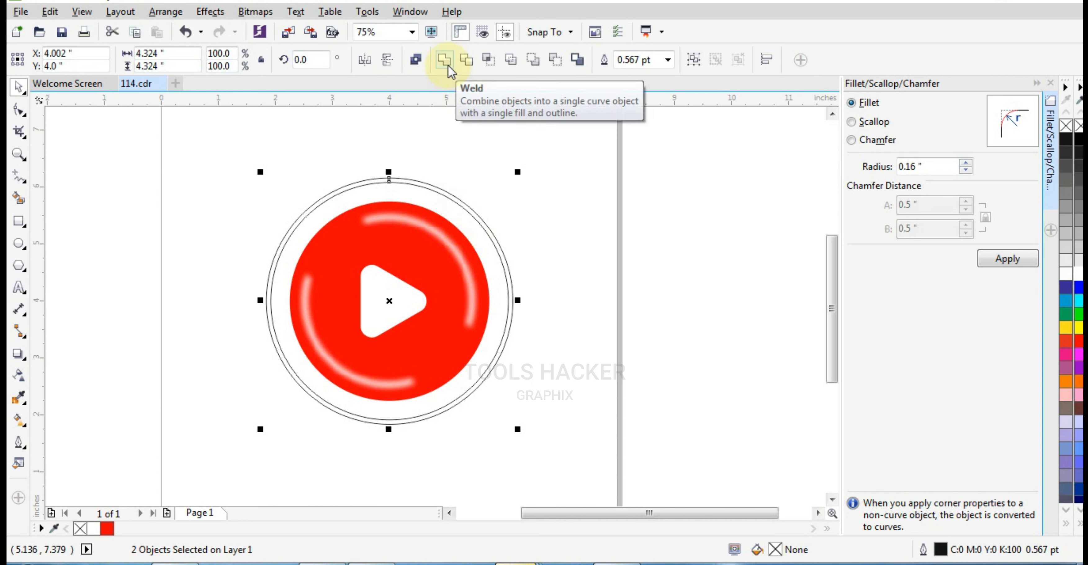
{"action": "left_click", "coordinate": [417, 64]}
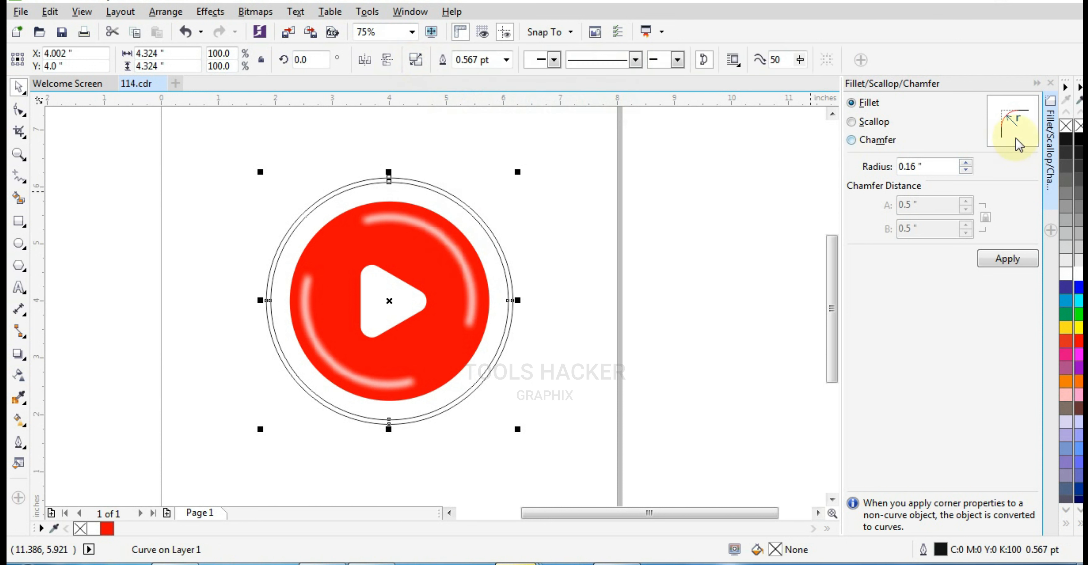
Fill the ring around the red button with black and remove its outline
{"action": "left_click", "coordinate": [1064, 140]}
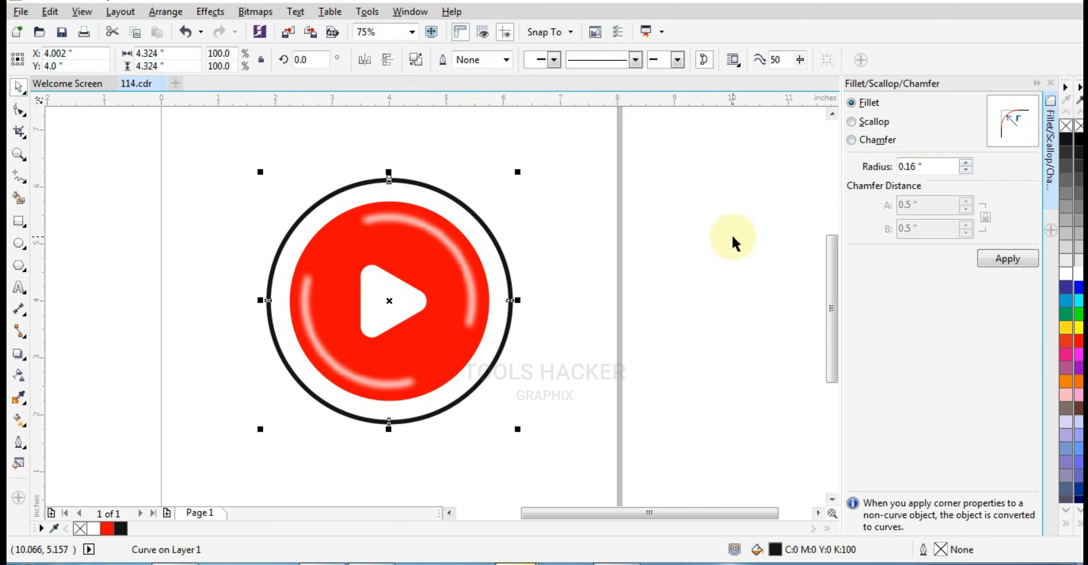
{"action": "left_click", "coordinate": [717, 239]}
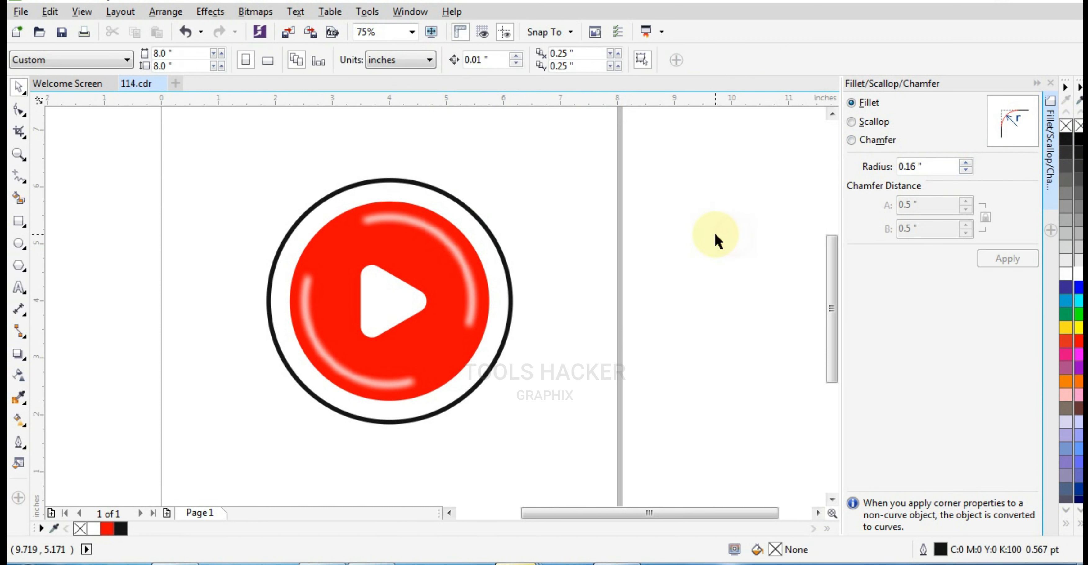
{"action": "left_click", "coordinate": [19, 222]}
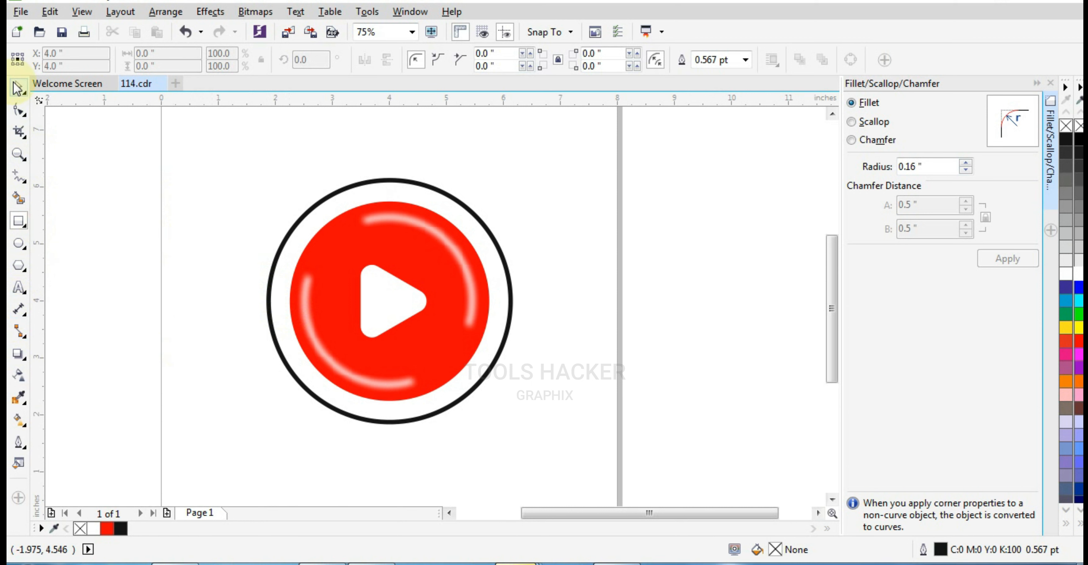
{"action": "left_click", "coordinate": [18, 87]}
Enlarge the black ring to about 4.74 in in diameter and nudge it up to Y 4.11 in
{"action": "left_click", "coordinate": [497, 260]}
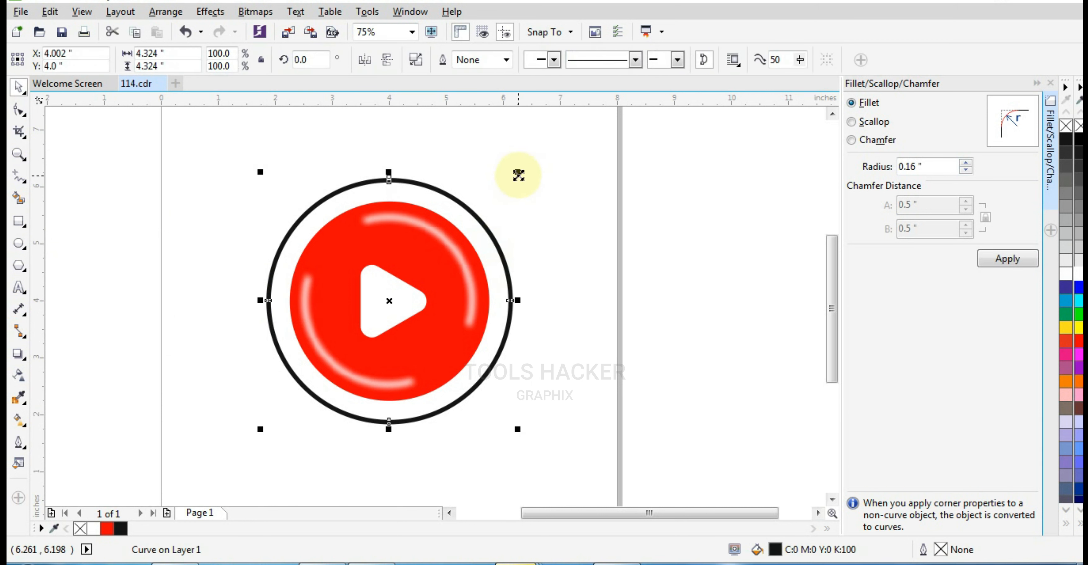
{"action": "left_click_drag", "start_coordinate": [518, 175], "coordinate": [531, 158]}
{"action": "key", "text": "Up"}
{"action": "key", "text": "Up"}
{"action": "key", "text": "Up"}
{"action": "key", "text": "Up"}
{"action": "key", "text": "Up"}
{"action": "key", "text": "Up"}
{"action": "key", "text": "Up"}
{"action": "key", "text": "Up"}
{"action": "key", "text": "Up"}
{"action": "key", "text": "Up"}
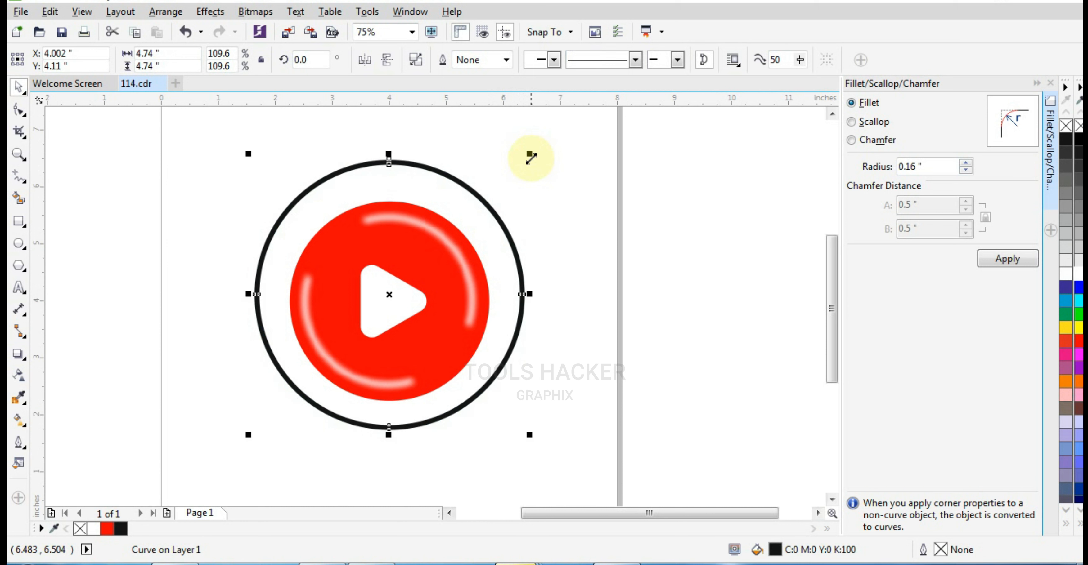
{"action": "left_click", "coordinate": [612, 193]}
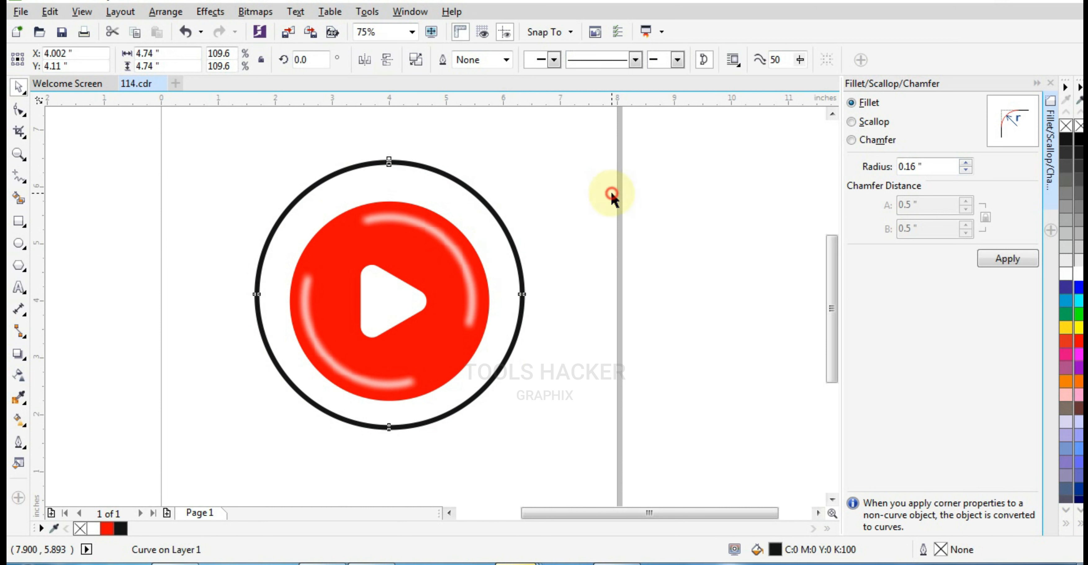
Draw a rectangle about 5.97 × 2.64 in covering the lower half of the black ring
{"action": "left_click", "coordinate": [19, 222]}
{"action": "left_click", "coordinate": [19, 245]}
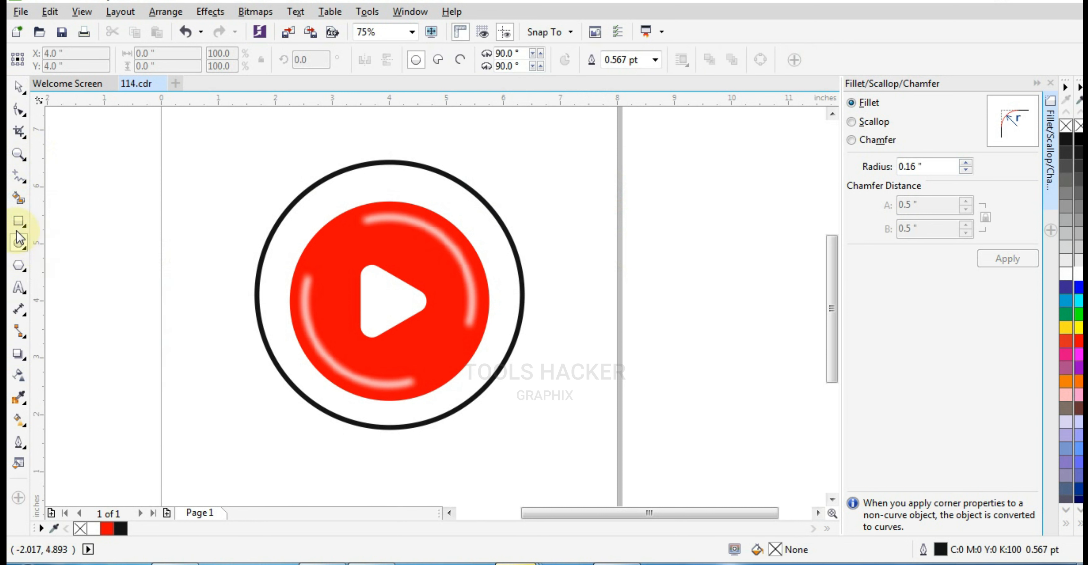
{"action": "left_click", "coordinate": [19, 223]}
{"action": "left_click_drag", "start_coordinate": [221, 300], "coordinate": [561, 451]}
{"action": "left_click", "coordinate": [21, 85]}
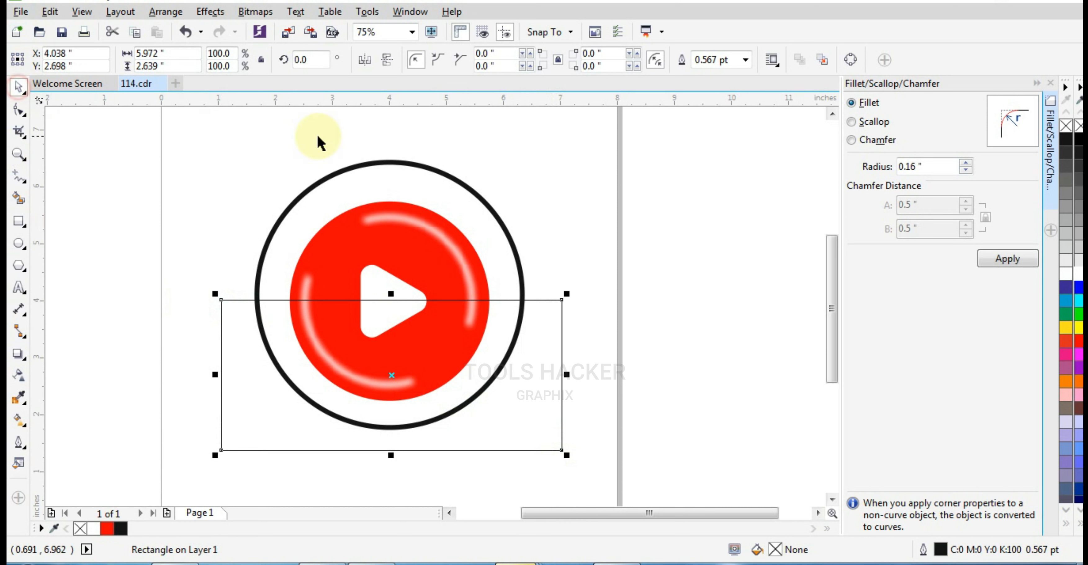
Trim the lower half off the black ring with the rectangle and delete the rectangle
{"action": "left_click", "coordinate": [352, 164], "text": "shift"}
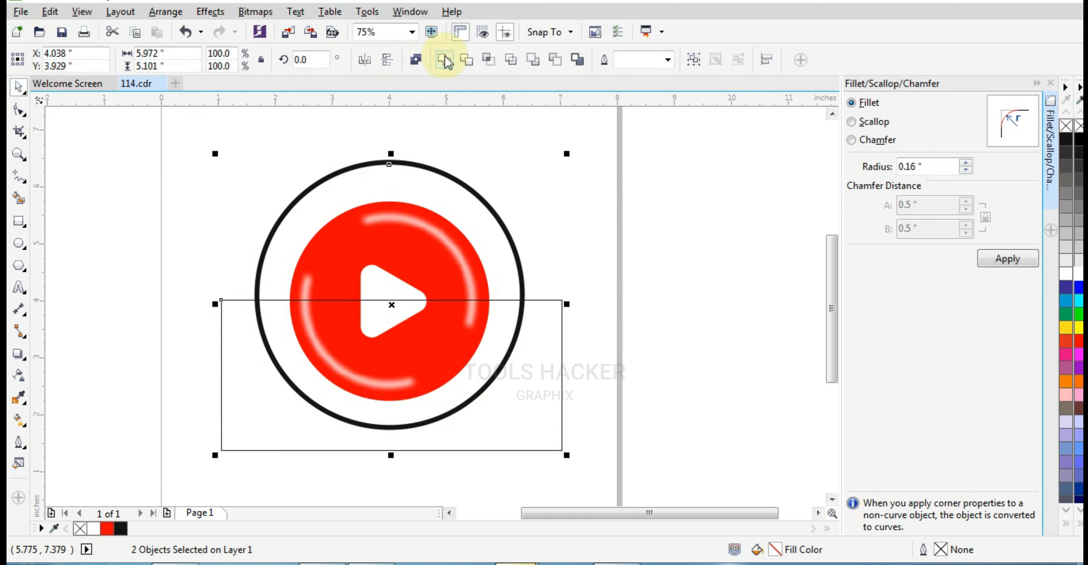
{"action": "left_click", "coordinate": [466, 59]}
{"action": "left_click", "coordinate": [532, 300]}
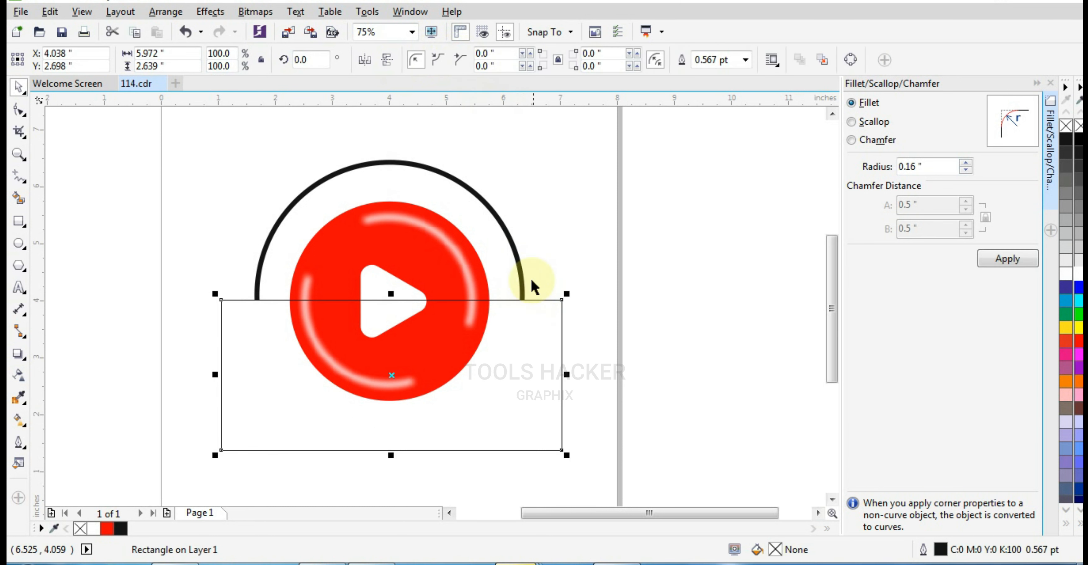
{"action": "key", "text": "Delete"}
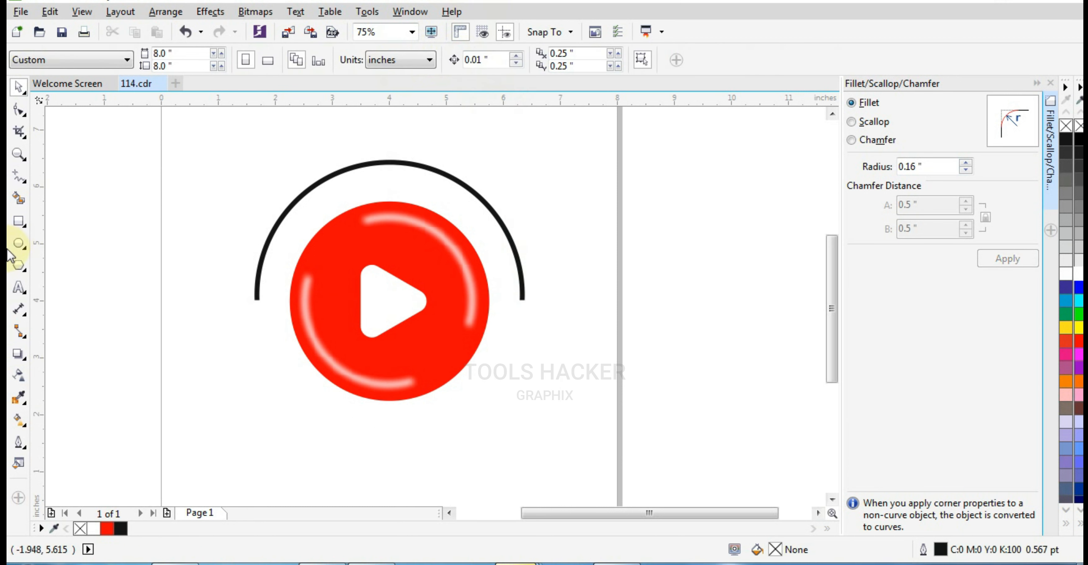
Draw a narrow upright ellipse about 0.36 × 1.56 in at the black arc's left end and fill it with black
{"action": "left_click", "coordinate": [17, 245]}
{"action": "left_click_drag", "start_coordinate": [243, 284], "coordinate": [260, 371]}
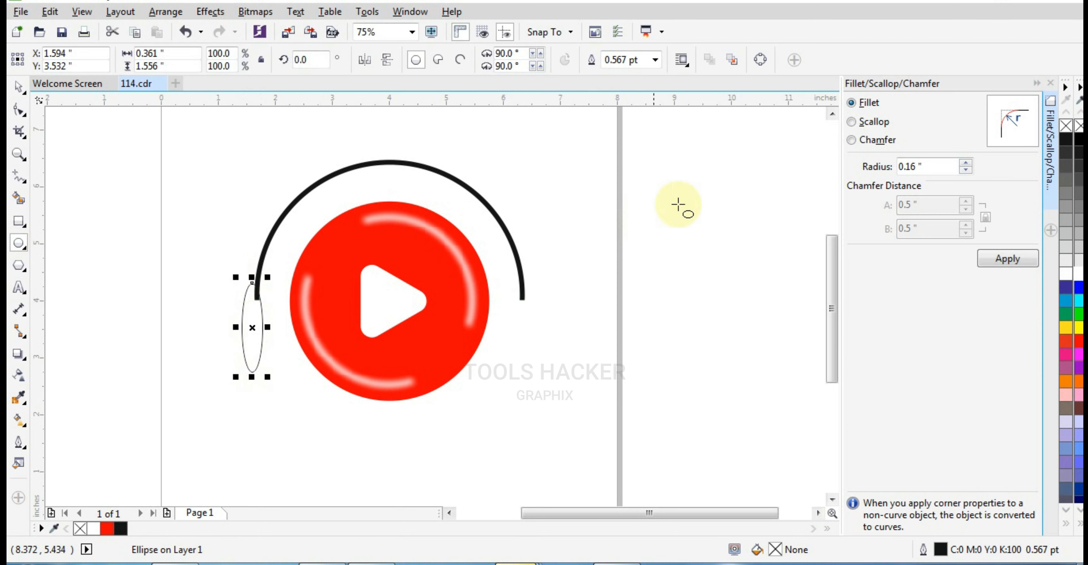
{"action": "left_click", "coordinate": [1065, 139]}
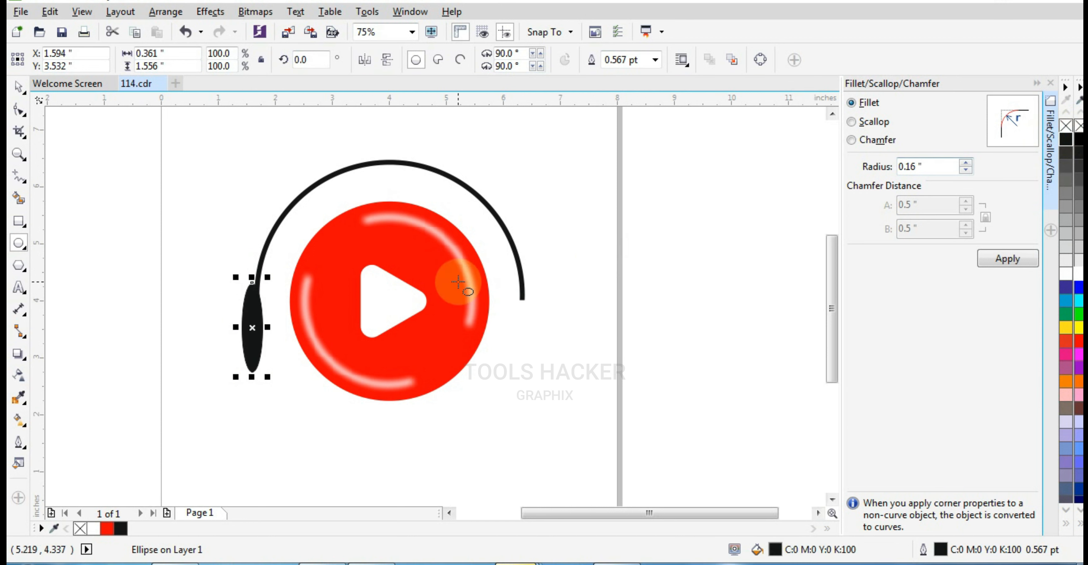
{"action": "left_click", "coordinate": [213, 275]}
Move the black ellipse up and slightly right onto the arc's left end, to about X 1.66 in, Y 3.79 in
{"action": "left_click", "coordinate": [250, 335]}
{"action": "scroll", "coordinate": [250, 335], "scroll_direction": "up", "scroll_amount": 2}
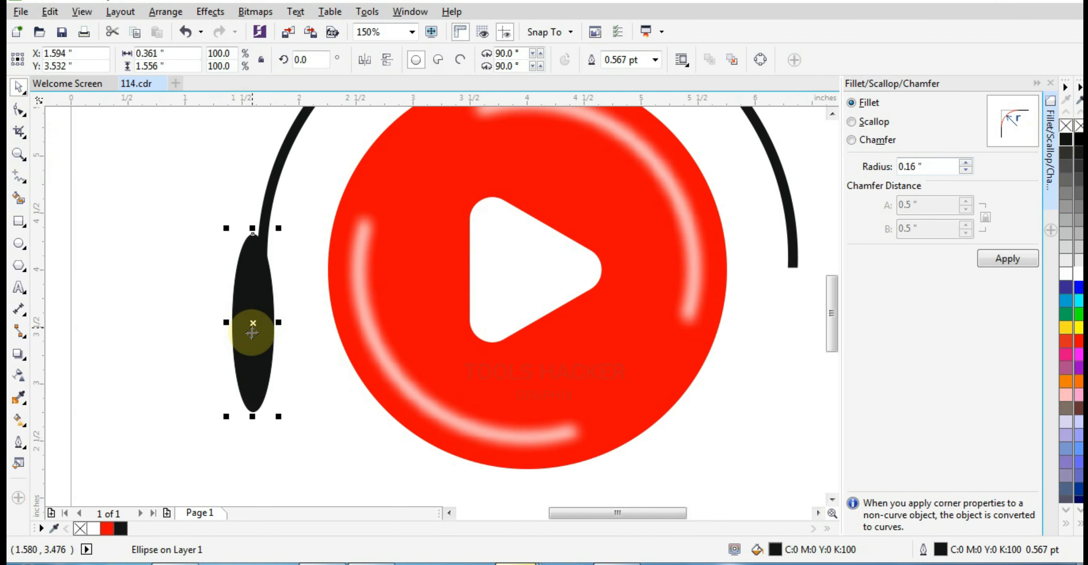
{"action": "left_click_drag", "start_coordinate": [254, 323], "coordinate": [248, 293]}
{"action": "left_click", "coordinate": [194, 288]}
{"action": "left_click", "coordinate": [261, 293]}
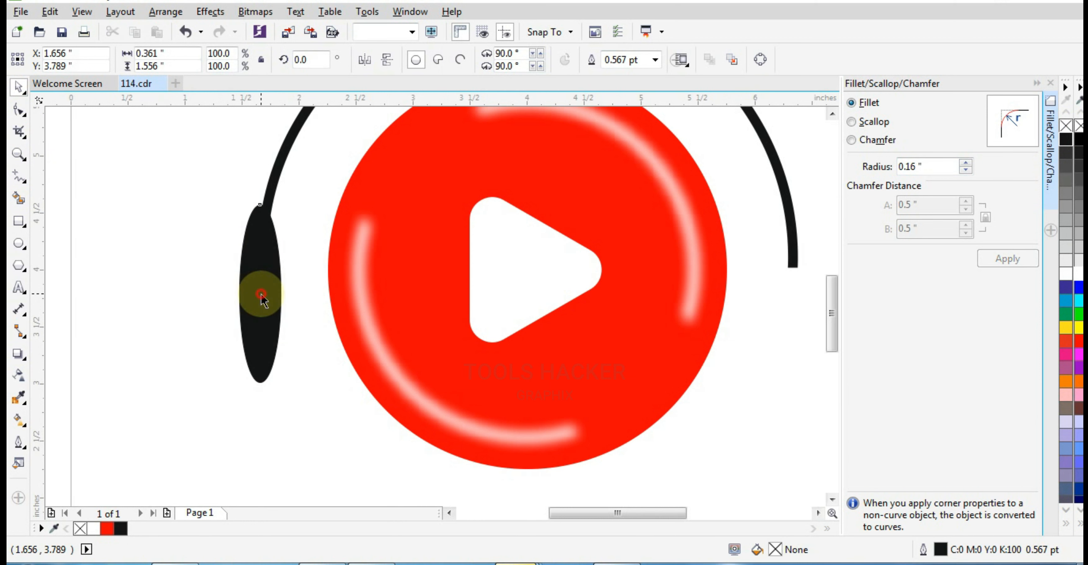
Draw an upright rectangle about 0.60 × 1.37 in beside the black ellipse and round its two outer corners to about 0.3 in
{"action": "left_click", "coordinate": [17, 223]}
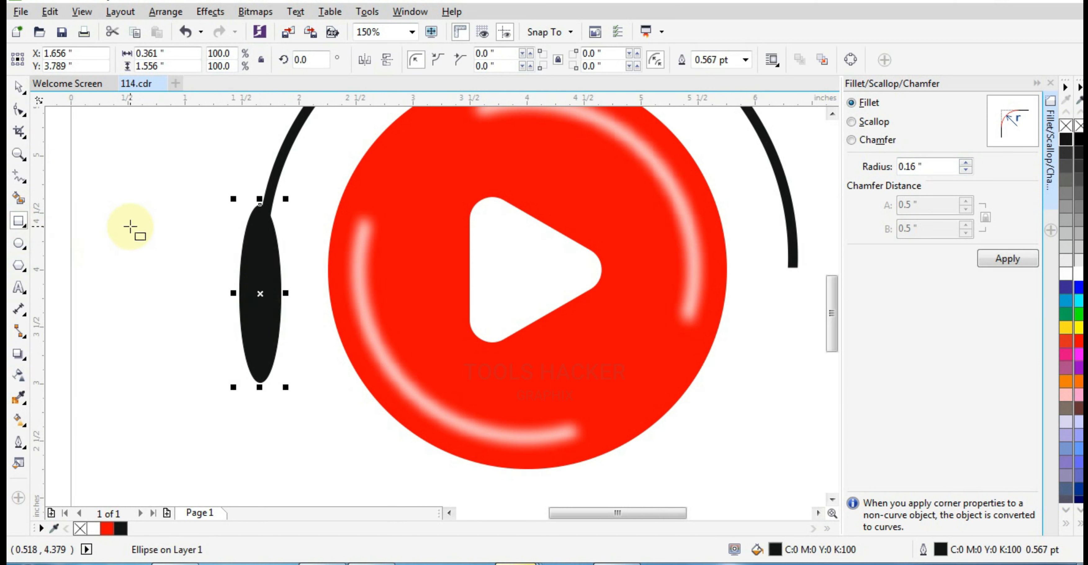
{"action": "left_click_drag", "start_coordinate": [131, 226], "coordinate": [198, 382]}
{"action": "left_click", "coordinate": [16, 111]}
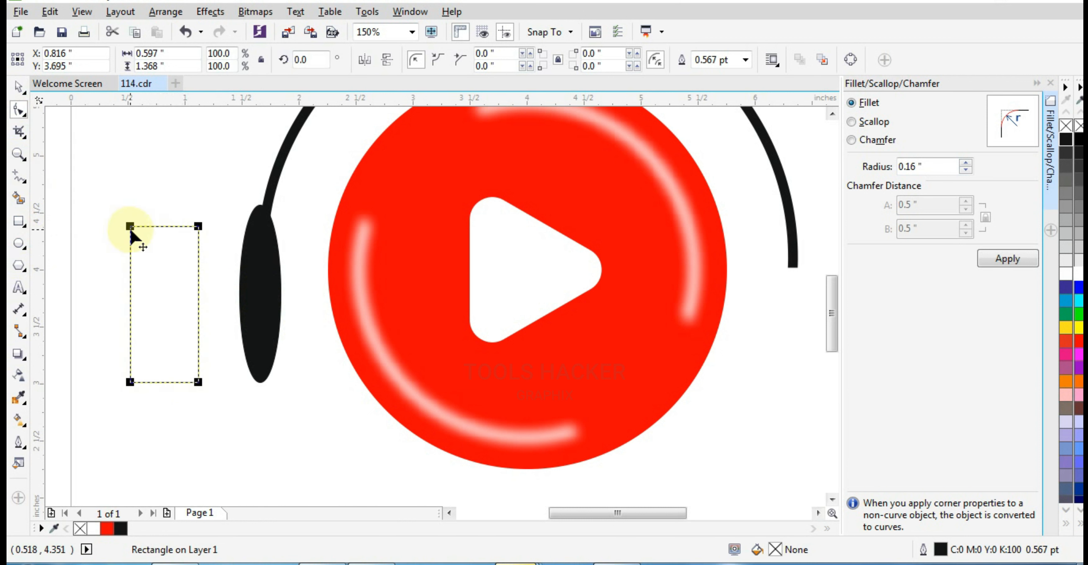
{"action": "left_click_drag", "start_coordinate": [130, 230], "coordinate": [105, 313]}
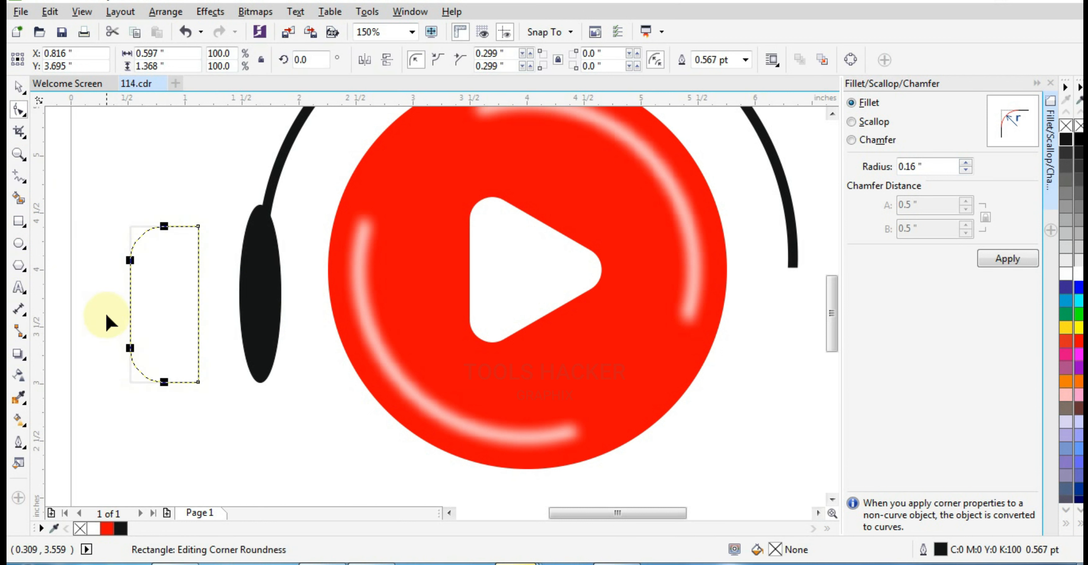
Place the rounded rectangle against the black ellipse, stretch it to about 1.52 in high and fill it with black
{"action": "left_click", "coordinate": [16, 88]}
{"action": "left_click_drag", "start_coordinate": [189, 272], "coordinate": [246, 262]}
{"action": "left_click_drag", "start_coordinate": [223, 370], "coordinate": [224, 387]}
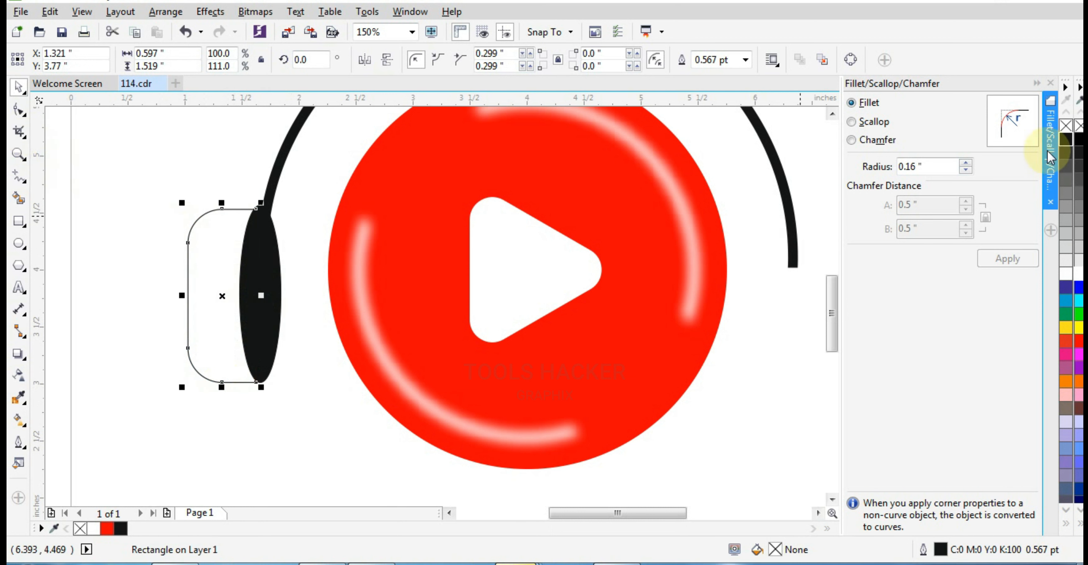
{"action": "left_click", "coordinate": [1066, 148]}
{"action": "left_click", "coordinate": [335, 418]}
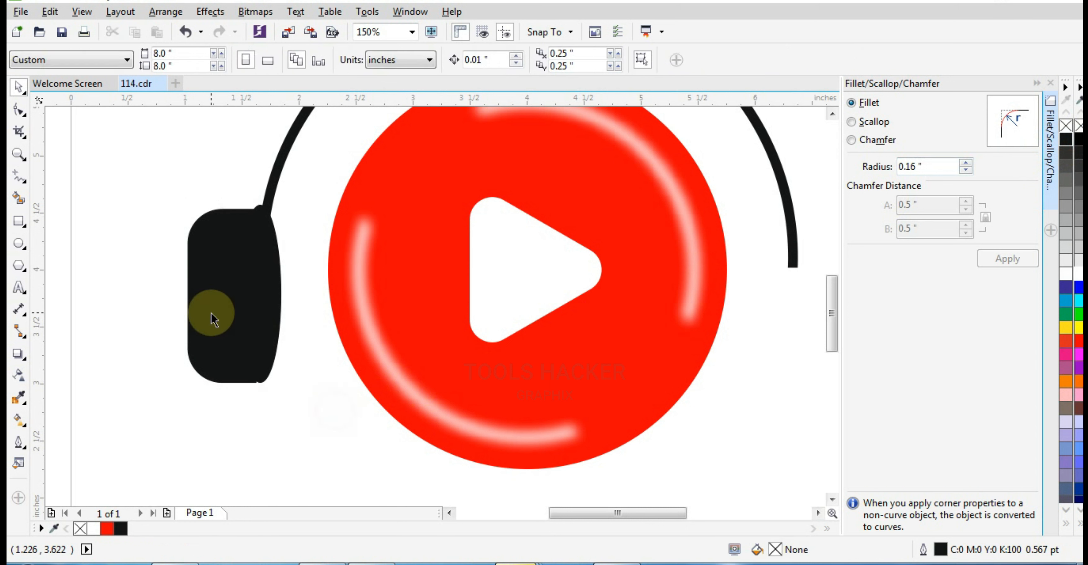
Stretch the black rounded rectangle upward to about 1.55 in high so its top edge meets the ellipse's top
{"action": "left_click", "coordinate": [209, 311]}
{"action": "left_click", "coordinate": [281, 299]}
{"action": "left_click", "coordinate": [247, 276]}
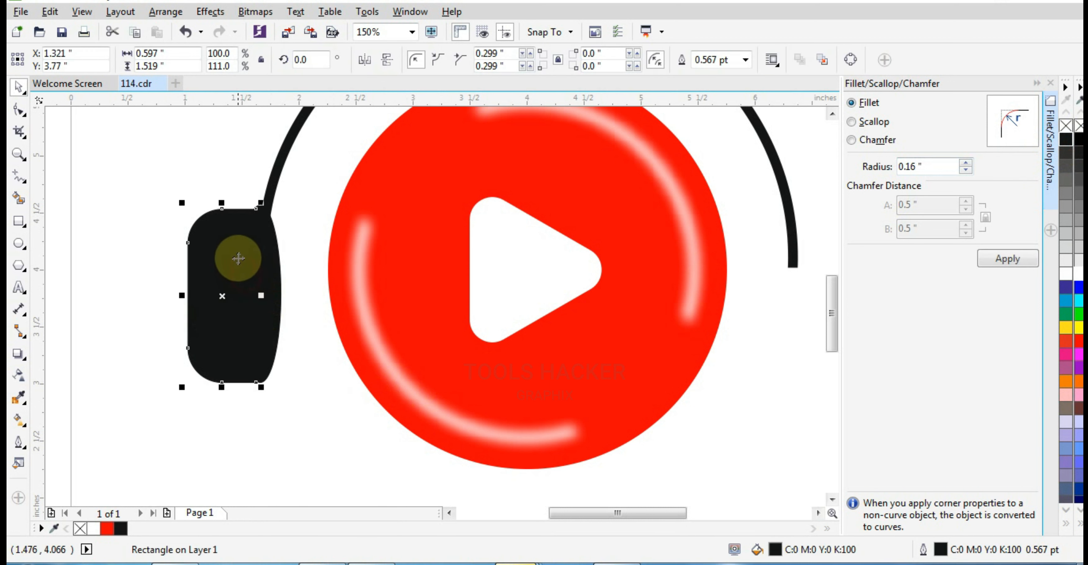
{"action": "scroll", "coordinate": [235, 250], "scroll_direction": "up", "scroll_amount": 2}
{"action": "scroll", "coordinate": [326, 274], "scroll_direction": "down", "scroll_amount": 1}
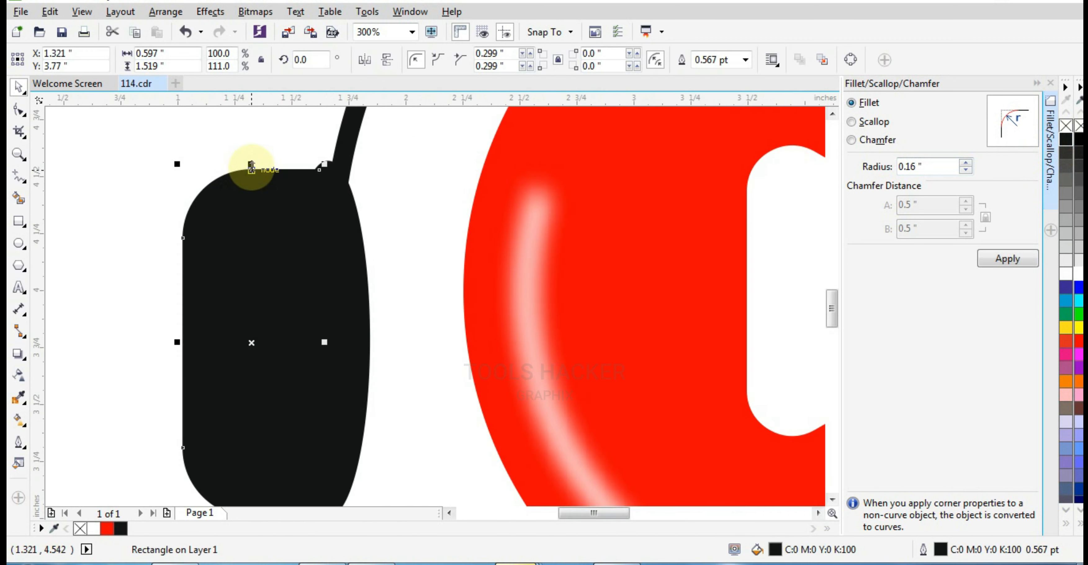
{"action": "left_click_drag", "start_coordinate": [251, 165], "coordinate": [251, 157]}
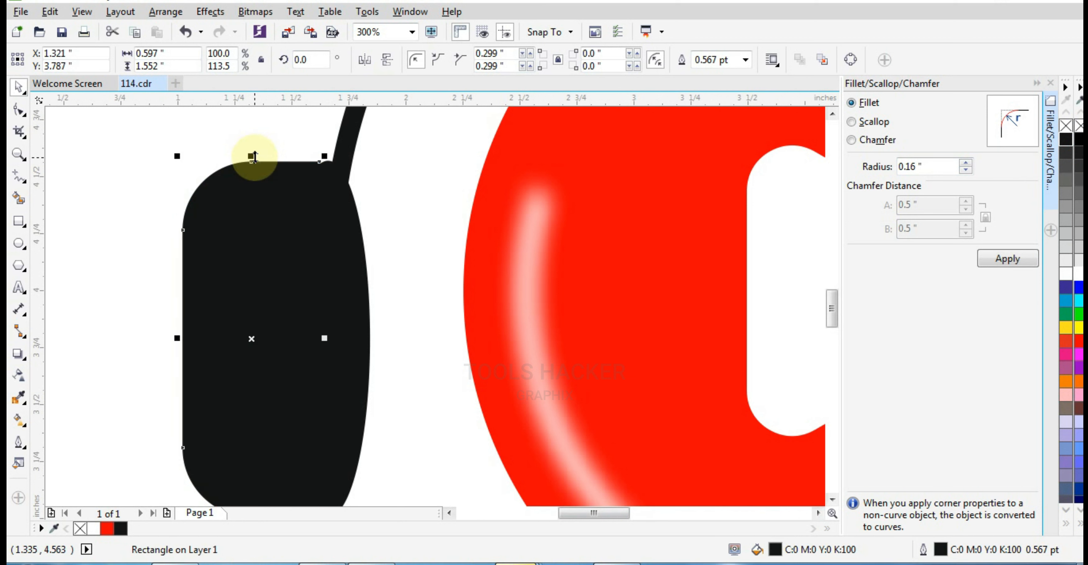
Trim the rounded rectangle with the black ellipse and shift it away to about X 1.27 in, leaving a thin curved gap
{"action": "left_click", "coordinate": [354, 253]}
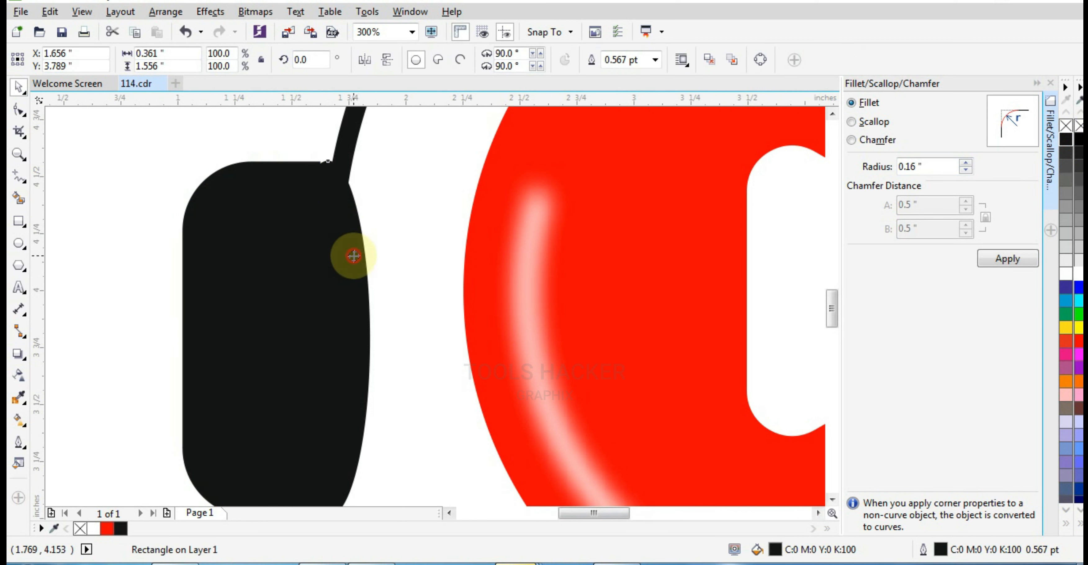
{"action": "left_click", "coordinate": [251, 289], "text": "shift"}
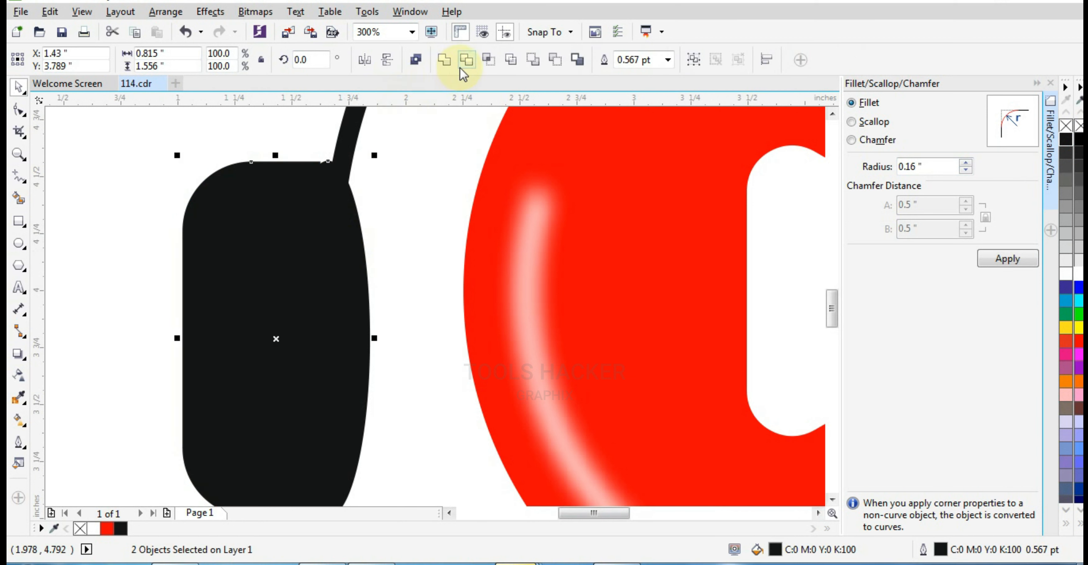
{"action": "left_click", "coordinate": [466, 60]}
{"action": "left_click", "coordinate": [250, 338]}
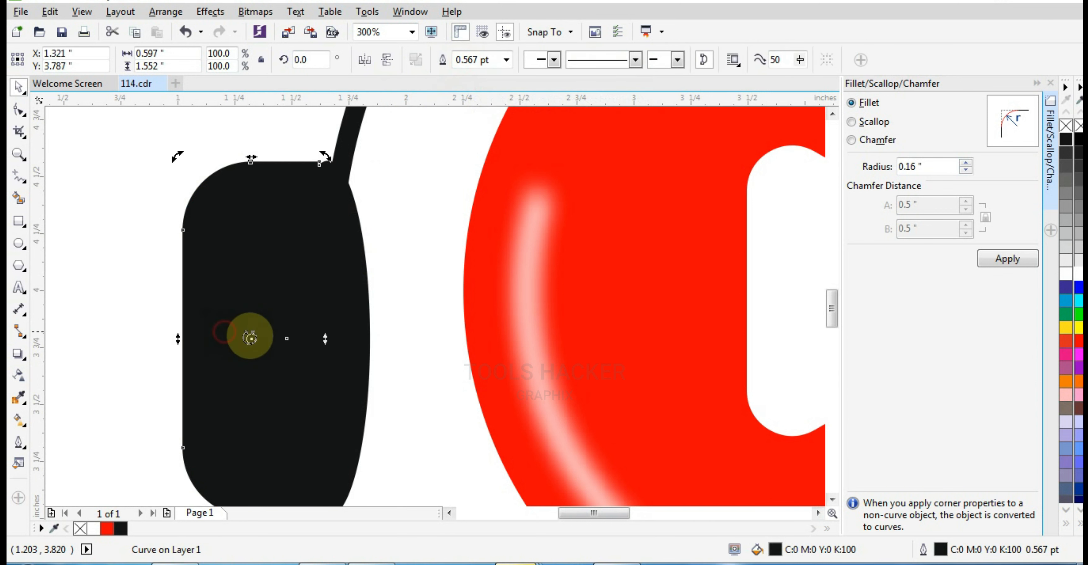
{"action": "left_click_drag", "start_coordinate": [250, 352], "coordinate": [238, 357]}
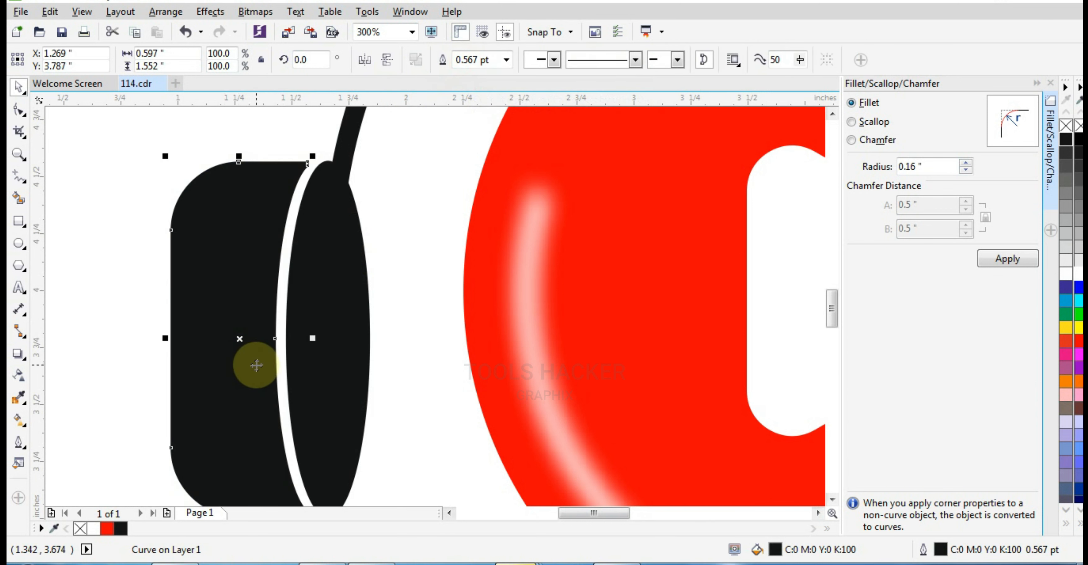
Delete the two nodes on the ear pad's straight outer edge to turn it into a smooth curve
{"action": "scroll", "coordinate": [279, 340], "scroll_direction": "down", "scroll_amount": 2}
{"action": "scroll", "coordinate": [304, 345], "scroll_direction": "up", "scroll_amount": 1}
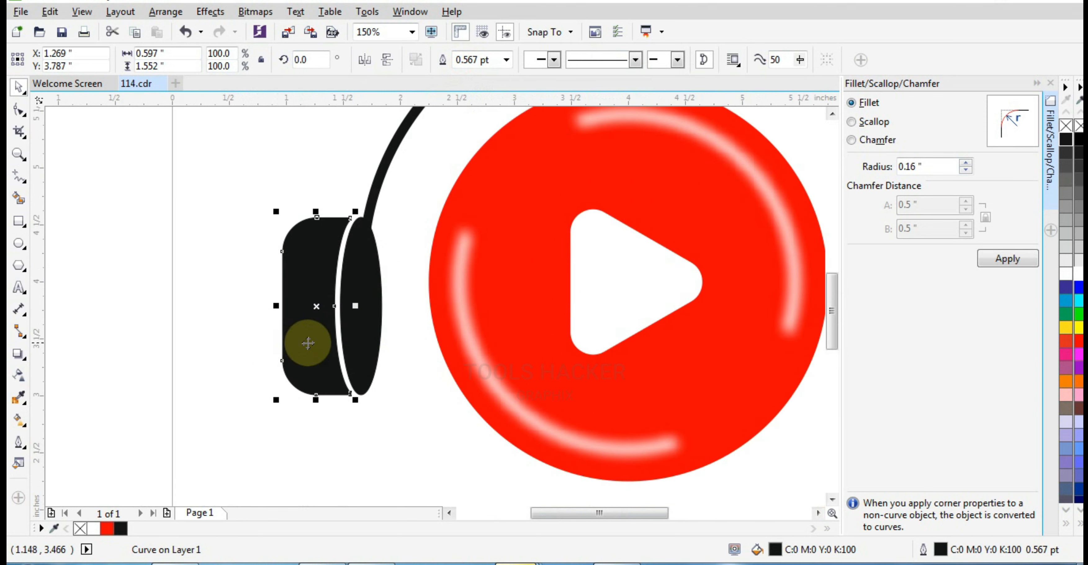
{"action": "left_click", "coordinate": [19, 111]}
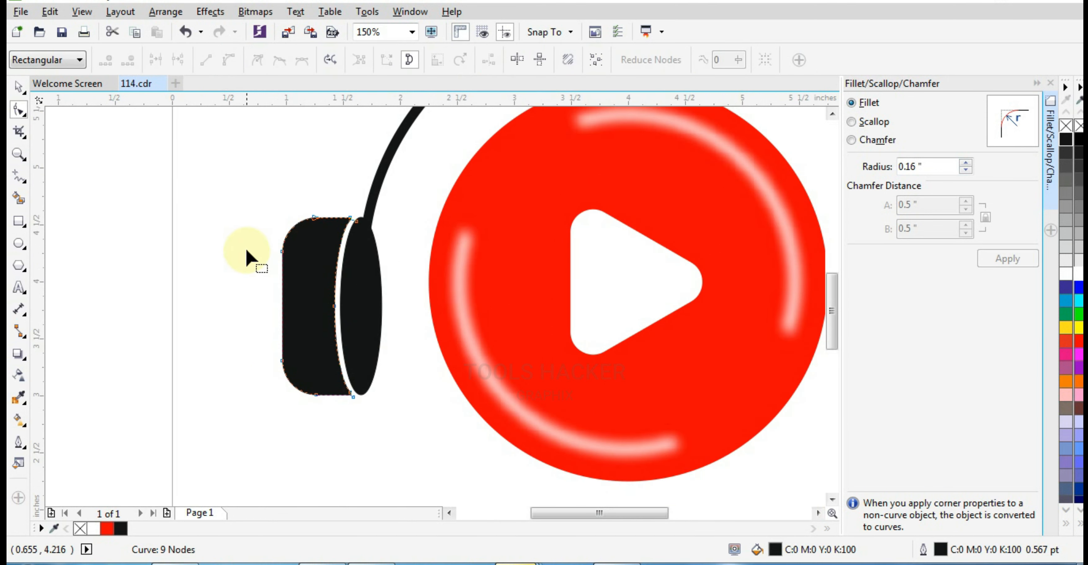
{"action": "left_click_drag", "start_coordinate": [247, 237], "coordinate": [304, 366]}
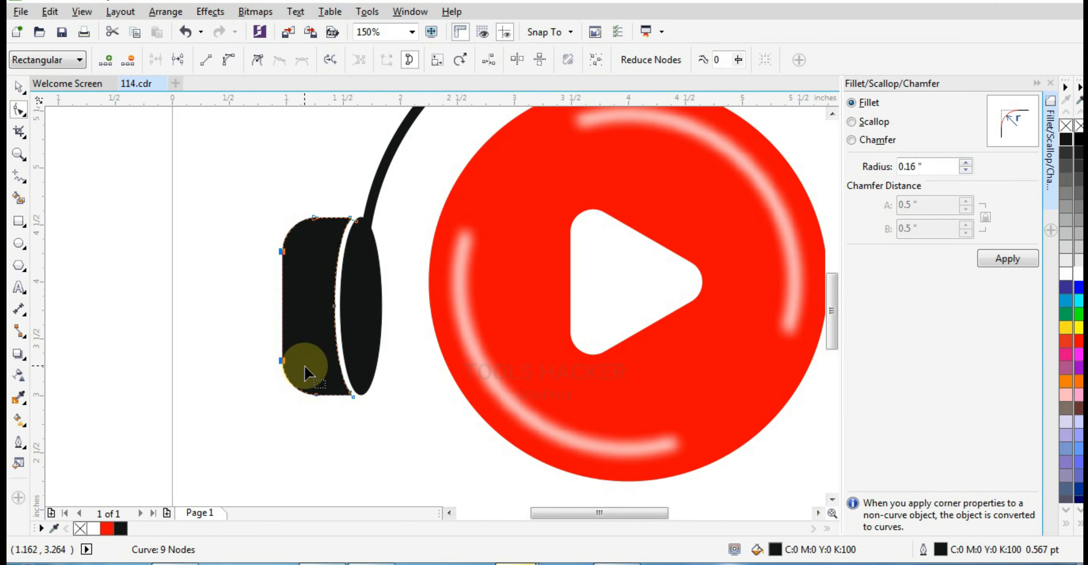
{"action": "key", "text": "Delete"}
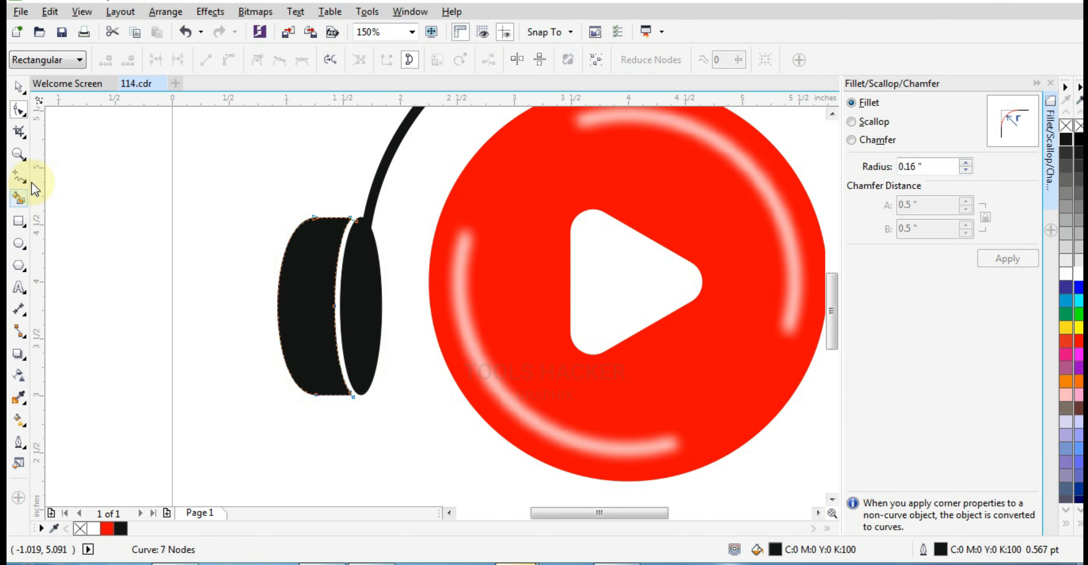
Move both ear pad pieces together toward the red circle, to about X 1.65 in
{"action": "left_click", "coordinate": [16, 91]}
{"action": "left_click", "coordinate": [186, 242]}
{"action": "scroll", "coordinate": [325, 372], "scroll_direction": "down", "scroll_amount": 1}
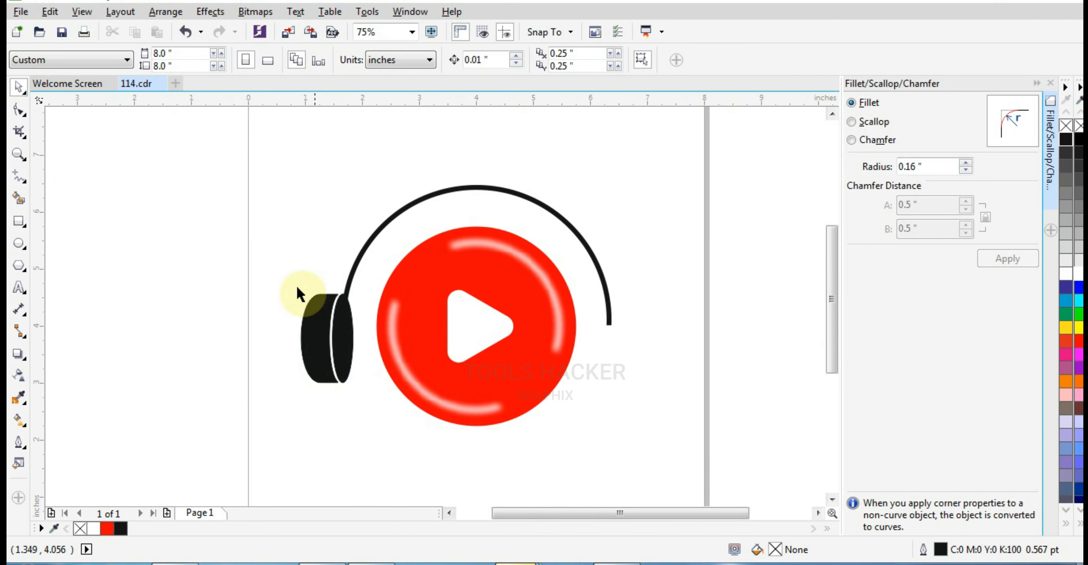
{"action": "left_click_drag", "start_coordinate": [263, 259], "coordinate": [361, 388]}
{"action": "scroll", "coordinate": [328, 340], "scroll_direction": "up", "scroll_amount": 1}
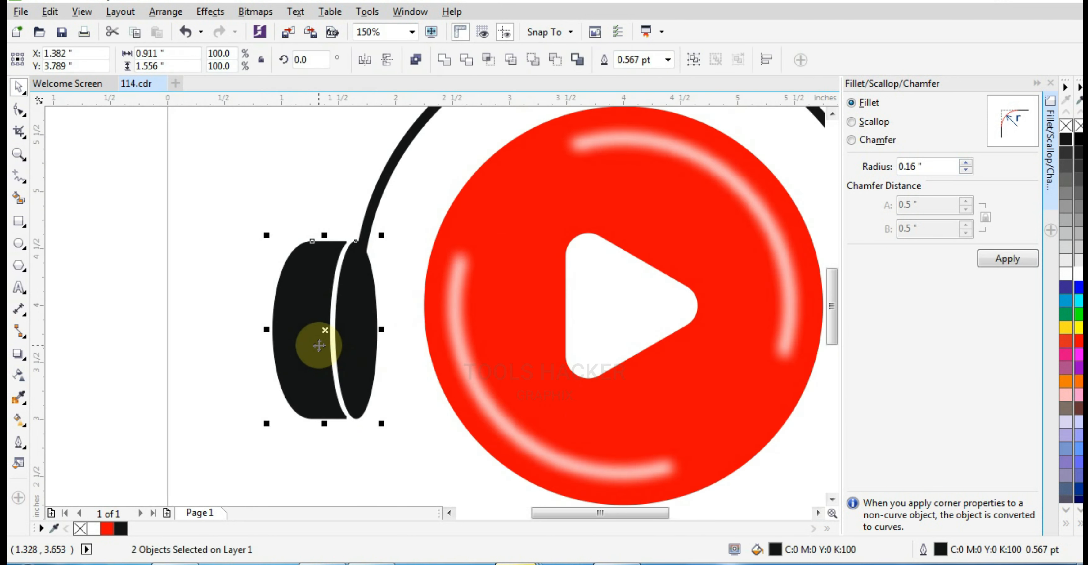
{"action": "left_click_drag", "start_coordinate": [331, 345], "coordinate": [362, 345]}
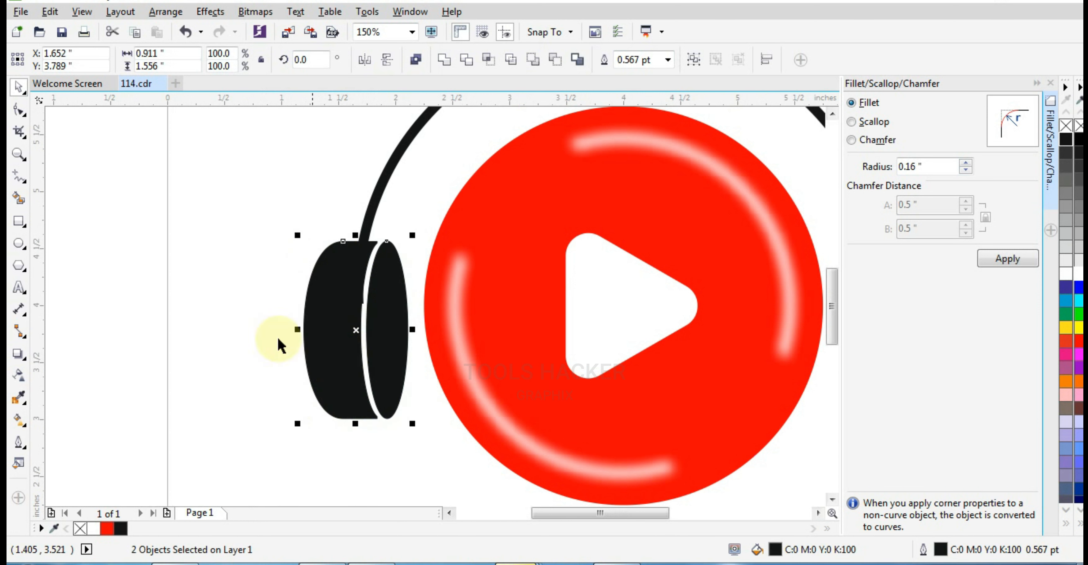
Create a smaller centred copy of the ear pad's ellipse, about 0.16 × 0.69 in, and fill it with white
{"action": "left_click", "coordinate": [266, 334]}
{"action": "left_click", "coordinate": [371, 348]}
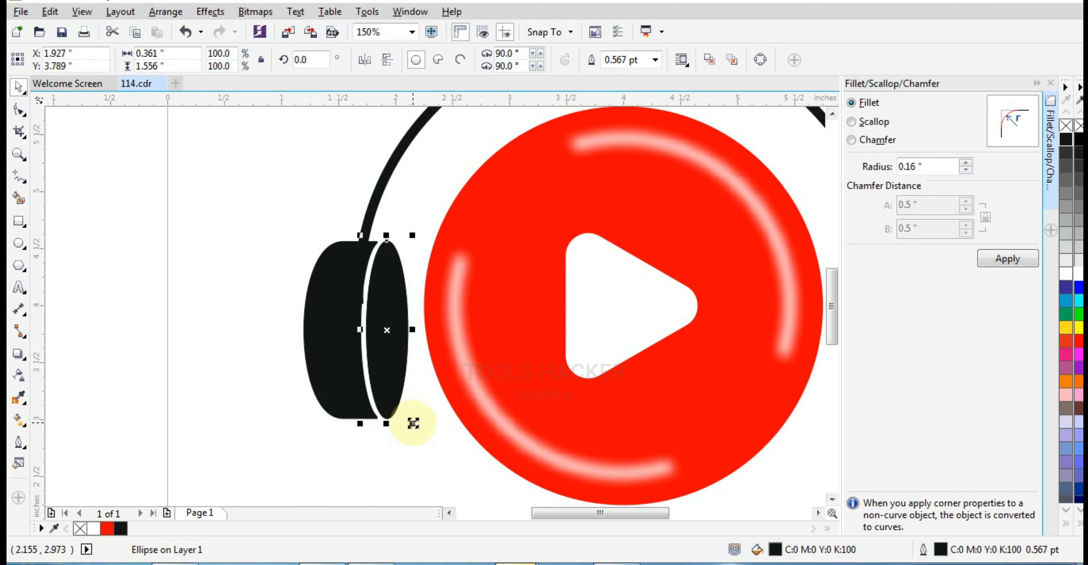
{"action": "left_click_drag", "start_coordinate": [413, 423], "coordinate": [405, 416]}
{"action": "left_click", "coordinate": [1066, 273]}
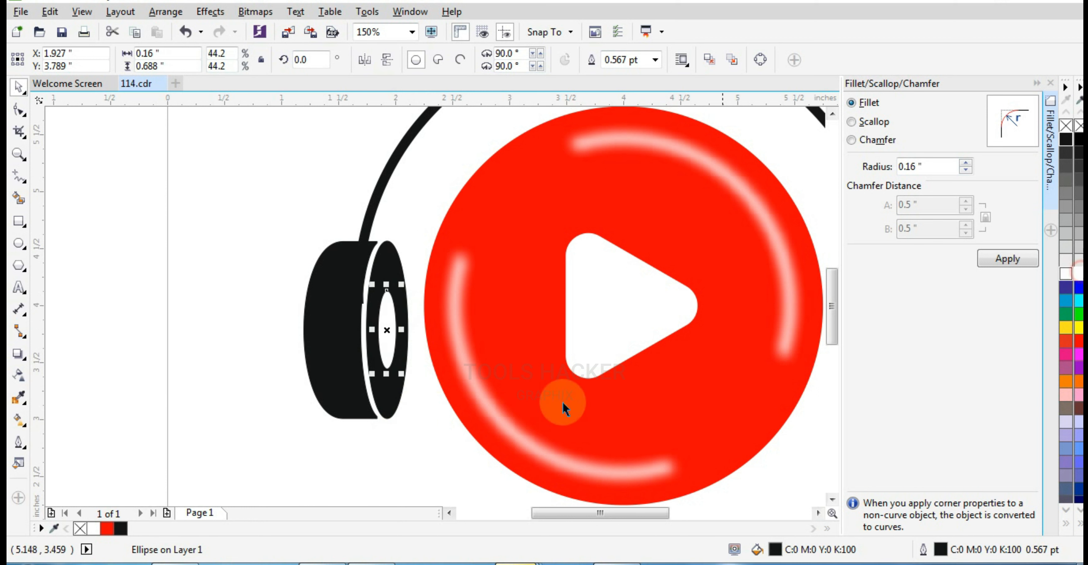
{"action": "left_click", "coordinate": [388, 480]}
Move the three ear pad pieces together slightly up and toward the red circle, to about X 1.72 in, Y 3.82 in
{"action": "left_click_drag", "start_coordinate": [238, 213], "coordinate": [417, 445]}
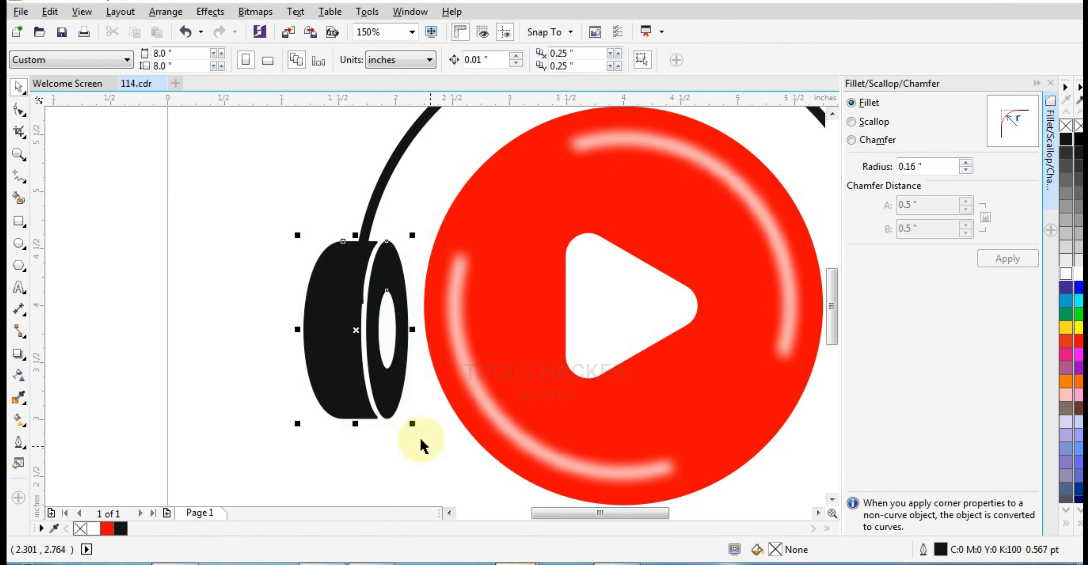
{"action": "left_click_drag", "start_coordinate": [328, 370], "coordinate": [333, 368]}
{"action": "scroll", "coordinate": [323, 406], "scroll_direction": "down", "scroll_amount": 2}
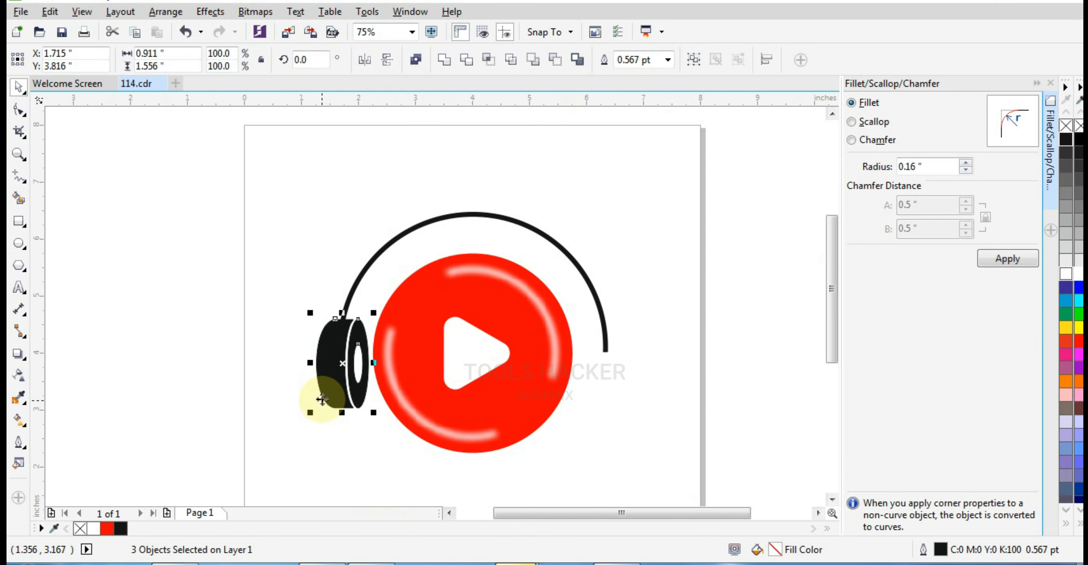
Move the black headband arc straight up to about Y 5.76 in so its end rests on top of the ear pad
{"action": "left_click", "coordinate": [444, 220]}
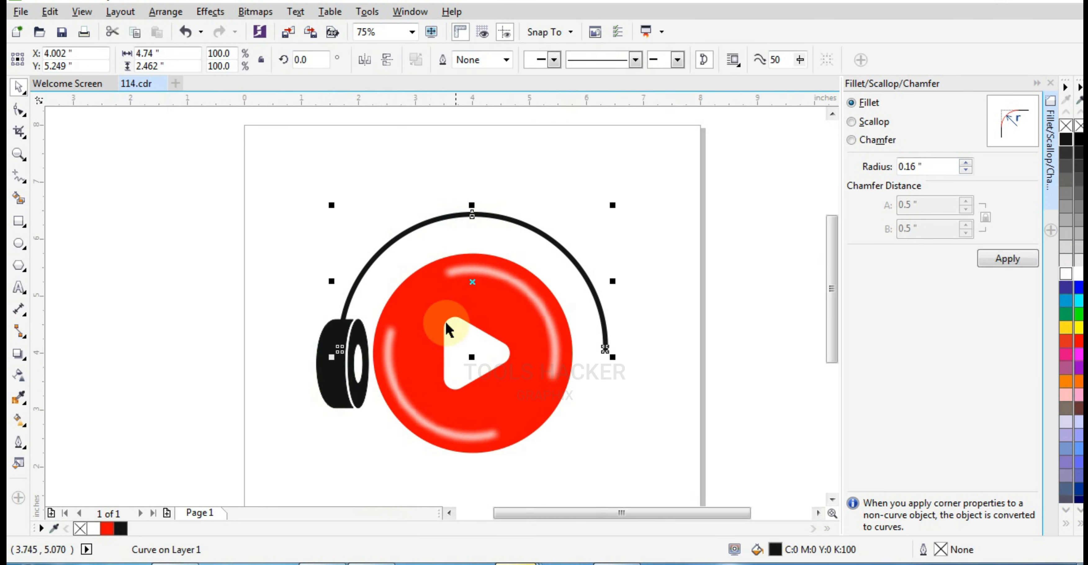
{"action": "left_click", "coordinate": [651, 353]}
{"action": "left_click_drag", "start_coordinate": [510, 224], "coordinate": [511, 194]}
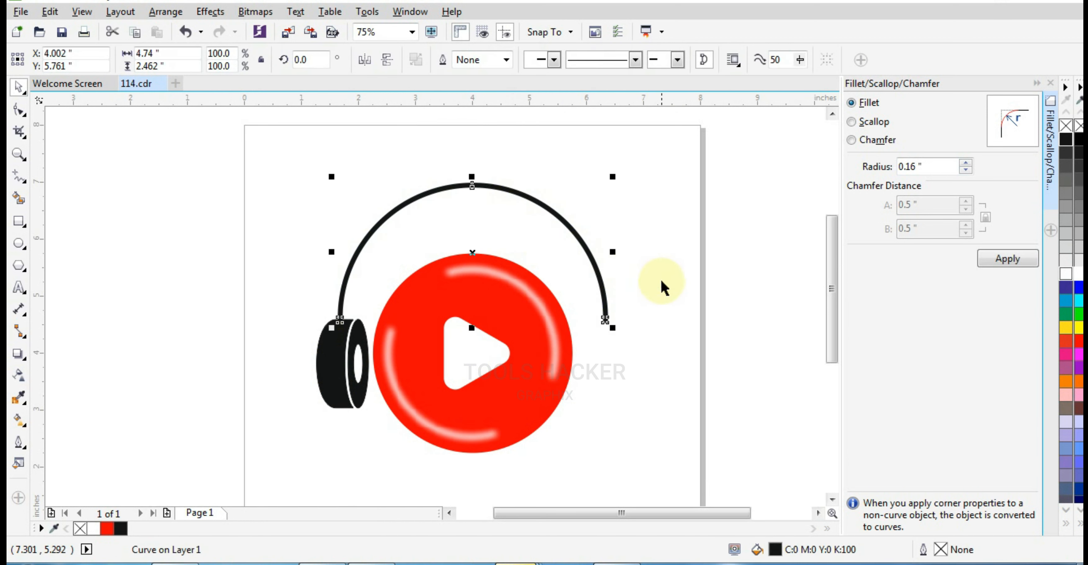
{"action": "left_click", "coordinate": [661, 284]}
{"action": "left_click", "coordinate": [416, 191]}
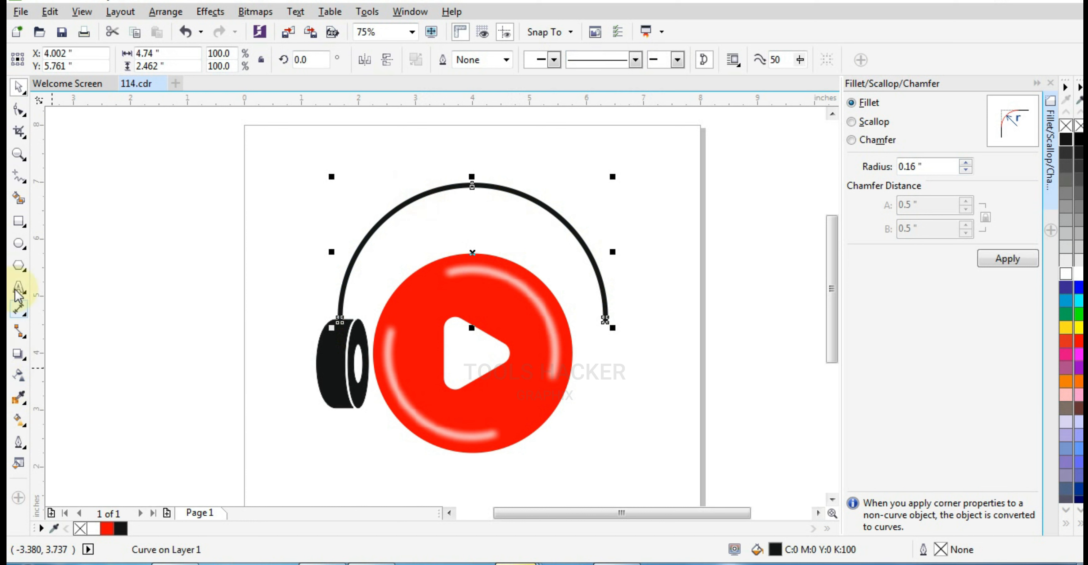
Draw a circle about 3.97 in wide beside the headphones and align its centre horizontally with the headband arc
{"action": "left_click", "coordinate": [17, 244]}
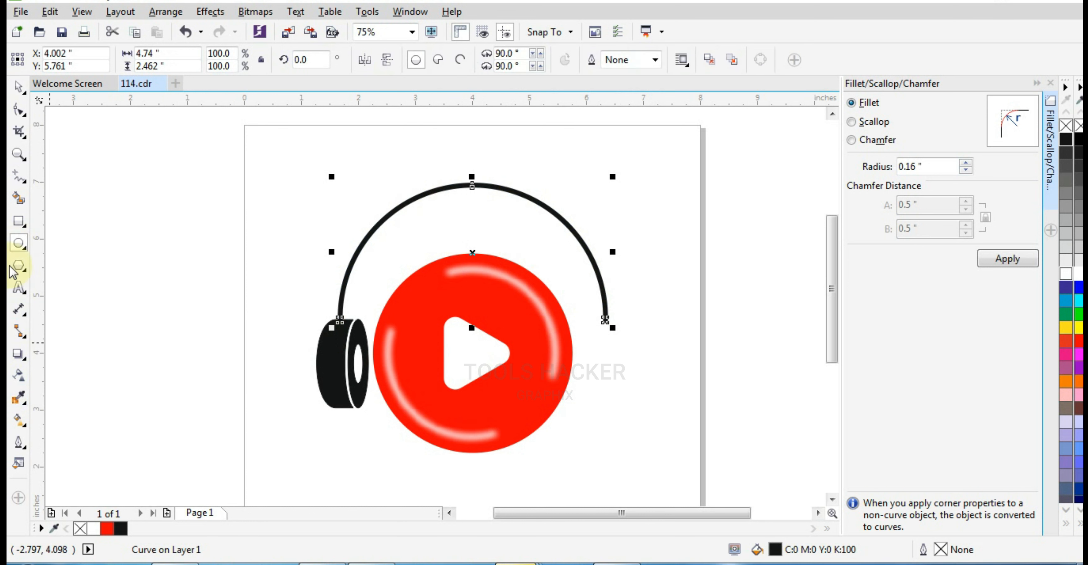
{"action": "left_click_drag", "start_coordinate": [216, 294], "coordinate": [296, 412]}
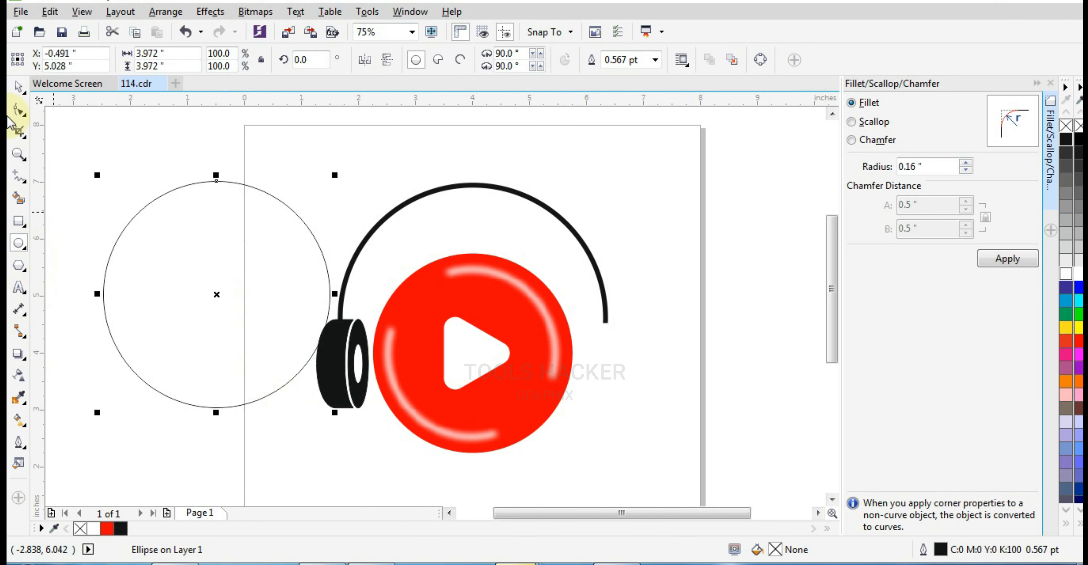
{"action": "left_click", "coordinate": [19, 89]}
{"action": "left_click", "coordinate": [503, 191], "text": "shift"}
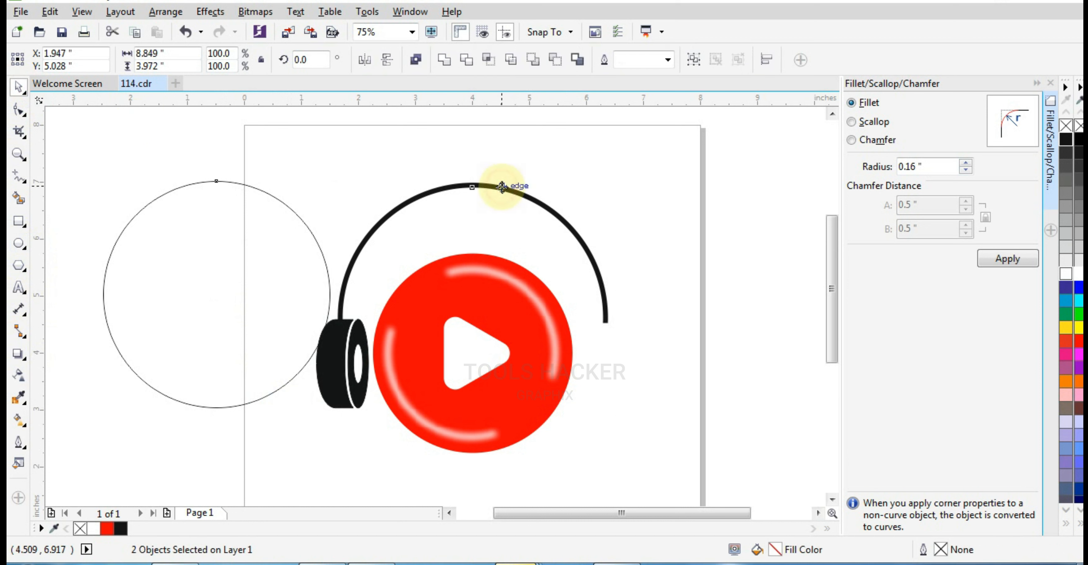
{"action": "key", "text": "c"}
{"action": "left_click", "coordinate": [647, 226]}
{"action": "left_click", "coordinate": [517, 238]}
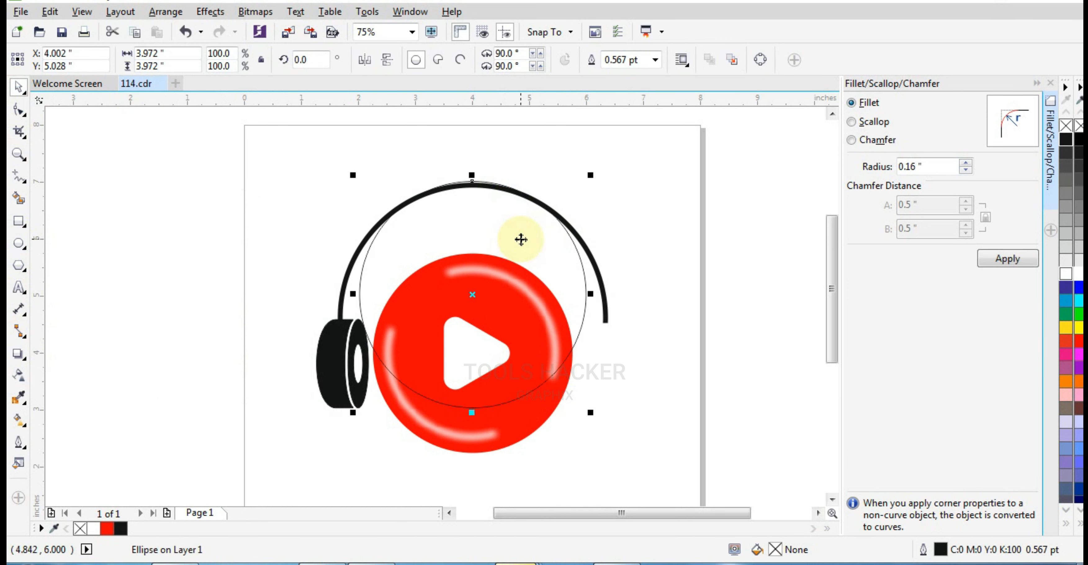
Nudge the circle up to about Y 5.11 in and widen it symmetrically into an ellipse about 4.32 in wide
{"action": "key", "text": "Up"}
{"action": "key", "text": "Up"}
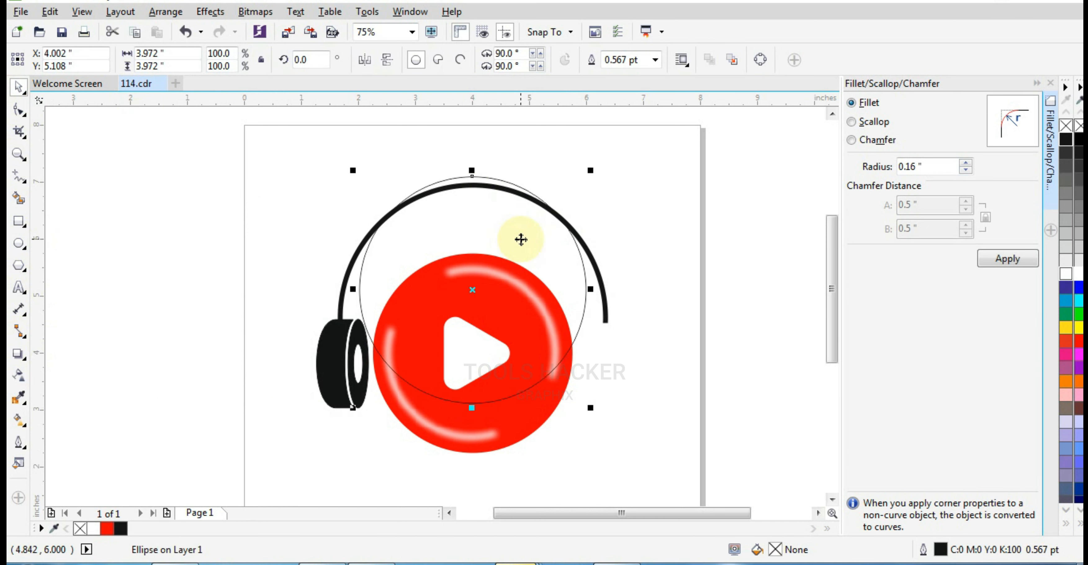
{"action": "left_click_drag", "start_coordinate": [590, 289], "coordinate": [601, 294]}
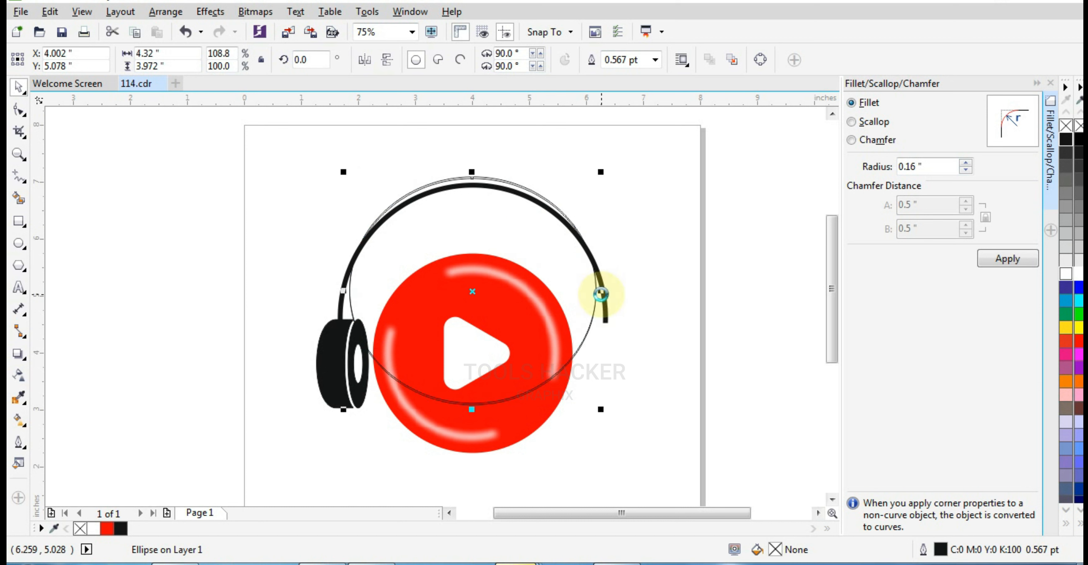
Nudge a duplicate of the ellipse down to about Y 4.99 in and trim the upper ellipse with it into a thin crescent
{"action": "key", "text": "Down"}
{"action": "key", "text": "Down"}
{"action": "key", "text": "Down"}
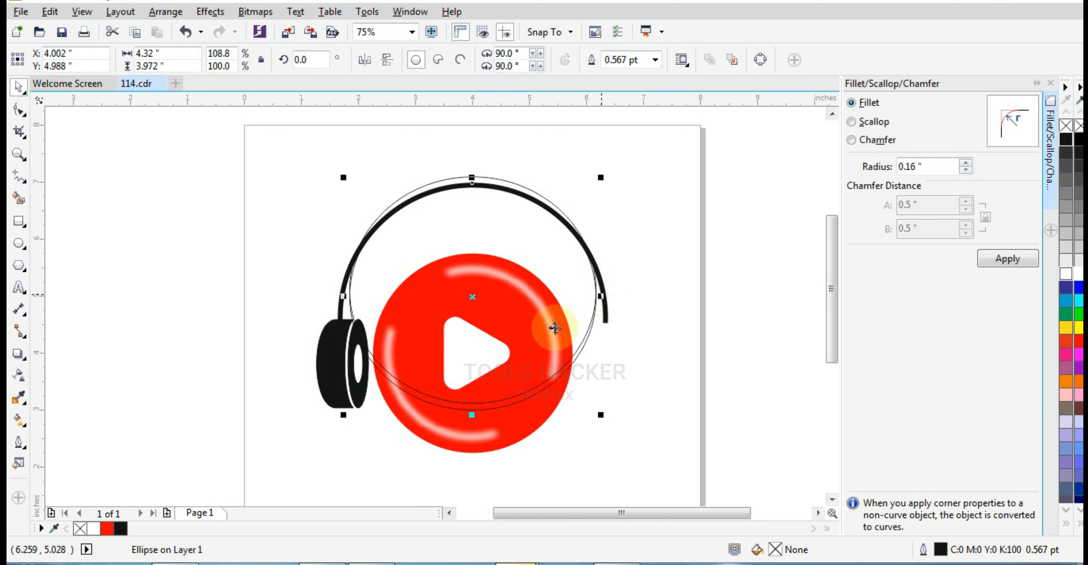
{"action": "left_click", "coordinate": [498, 184], "text": "shift"}
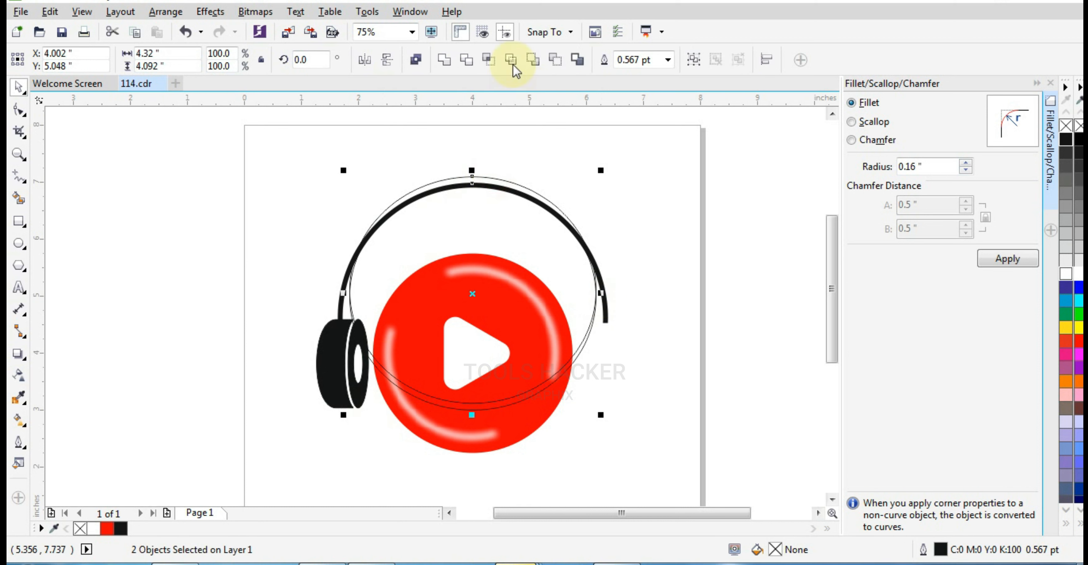
{"action": "left_click", "coordinate": [467, 67]}
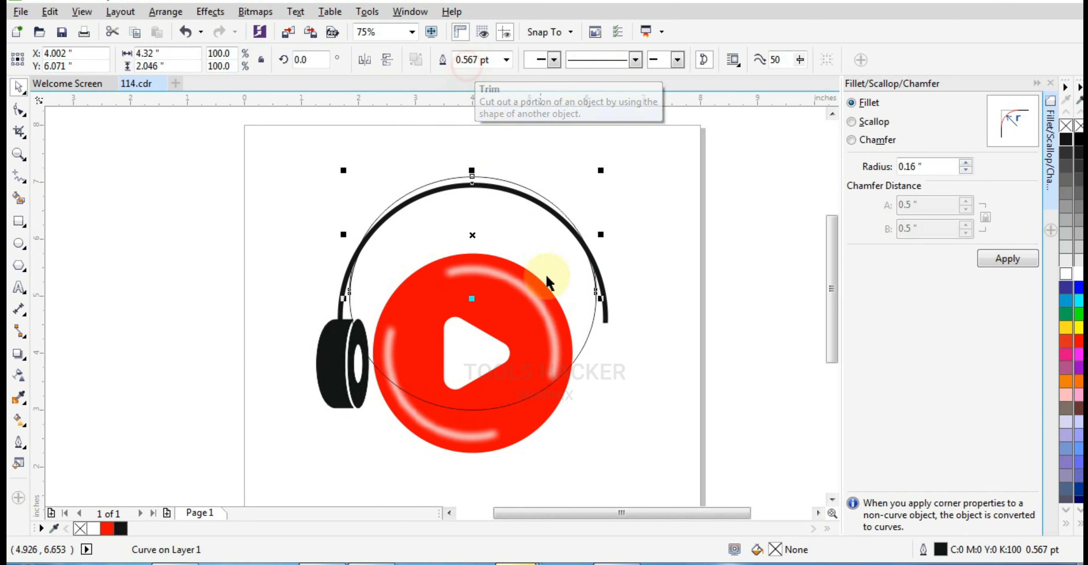
Undo the crescent trim of the two overlapping ellipses above the headband arc
{"action": "left_click", "coordinate": [553, 300]}
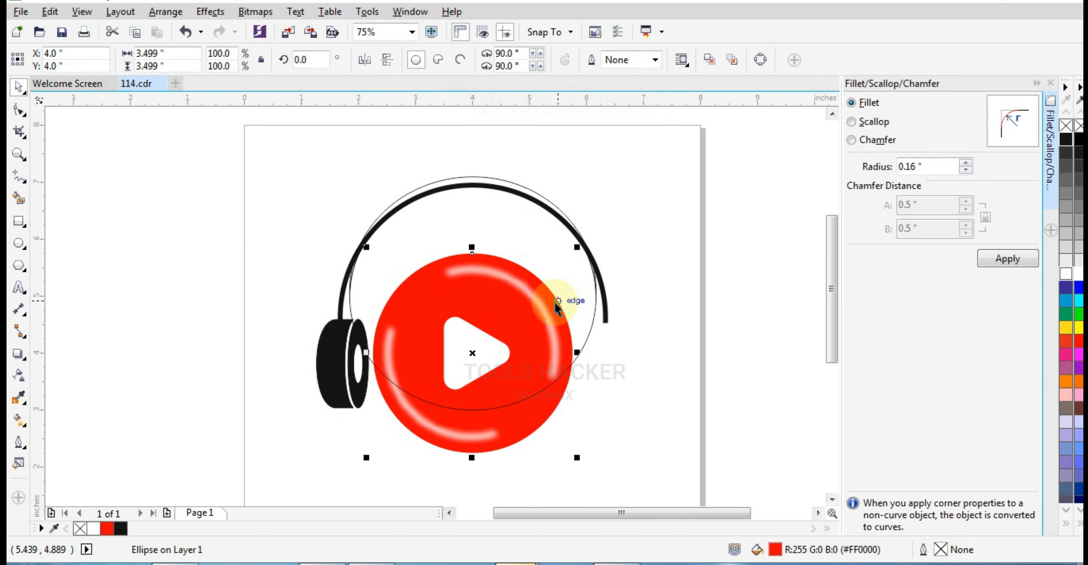
{"action": "key", "text": "Page_Down"}
{"action": "key", "text": "Escape"}
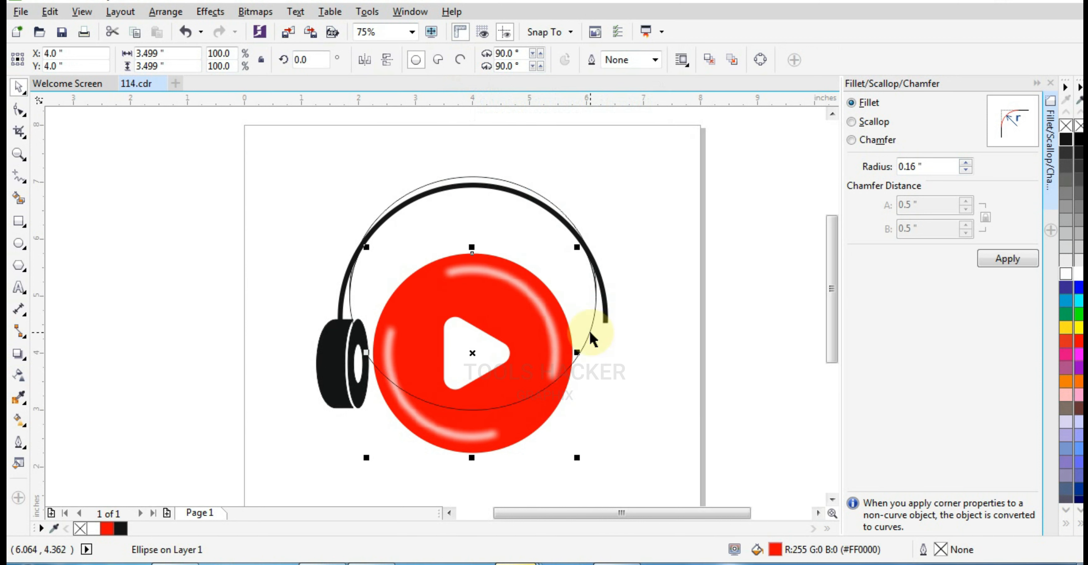
{"action": "left_click", "coordinate": [593, 334]}
{"action": "left_click", "coordinate": [592, 332], "text": "shift"}
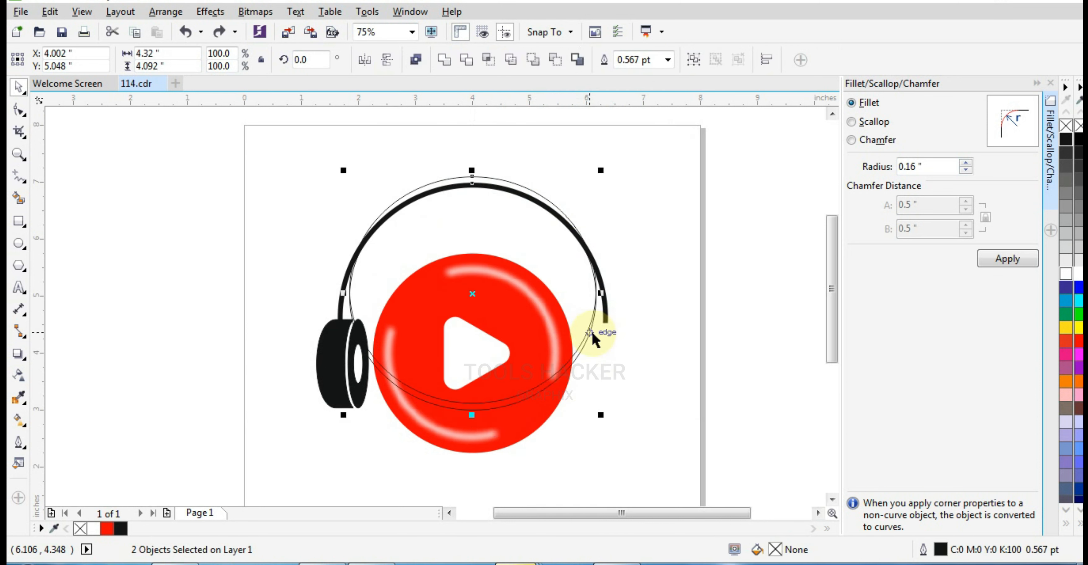
{"action": "left_click", "coordinate": [628, 304]}
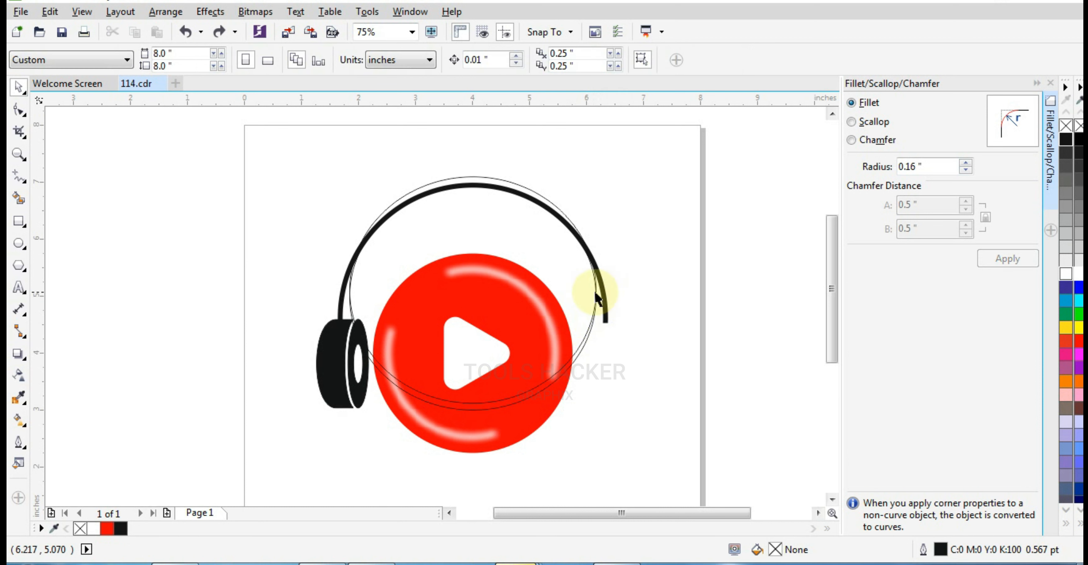
Widen the lower ellipse symmetrically to about 4.69 in and nudge it down to about Y 4.93 in
{"action": "left_click", "coordinate": [597, 316]}
{"action": "left_click_drag", "start_coordinate": [597, 297], "coordinate": [612, 302]}
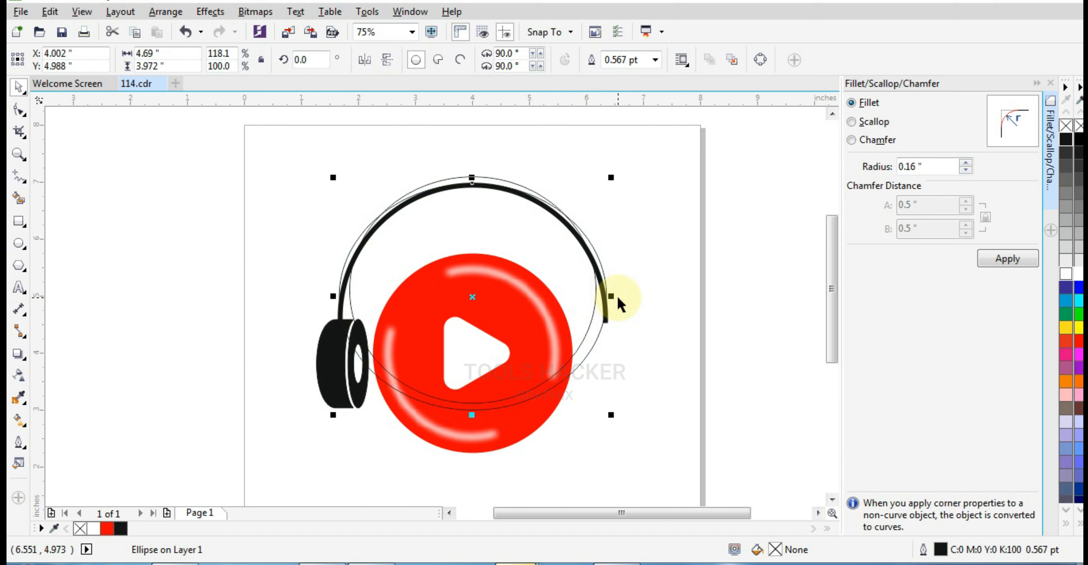
{"action": "key", "text": "Down"}
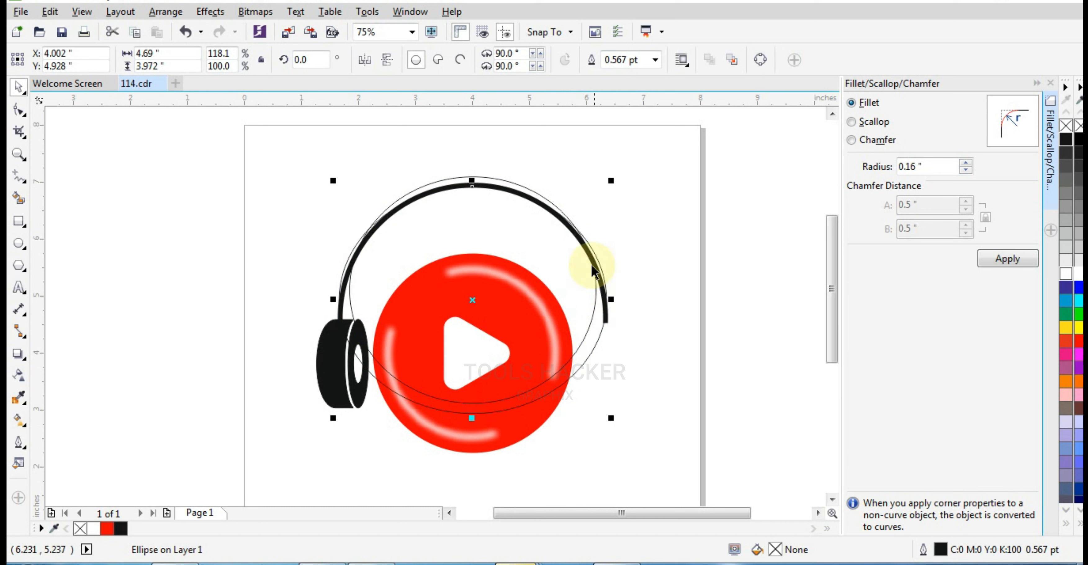
Trim the upper ellipse with the widened lower one and delete the trimming ellipse
{"action": "left_click", "coordinate": [500, 180], "text": "shift"}
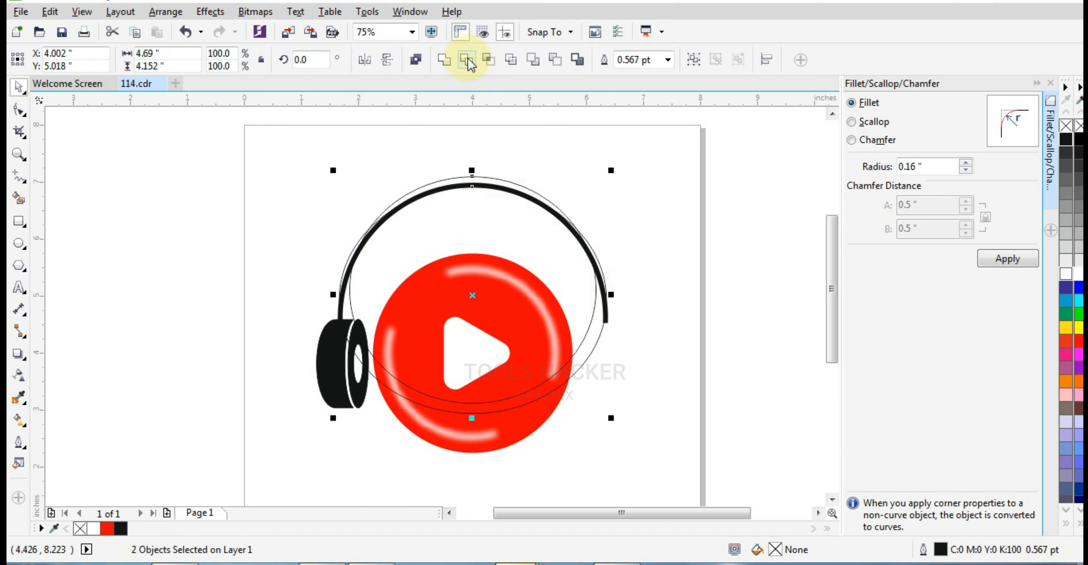
{"action": "left_click", "coordinate": [467, 60]}
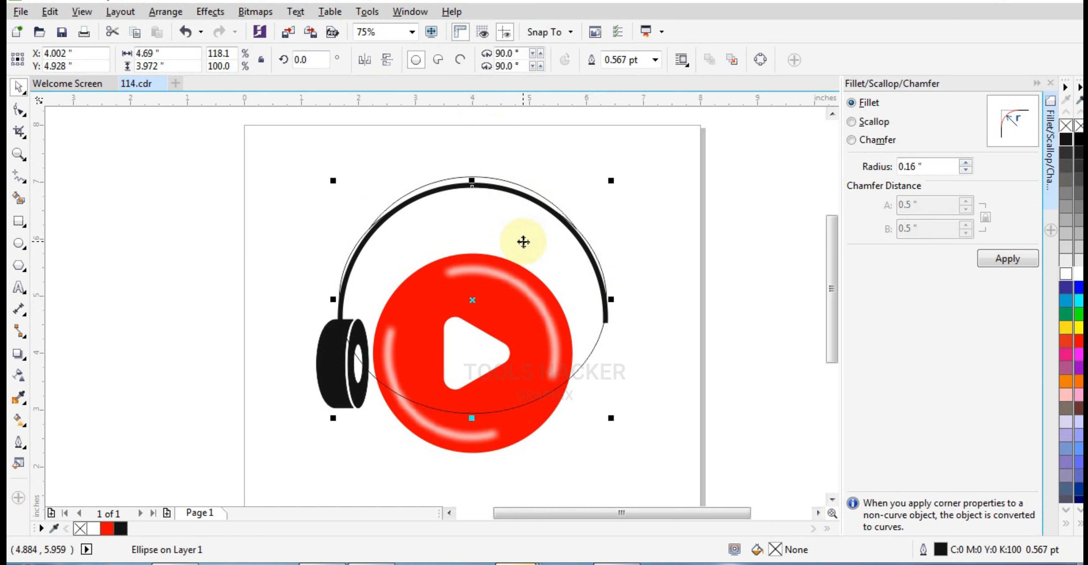
{"action": "left_click", "coordinate": [523, 242]}
Fill the trimmed crescent on the headband with black and nudge it down to about Y 6.62 in
{"action": "left_click", "coordinate": [505, 188]}
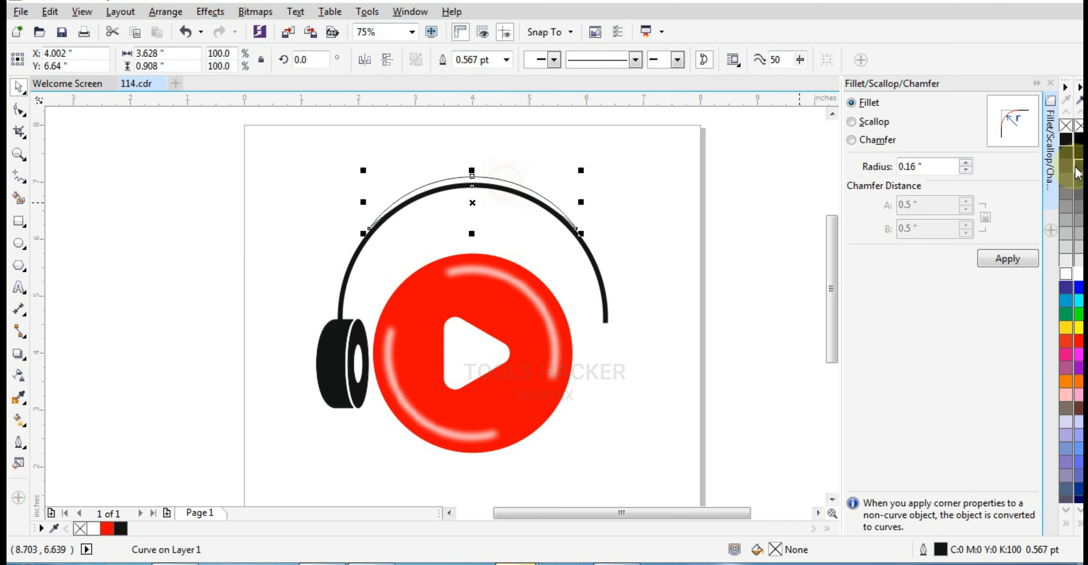
{"action": "left_click", "coordinate": [1066, 141]}
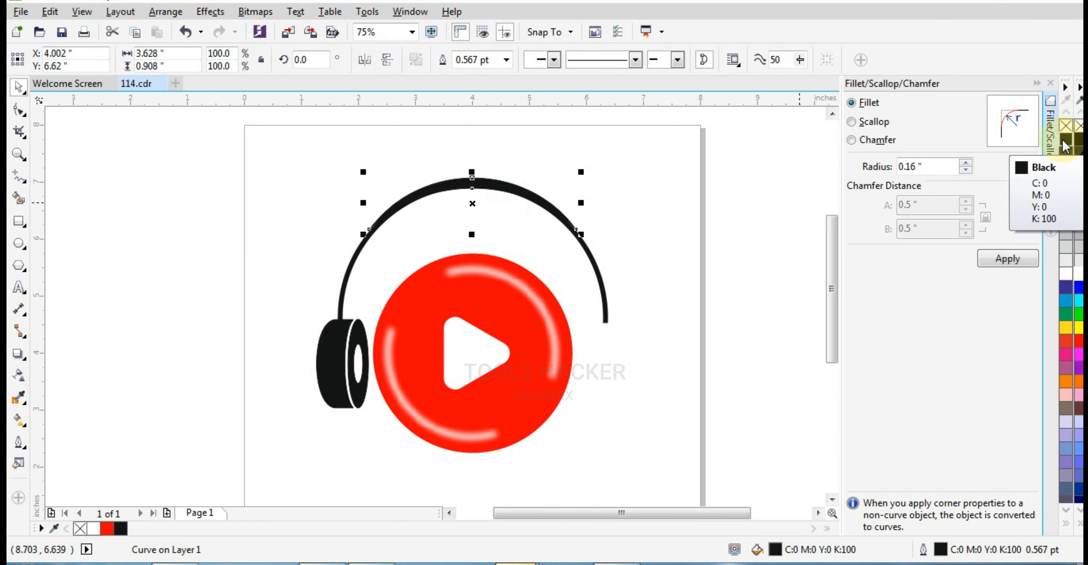
{"action": "left_click", "coordinate": [741, 301]}
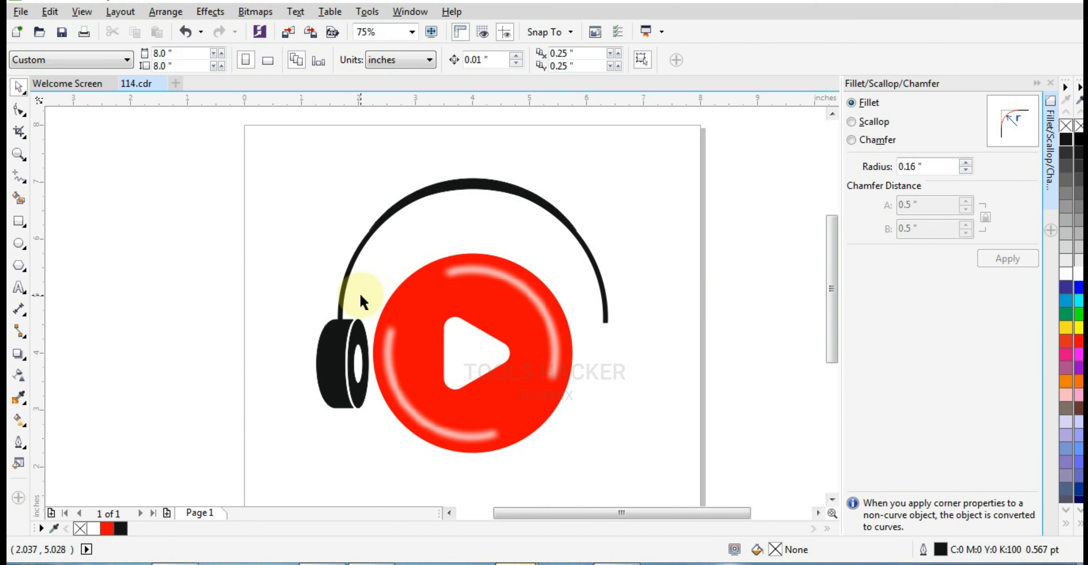
Group the three parts of the ear pad and mirror a duplicate of the group horizontally
{"action": "left_click_drag", "start_coordinate": [381, 452], "coordinate": [384, 452]}
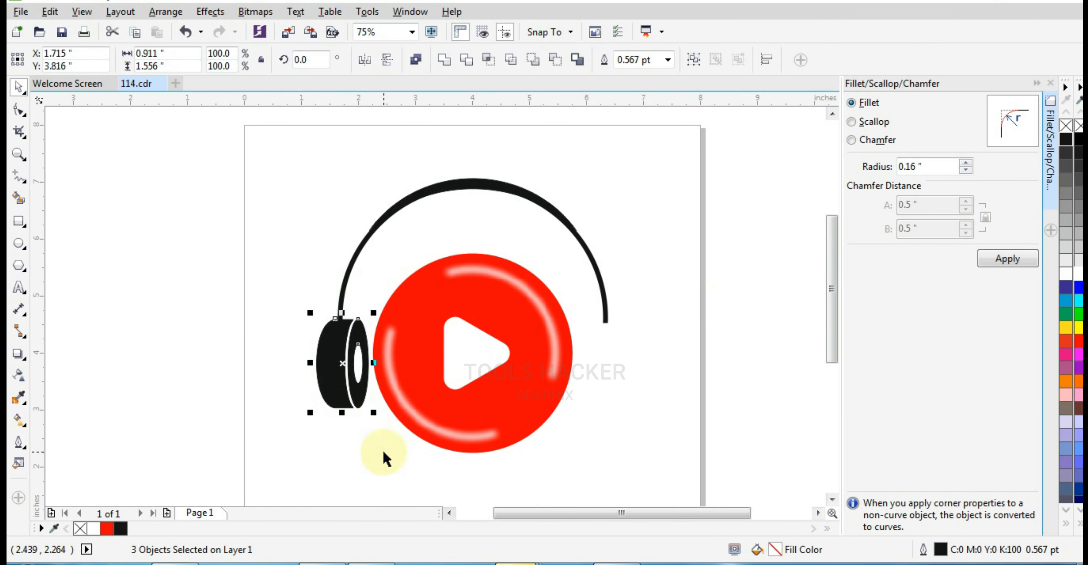
{"action": "key", "text": "ctrl+g"}
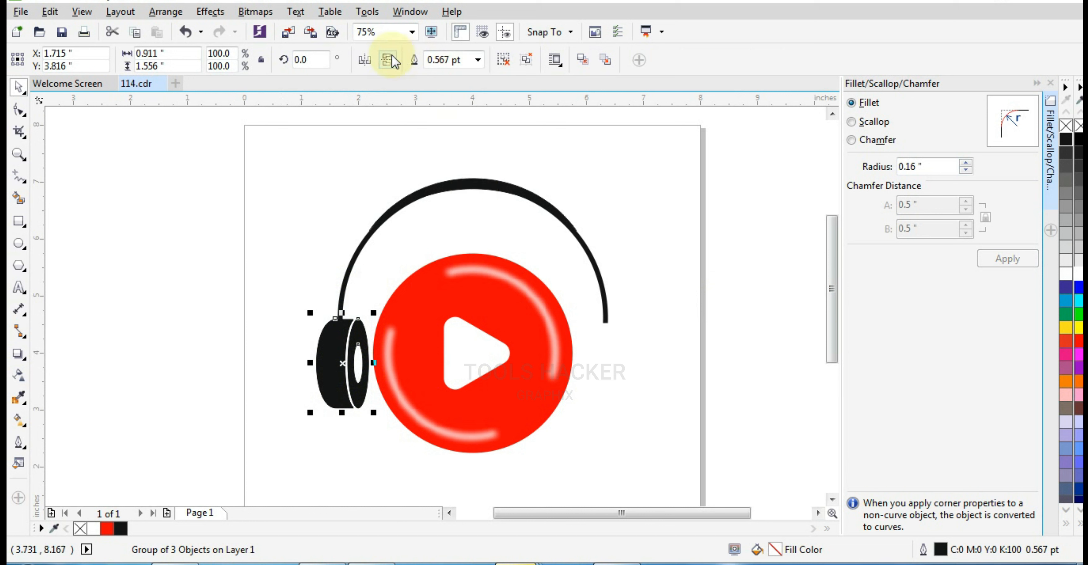
{"action": "left_click", "coordinate": [365, 59]}
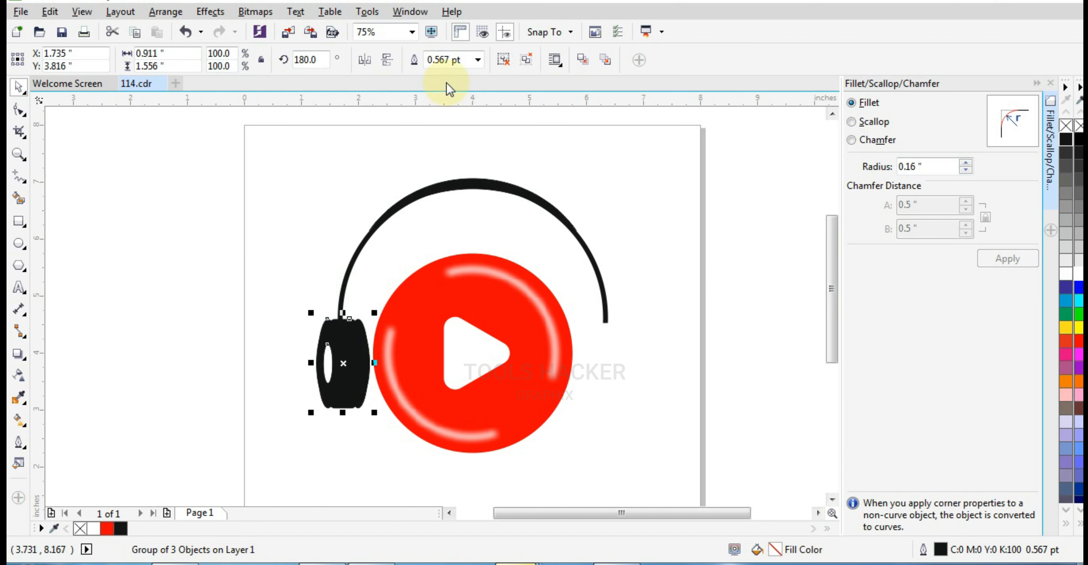
Move the mirrored ear pad straight across the play button to the free end of the headband arc
{"action": "key", "text": "Right"}
{"action": "key", "text": "Right"}
{"action": "key", "text": "Right"}
{"action": "key", "text": "Right"}
{"action": "key", "text": "Right"}
{"action": "key", "text": "Right"}
{"action": "key", "text": "Right"}
{"action": "key", "text": "Right"}
{"action": "key", "text": "Right"}
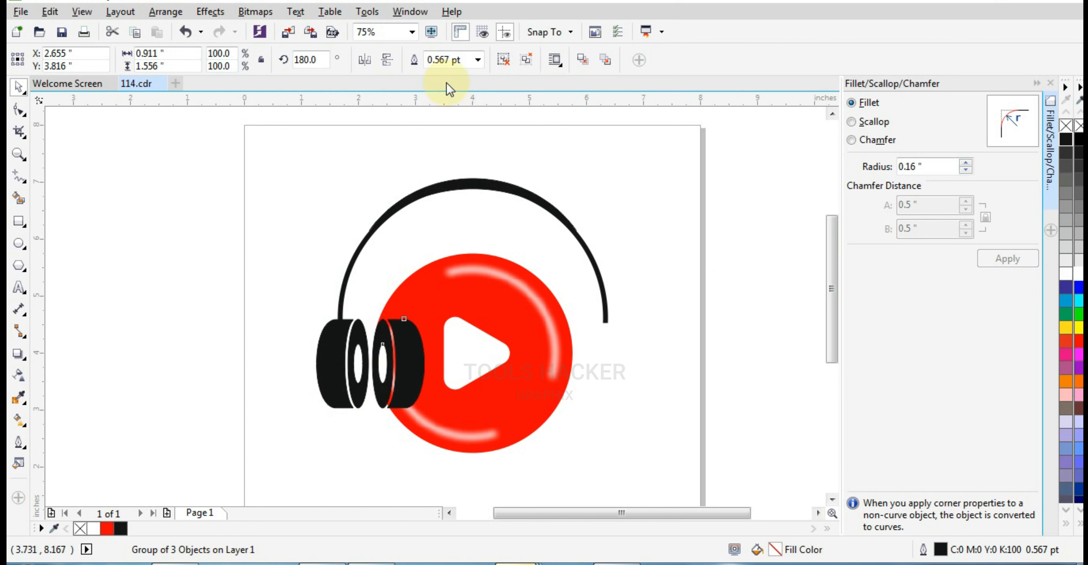
{"action": "key", "text": "Right"}
{"action": "key", "text": "Right"}
{"action": "key", "text": "Right"}
{"action": "key", "text": "Right"}
{"action": "key", "text": "Right"}
{"action": "key", "text": "Right"}
{"action": "key", "text": "Right"}
{"action": "key", "text": "Right"}
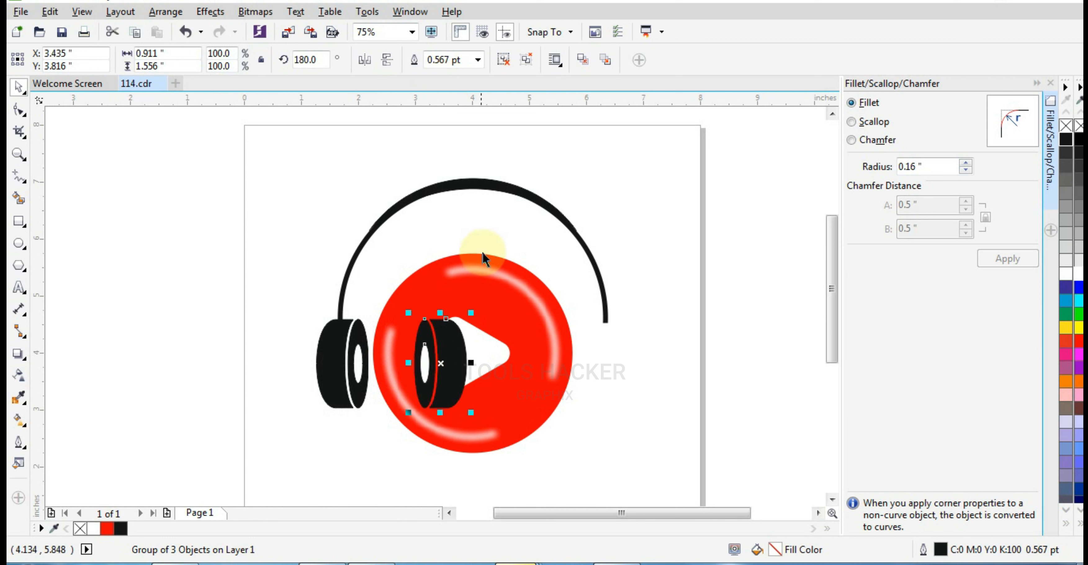
{"action": "left_click_drag", "start_coordinate": [441, 363], "coordinate": [612, 355]}
Nudge the original ear pad outward to about X 1.66 in
{"action": "left_click_drag", "start_coordinate": [385, 416], "coordinate": [386, 414]}
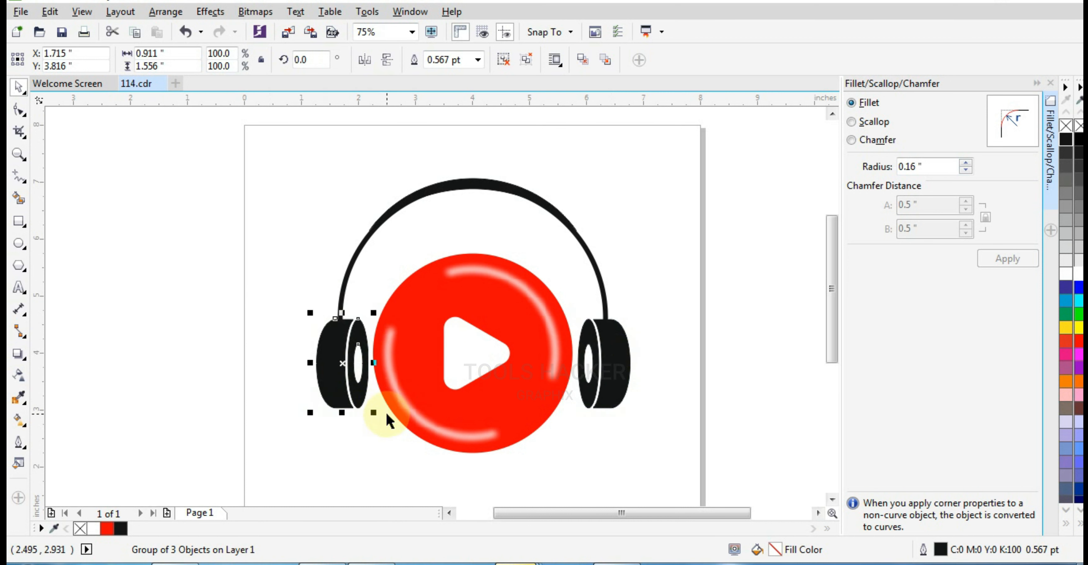
{"action": "key", "text": "Left"}
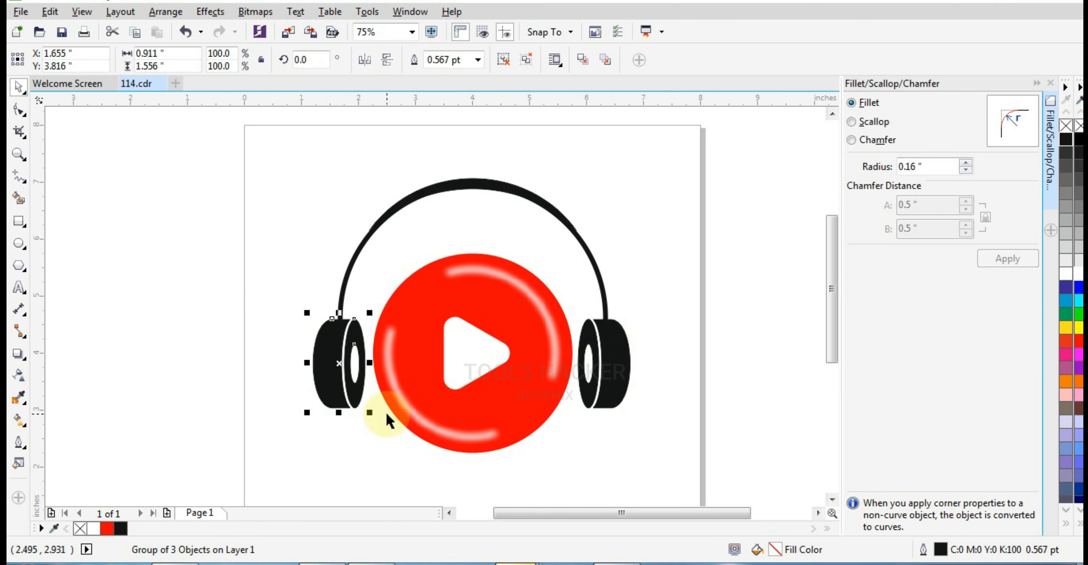
{"action": "left_click", "coordinate": [687, 360]}
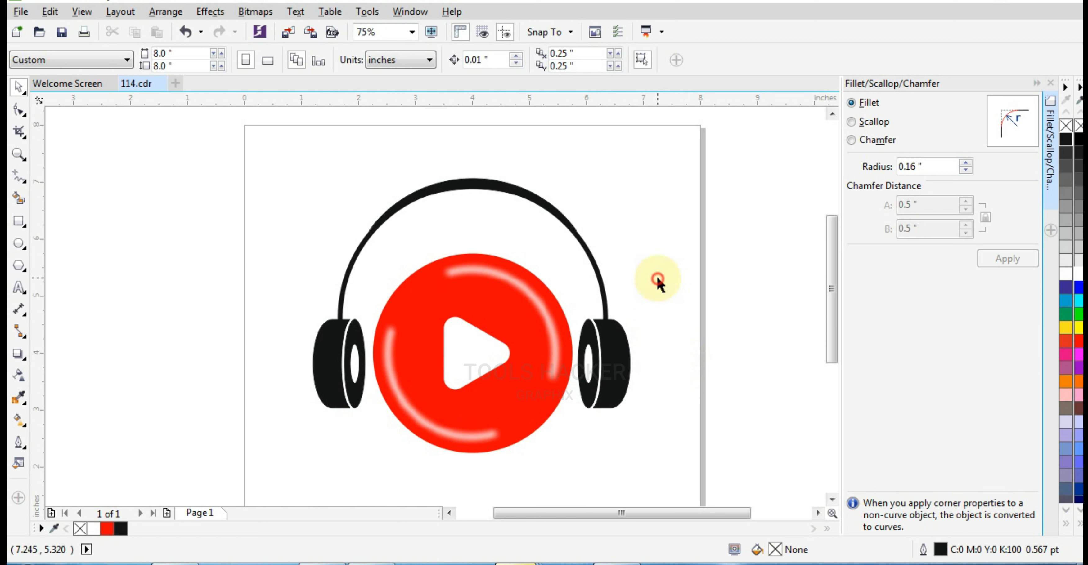
Group the two ear pads, centre them horizontally on the headband arc, and group them with the arc
{"action": "left_click_drag", "start_coordinate": [242, 293], "coordinate": [383, 417]}
{"action": "left_click_drag", "start_coordinate": [691, 266], "coordinate": [545, 463]}
{"action": "key", "text": "ctrl+g"}
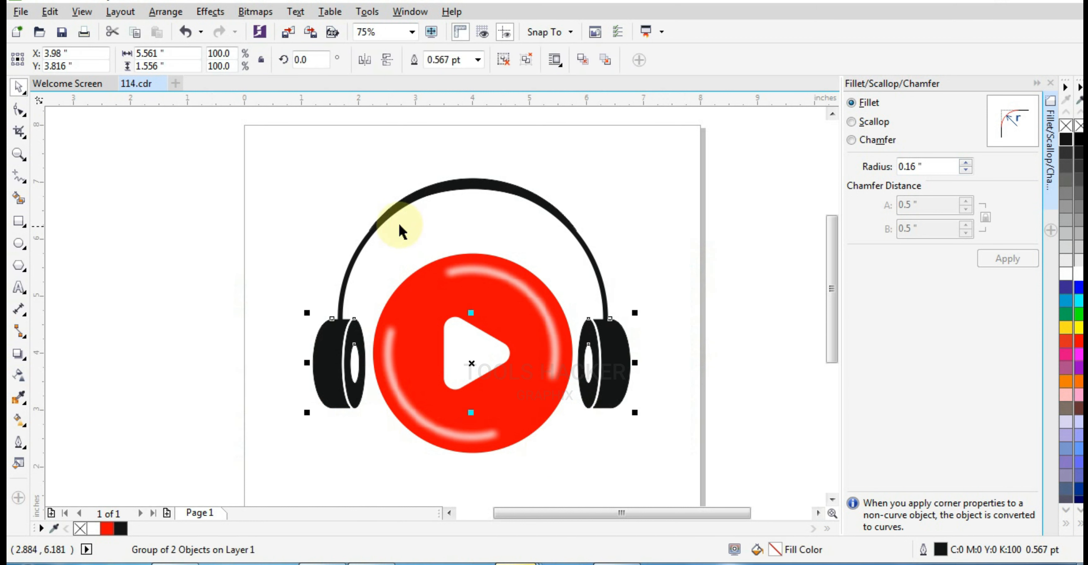
{"action": "left_click", "coordinate": [377, 218], "text": "shift"}
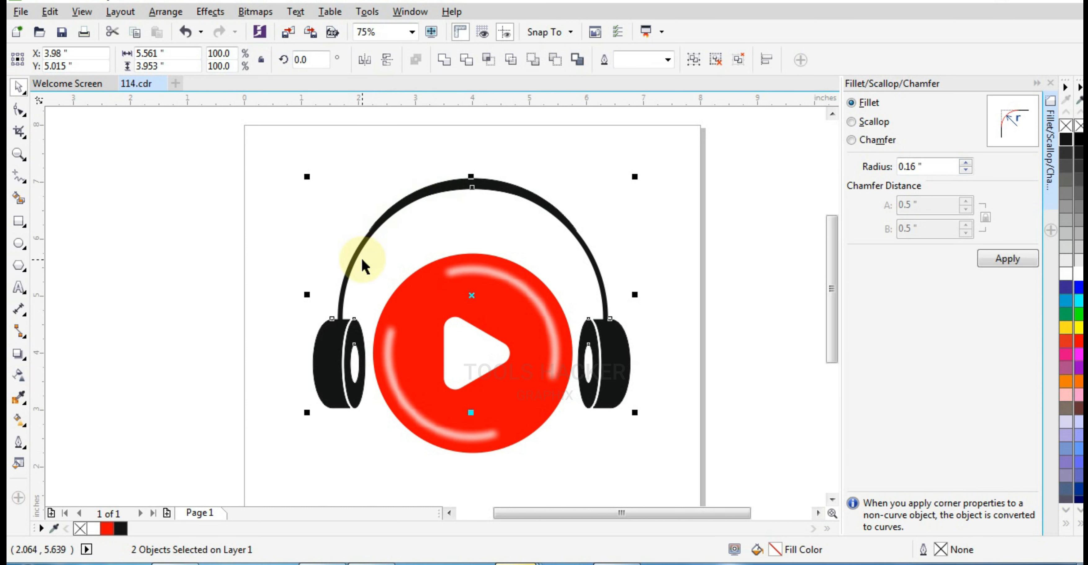
{"action": "key", "text": "c"}
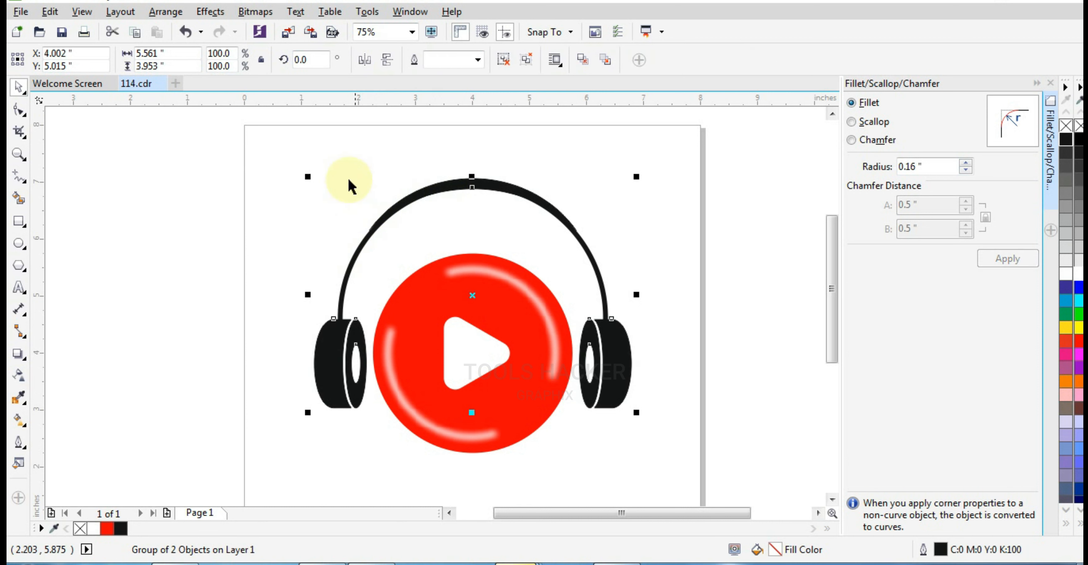
Group the black crescent with the headphones and nudge the whole group down to about Y 4.75 in
{"action": "left_click_drag", "start_coordinate": [274, 134], "coordinate": [655, 247]}
{"action": "left_click", "coordinate": [608, 330], "text": "shift"}
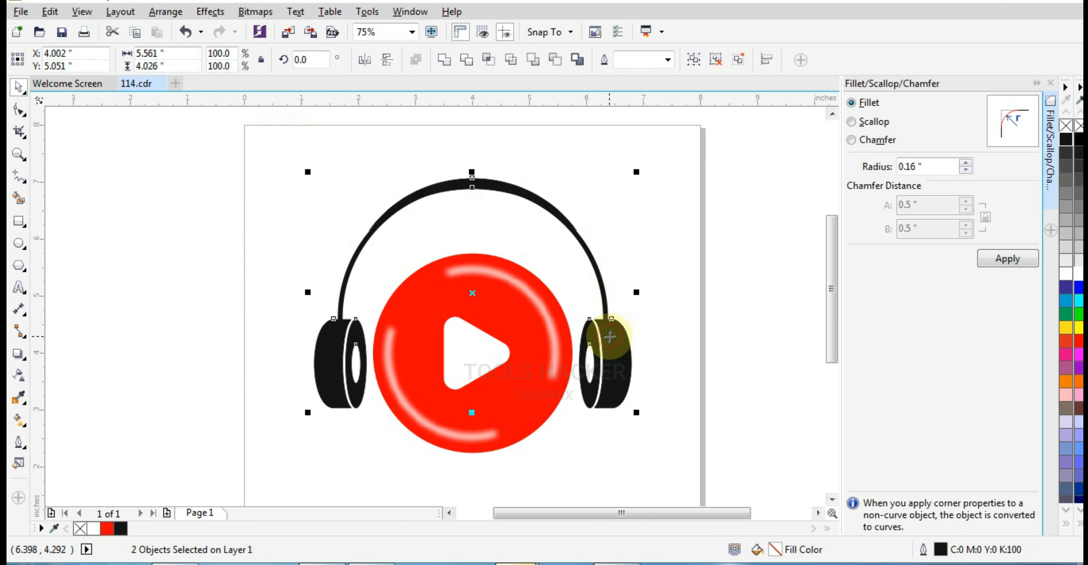
{"action": "left_click", "coordinate": [672, 328]}
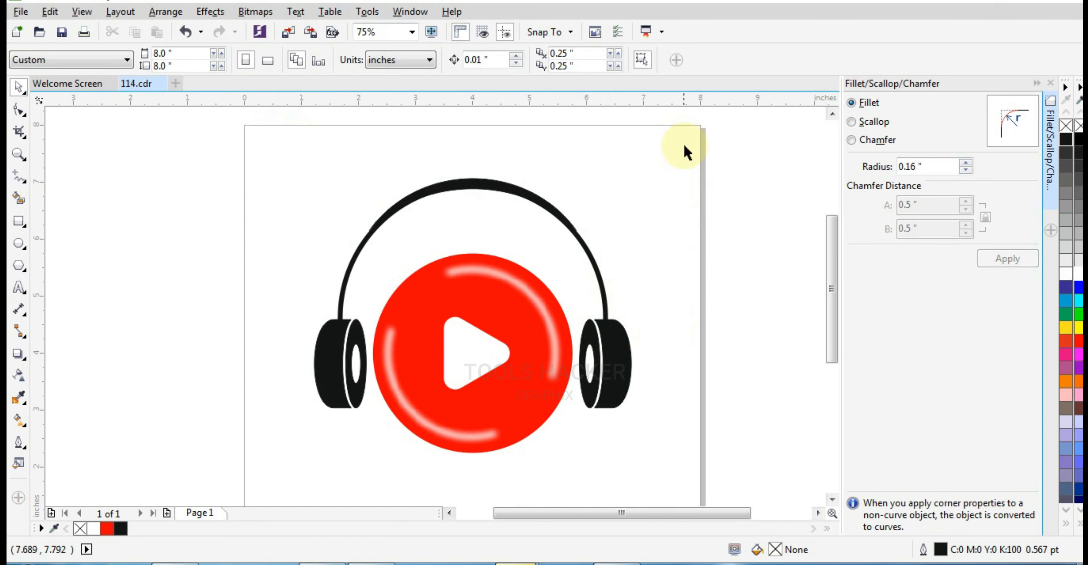
{"action": "scroll", "coordinate": [686, 179], "scroll_direction": "down", "scroll_amount": 1}
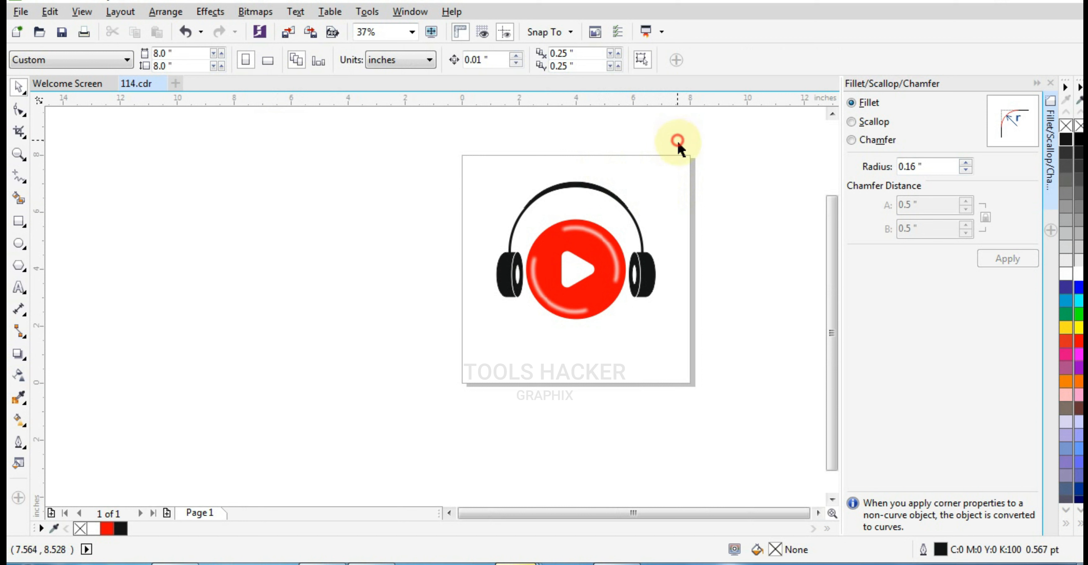
{"action": "left_click_drag", "start_coordinate": [462, 153], "coordinate": [703, 326]}
{"action": "left_click_drag", "start_coordinate": [519, 359], "coordinate": [630, 215]}
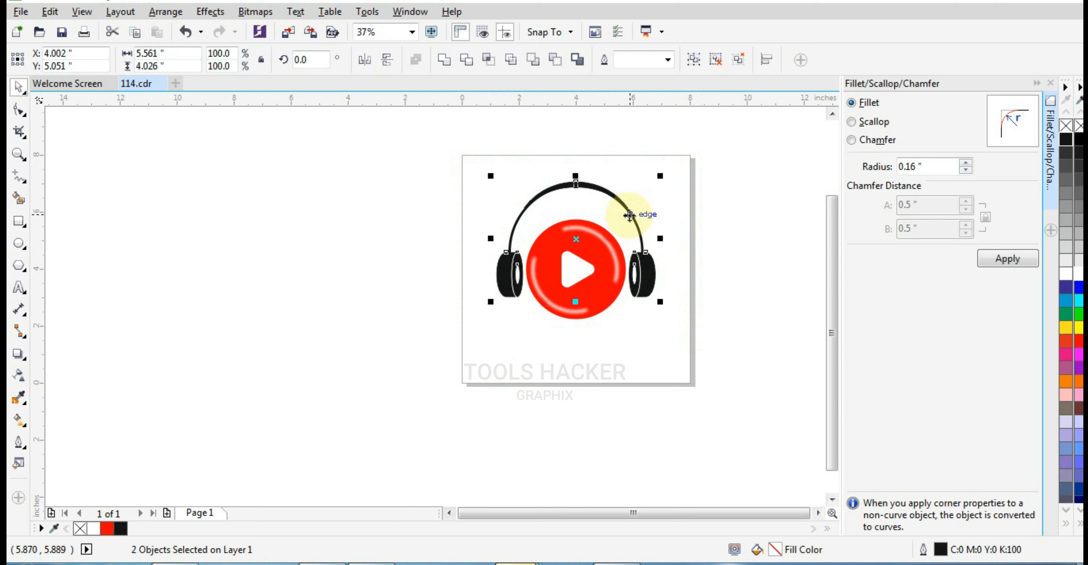
{"action": "key", "text": "ctrl+g"}
{"action": "key", "text": "Down"}
{"action": "key", "text": "Down"}
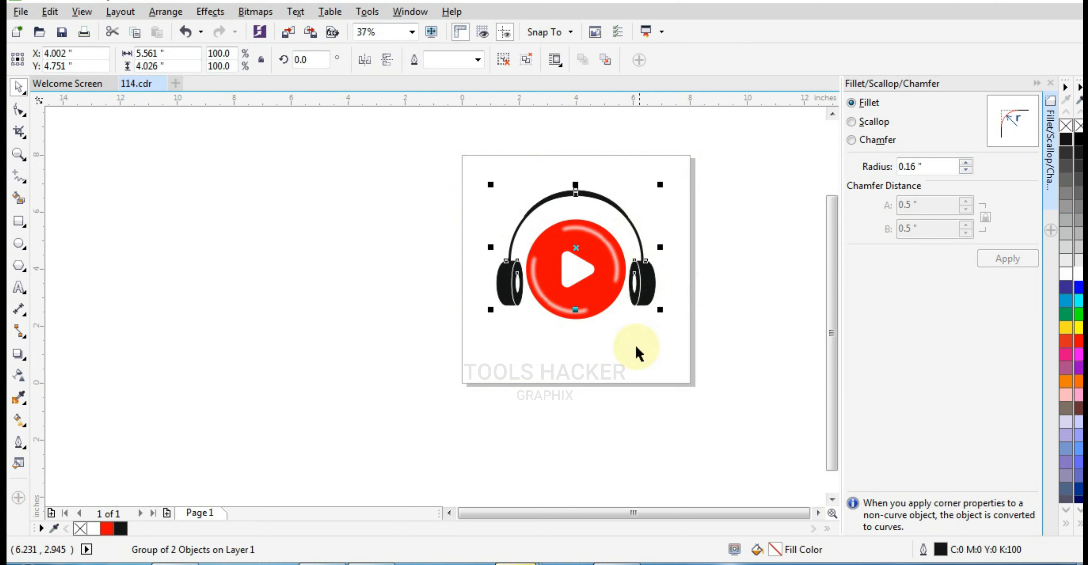
{"action": "left_click", "coordinate": [634, 387]}
Apply a Gaussian Blur with a radius of about 33 pixels to the white highlights bitmap on the red button
{"action": "scroll", "coordinate": [588, 261], "scroll_direction": "up", "scroll_amount": 3}
{"action": "left_click", "coordinate": [595, 214]}
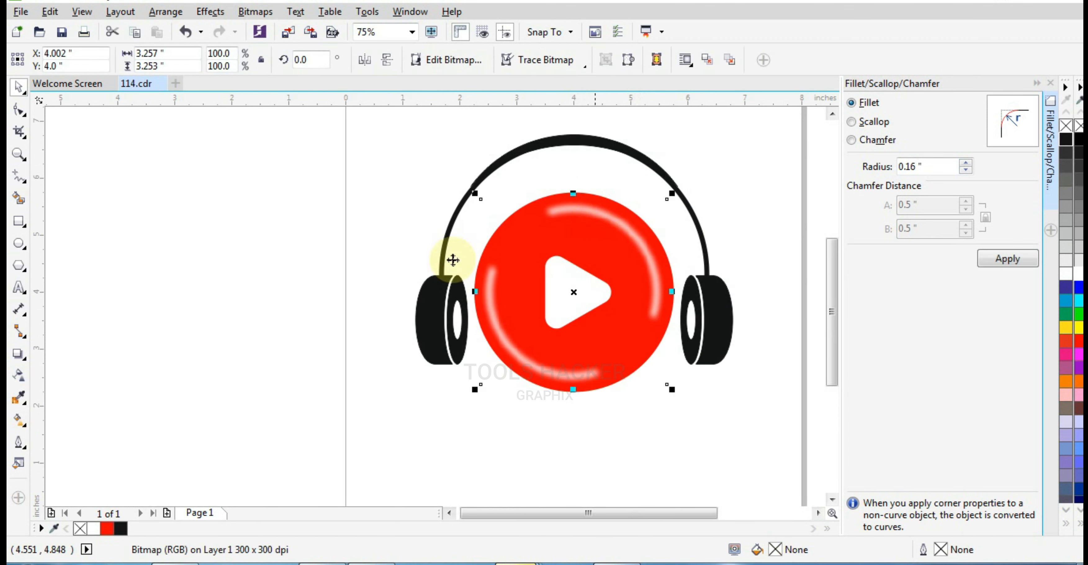
{"action": "left_click", "coordinate": [316, 215]}
{"action": "left_click", "coordinate": [570, 215]}
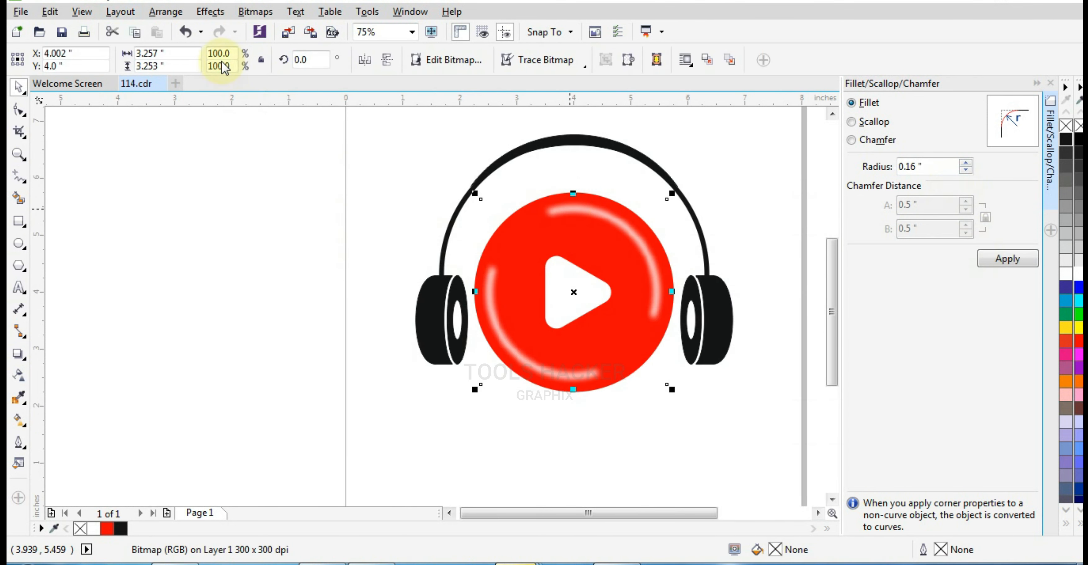
{"action": "left_click", "coordinate": [210, 13]}
{"action": "mouse_move", "coordinate": [254, 12]}
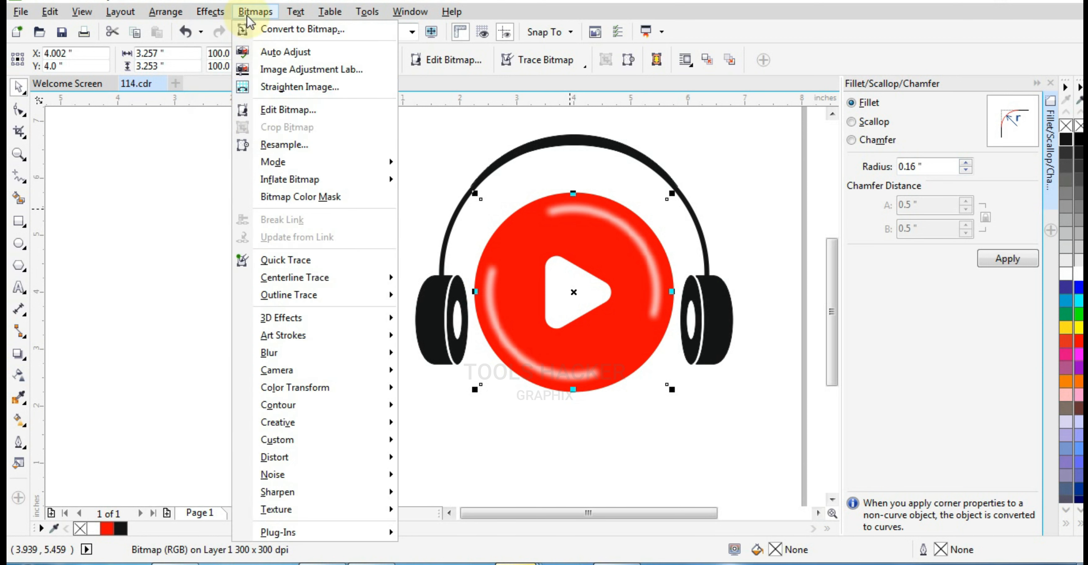
{"action": "mouse_move", "coordinate": [279, 354]}
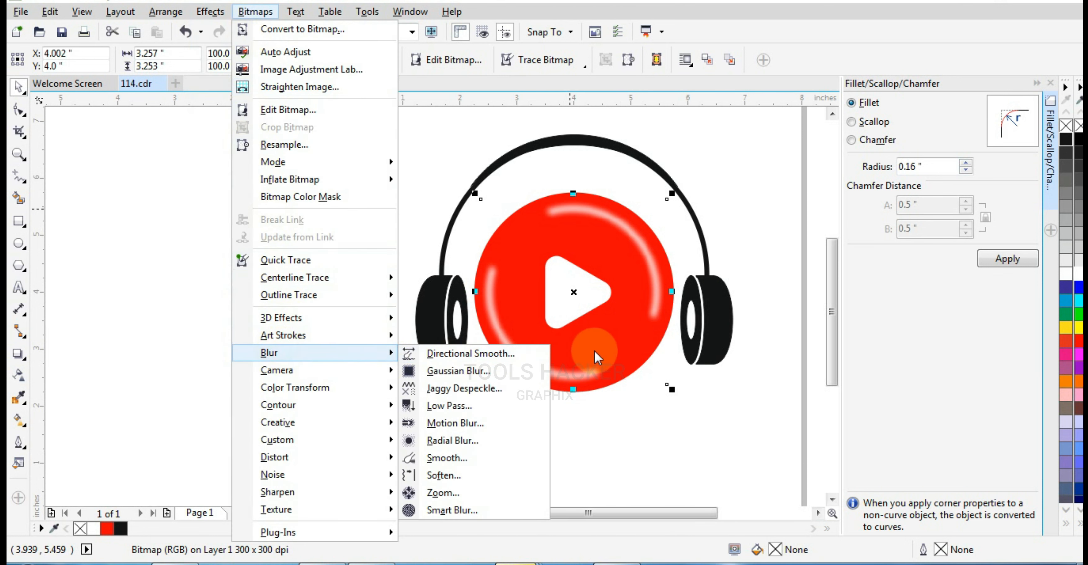
{"action": "left_click", "coordinate": [452, 373]}
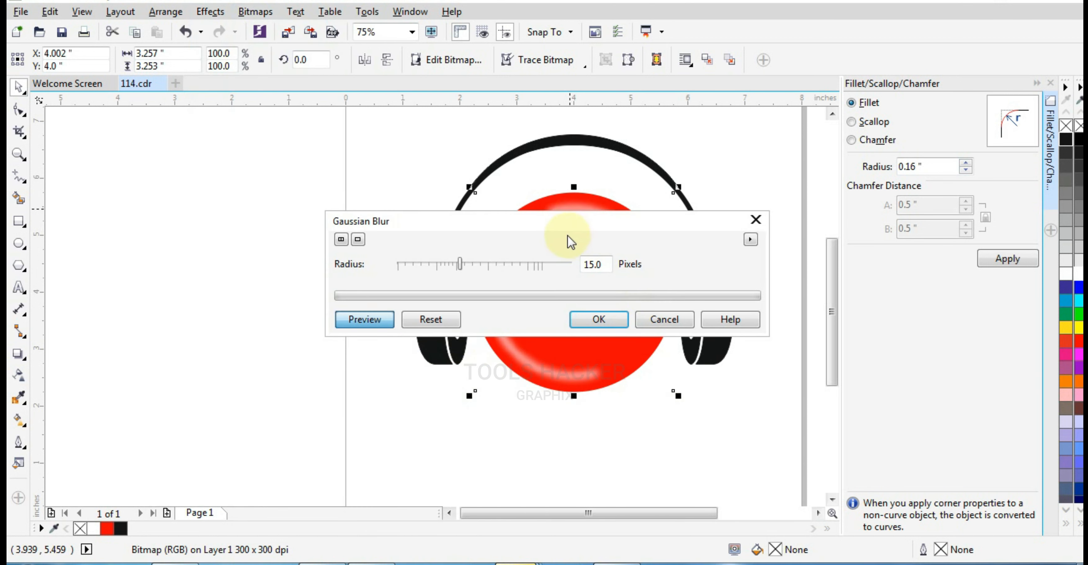
{"action": "left_click_drag", "start_coordinate": [553, 227], "coordinate": [514, 427]}
{"action": "left_click", "coordinate": [419, 464]}
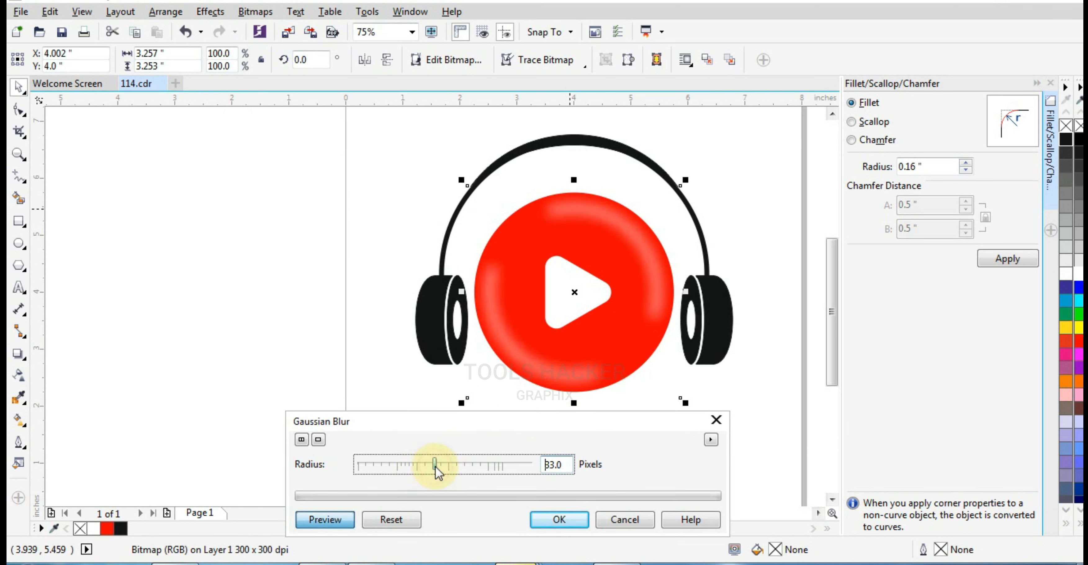
{"action": "left_click_drag", "start_coordinate": [435, 467], "coordinate": [436, 467]}
{"action": "left_click", "coordinate": [544, 524]}
{"action": "left_click", "coordinate": [249, 227]}
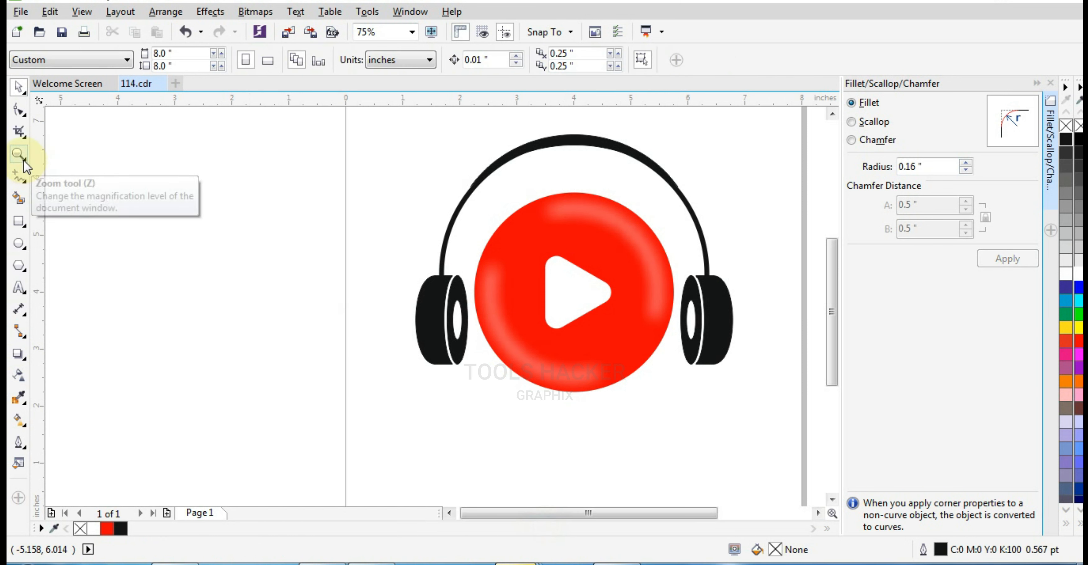
Draw two concentric circles on the empty area beside the page, the outer about 2.61 in wide and the inner about 2.47 in
{"action": "left_click", "coordinate": [20, 223]}
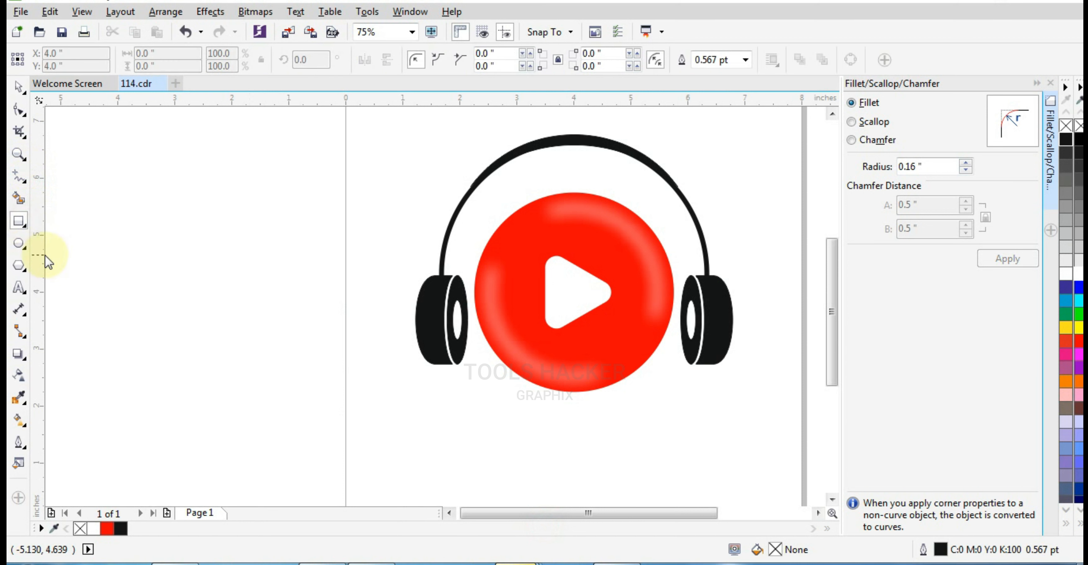
{"action": "left_click", "coordinate": [25, 249]}
{"action": "mouse_move", "coordinate": [259, 260]}
{"action": "left_mouse_down"}
{"action": "mouse_move", "coordinate": [295, 331]}
{"action": "mouse_move", "coordinate": [335, 338]}
{"action": "left_mouse_up"}
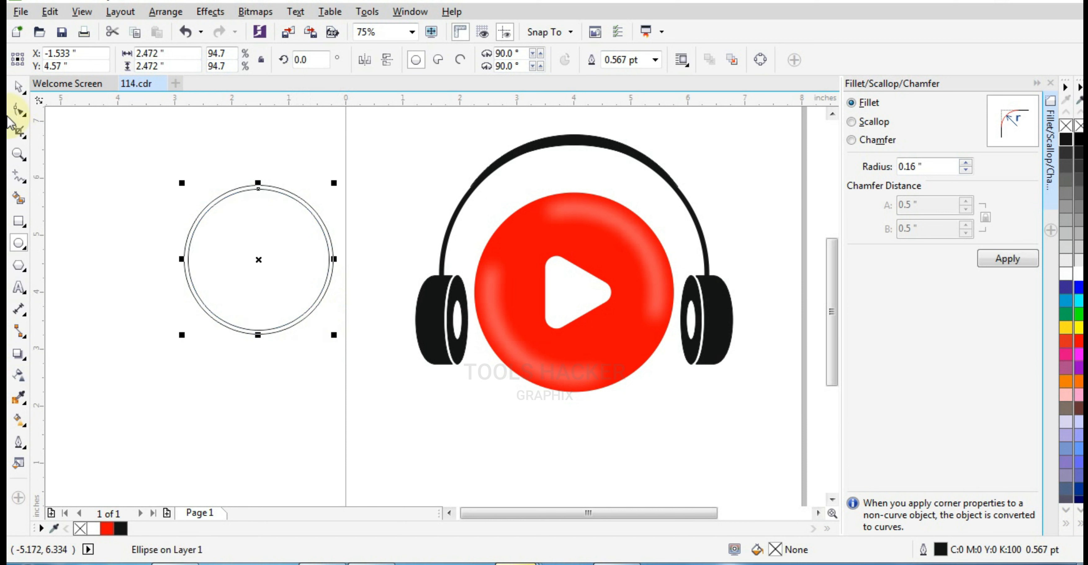
Trim the outer circle with the inner one to form a thin ring and delete the leftover inner circle
{"action": "left_click", "coordinate": [17, 88]}
{"action": "left_click_drag", "start_coordinate": [145, 146], "coordinate": [363, 345]}
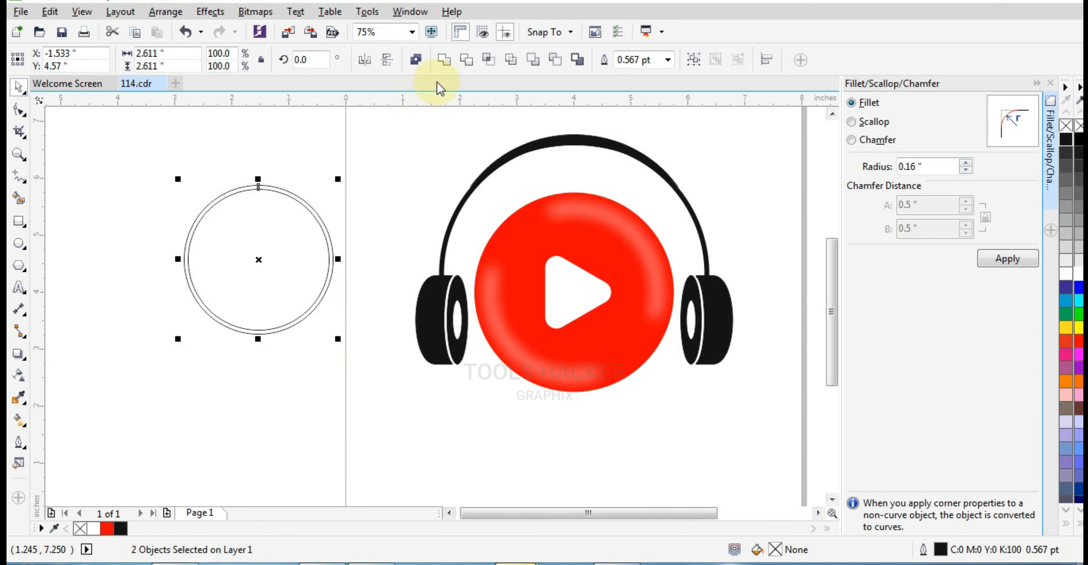
{"action": "left_click", "coordinate": [448, 63]}
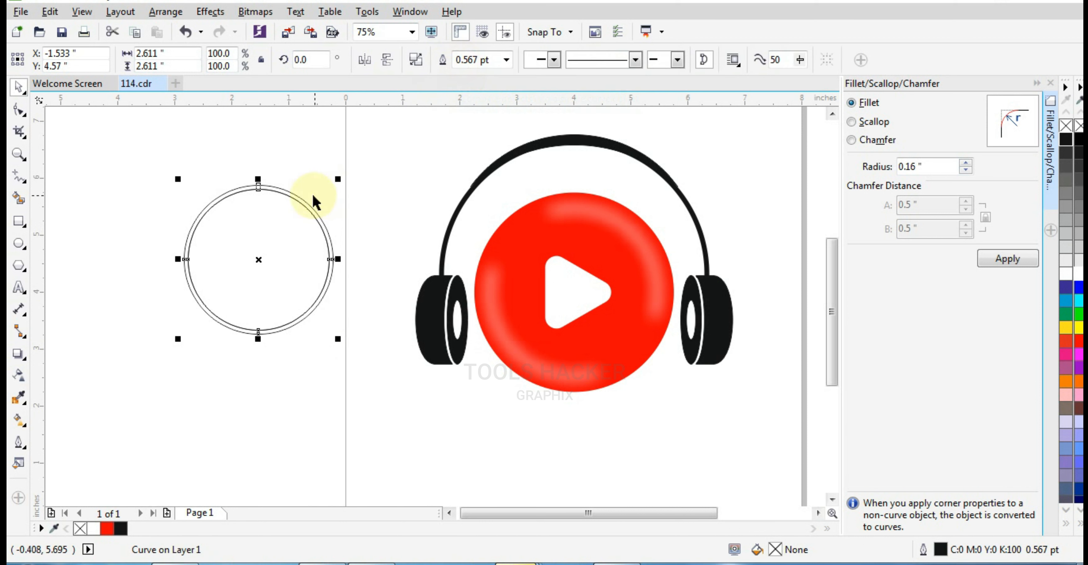
{"action": "left_click_drag", "start_coordinate": [267, 242], "coordinate": [238, 315]}
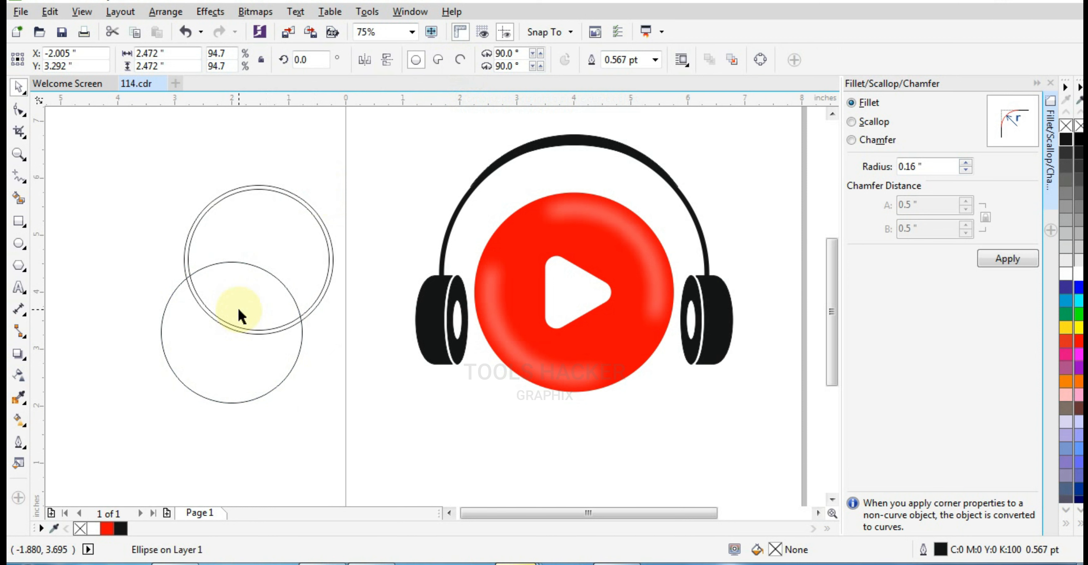
{"action": "key", "text": "Delete"}
Fill the thin ring with white
{"action": "left_click_drag", "start_coordinate": [104, 167], "coordinate": [353, 358]}
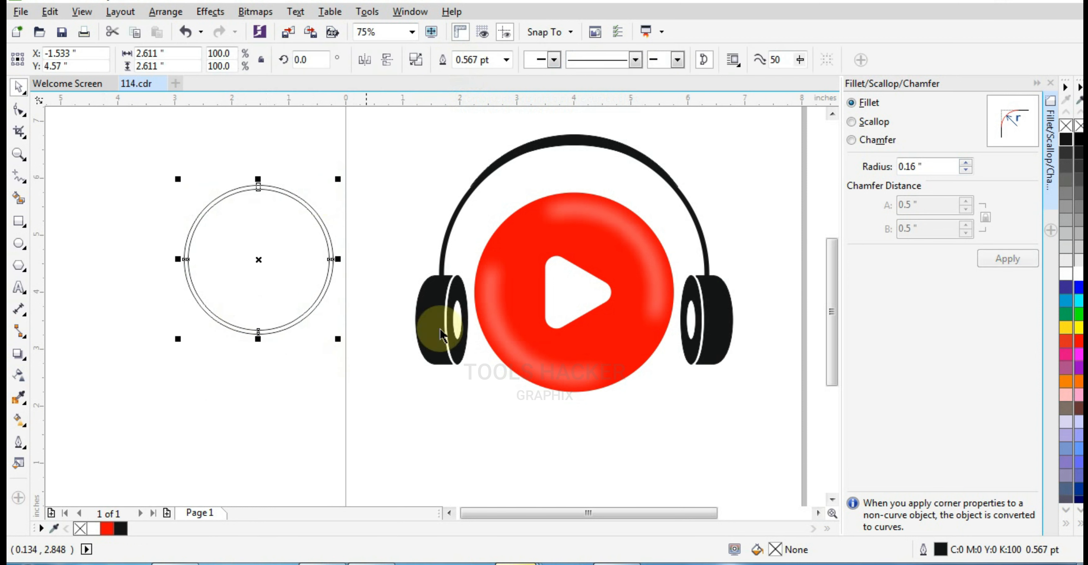
{"action": "left_click", "coordinate": [1077, 276]}
{"action": "left_click", "coordinate": [339, 391]}
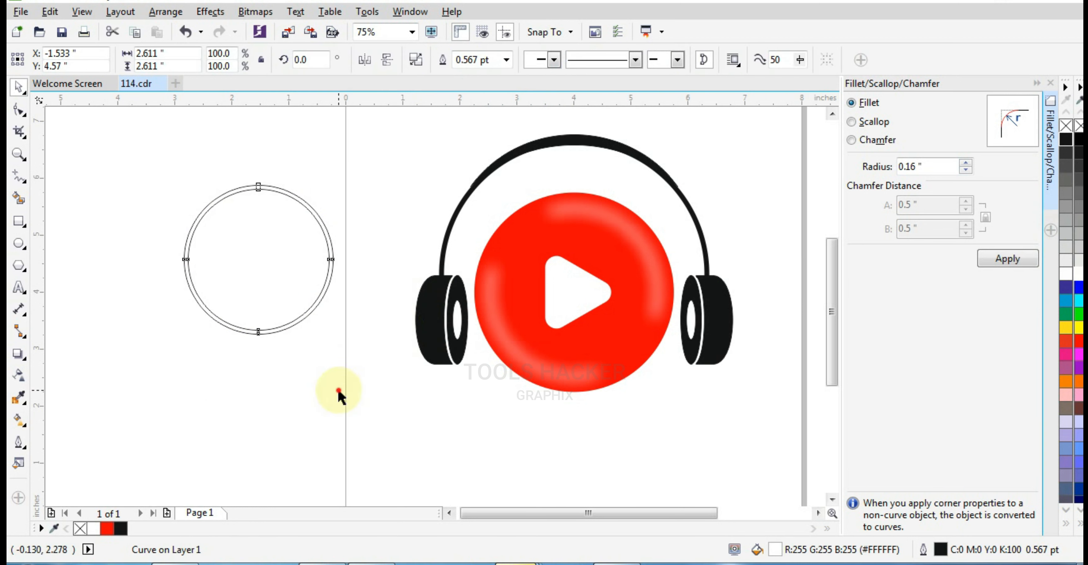
Draw a rectangle about 1.76 in wide and 3.75 in tall over the ring and centre it on the ring both ways
{"action": "left_click", "coordinate": [16, 223]}
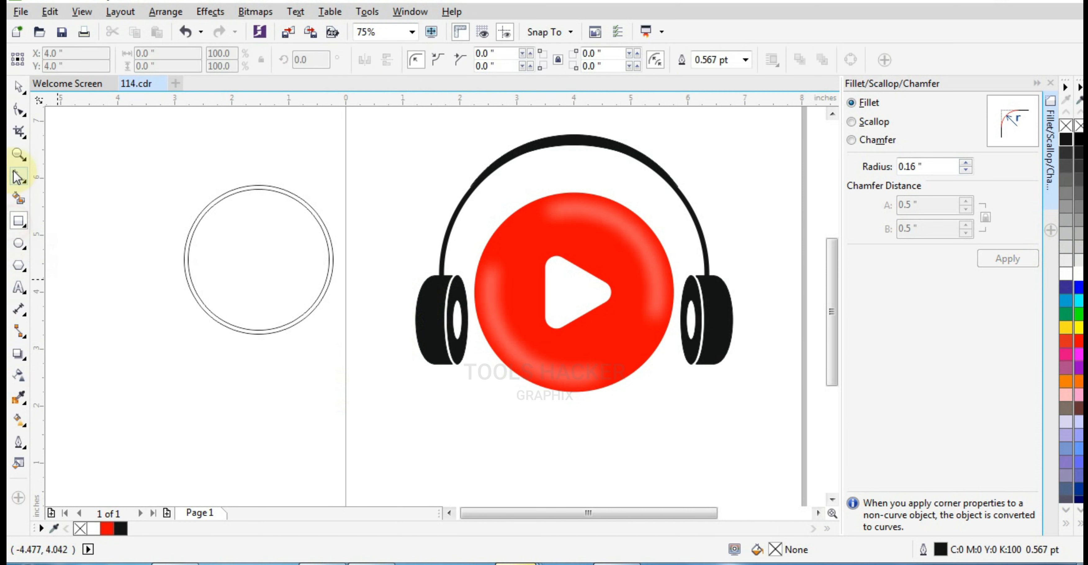
{"action": "left_click", "coordinate": [15, 158]}
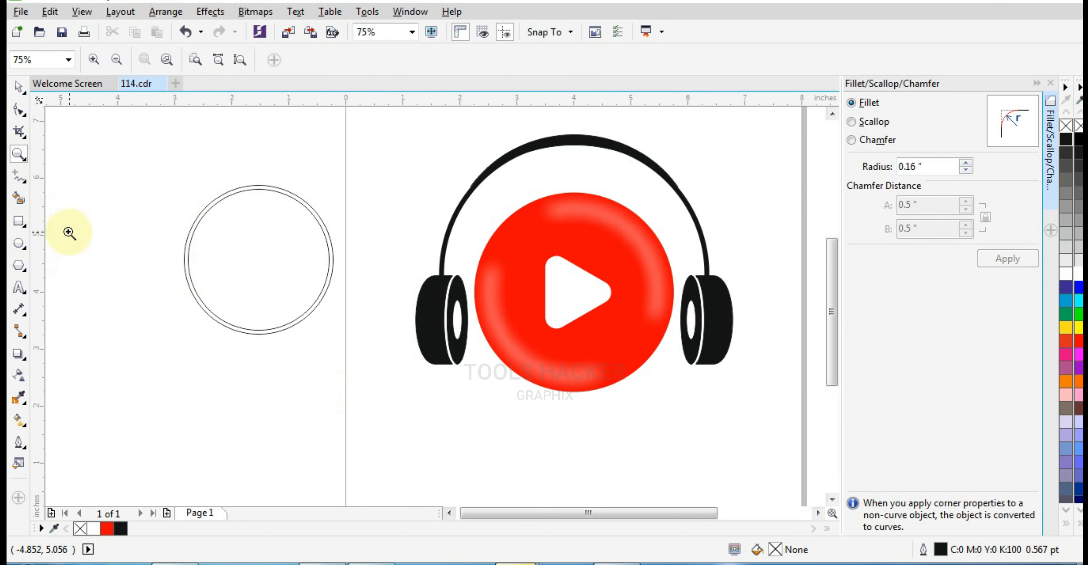
{"action": "left_click", "coordinate": [18, 181]}
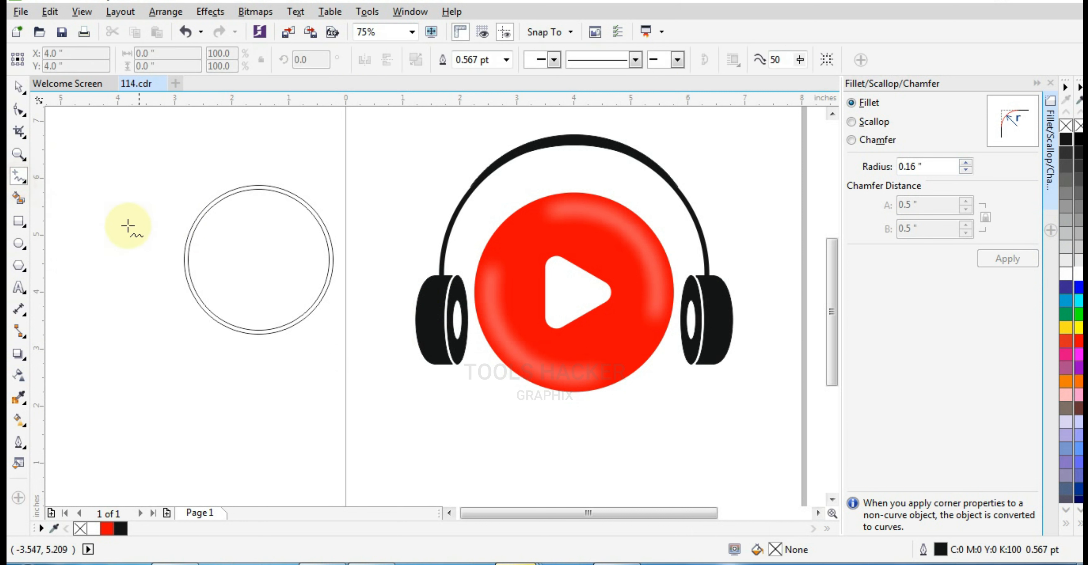
{"action": "left_click", "coordinate": [16, 226]}
{"action": "left_click_drag", "start_coordinate": [219, 161], "coordinate": [320, 374]}
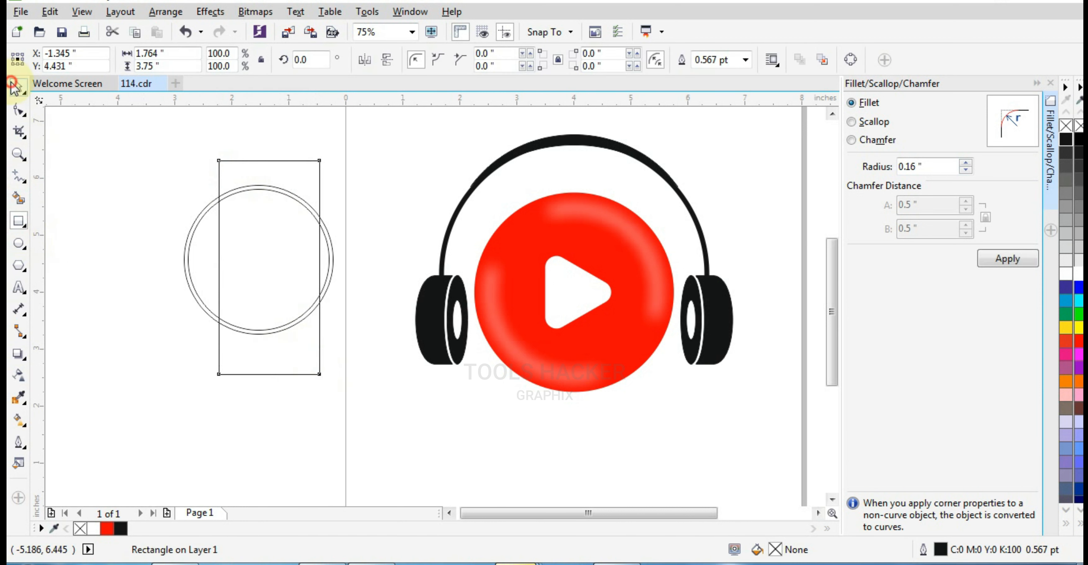
{"action": "left_click", "coordinate": [13, 84]}
{"action": "left_click", "coordinate": [197, 224], "text": "shift"}
{"action": "key", "text": "c"}
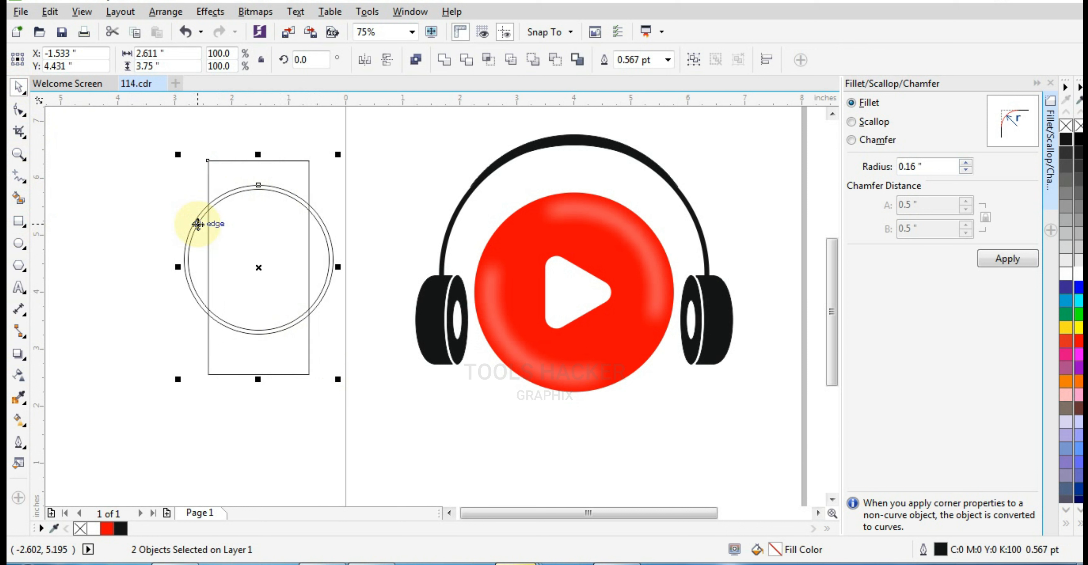
{"action": "key", "text": "e"}
Trim the ring with the rectangle into two side arcs and delete the rectangle
{"action": "left_click", "coordinate": [467, 60]}
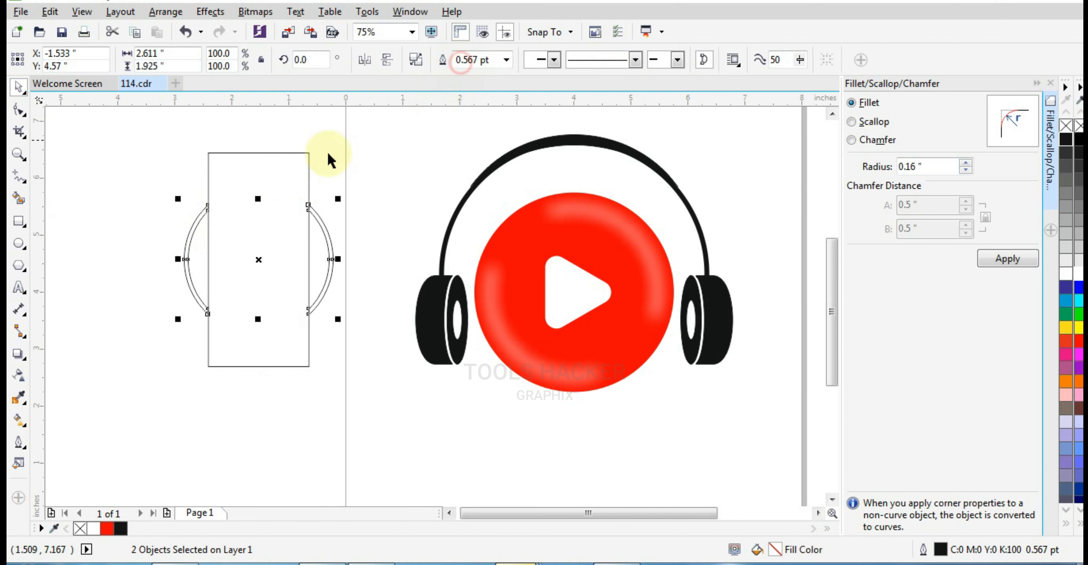
{"action": "left_click", "coordinate": [279, 190]}
{"action": "key", "text": "Delete"}
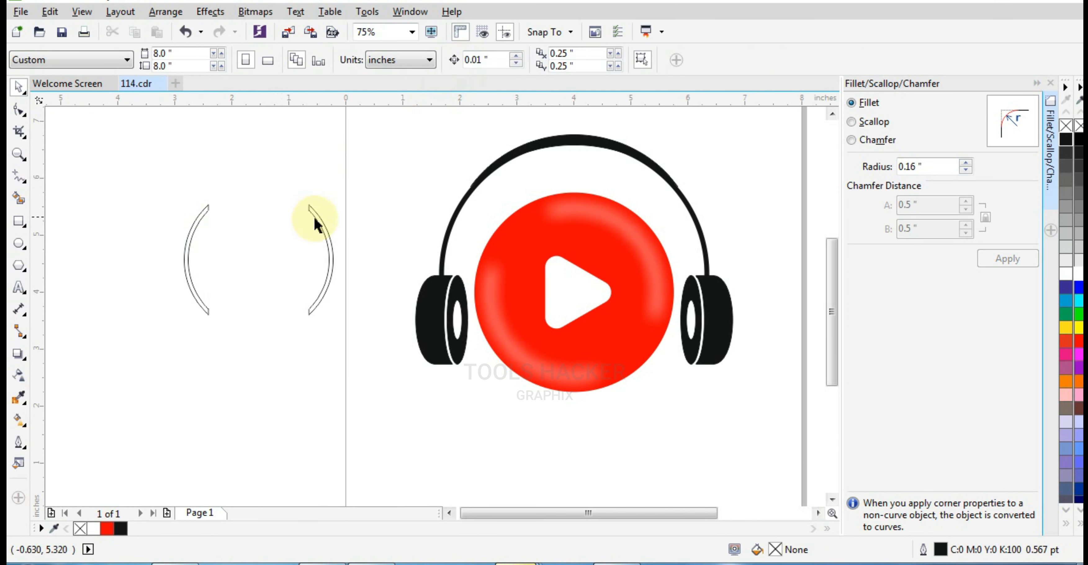
Make two progressively smaller concentric copies of the arc pair, the smallest about 1.56 in wide
{"action": "left_click", "coordinate": [321, 218]}
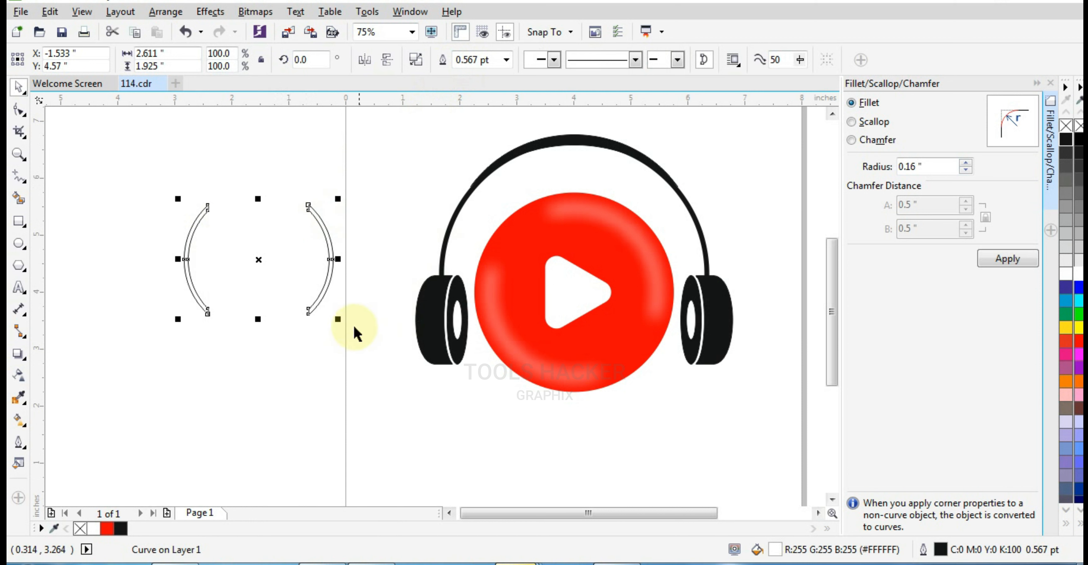
{"action": "left_click_drag", "start_coordinate": [338, 320], "coordinate": [325, 328]}
{"action": "key", "text": "ctrl+r"}
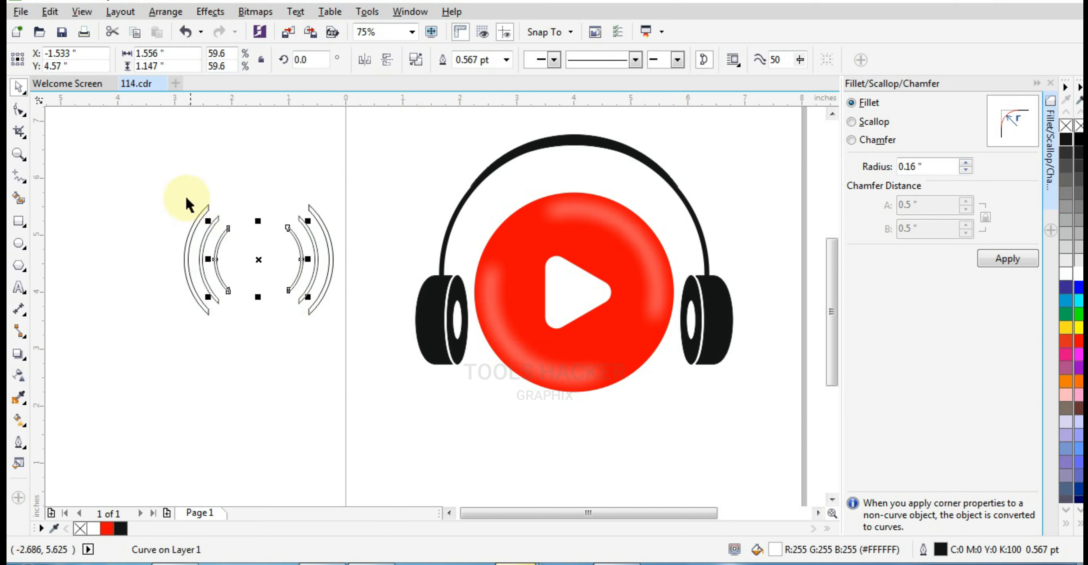
Remove the outline from all the white arcs and group them
{"action": "left_click_drag", "start_coordinate": [146, 186], "coordinate": [382, 356]}
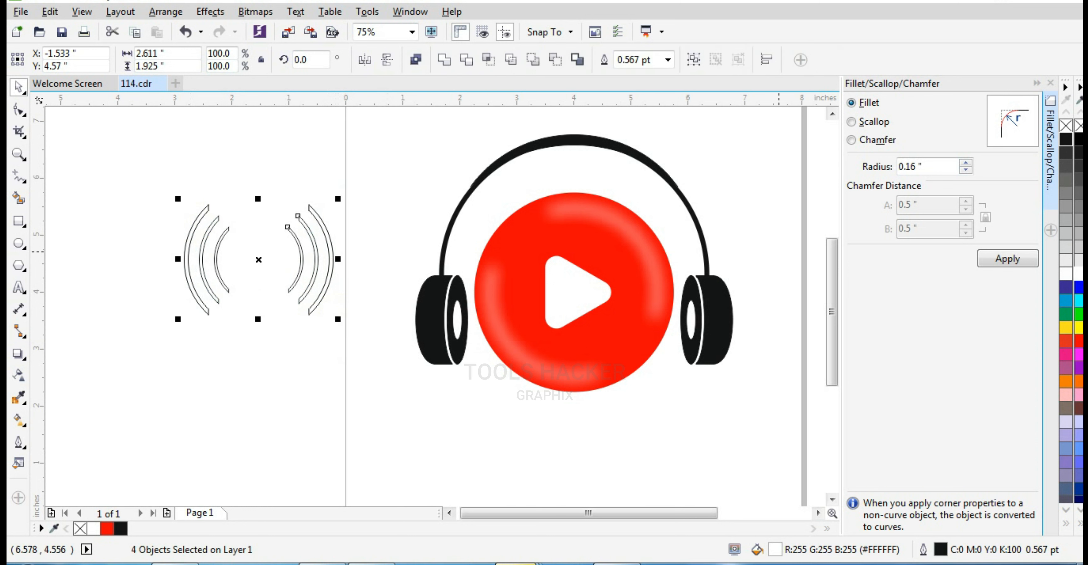
{"action": "right_click", "coordinate": [1065, 126]}
{"action": "key", "text": "ctrl+g"}
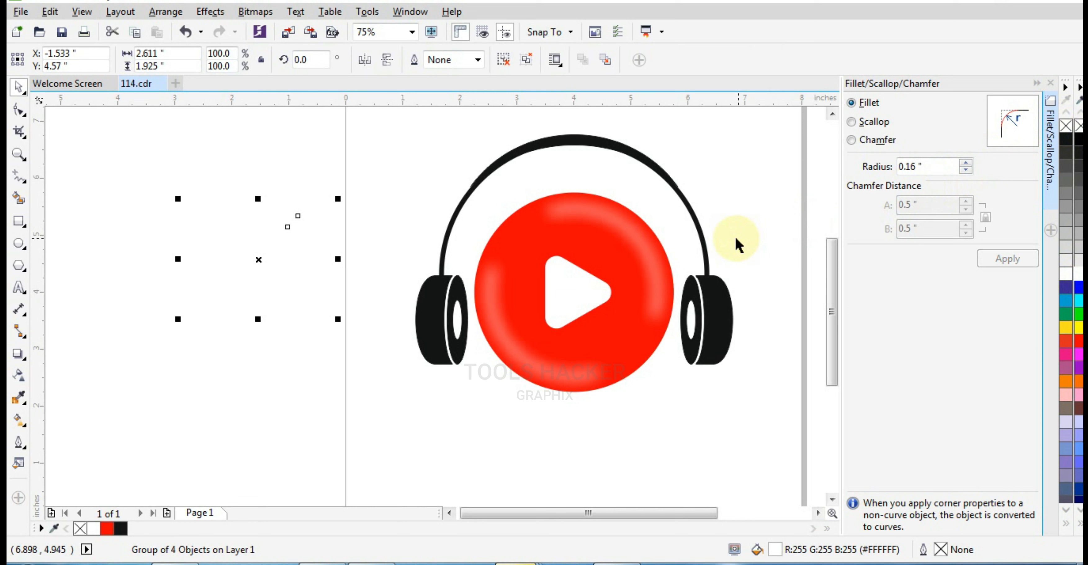
Centre the group of white arcs horizontally and vertically on the red play button
{"action": "left_click", "coordinate": [612, 231], "text": "shift"}
{"action": "key", "text": "c"}
{"action": "key", "text": "e"}
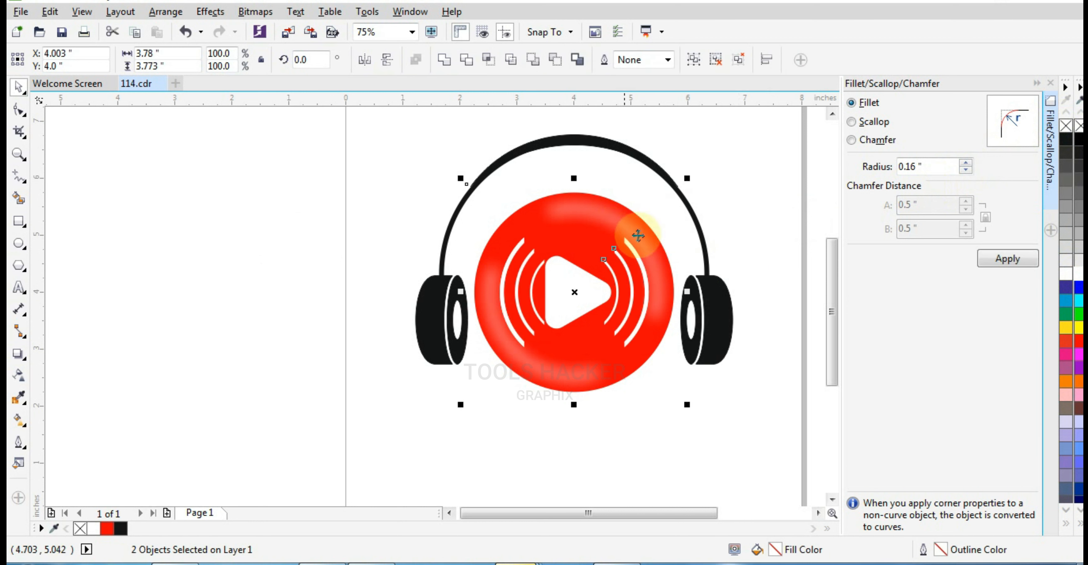
Enlarge the sound-wave arcs from their centre to about 3.04 in wide
{"action": "left_click", "coordinate": [758, 235]}
{"action": "left_click", "coordinate": [652, 339]}
{"action": "left_click_drag", "start_coordinate": [654, 351], "coordinate": [667, 368]}
{"action": "key", "text": "F3"}
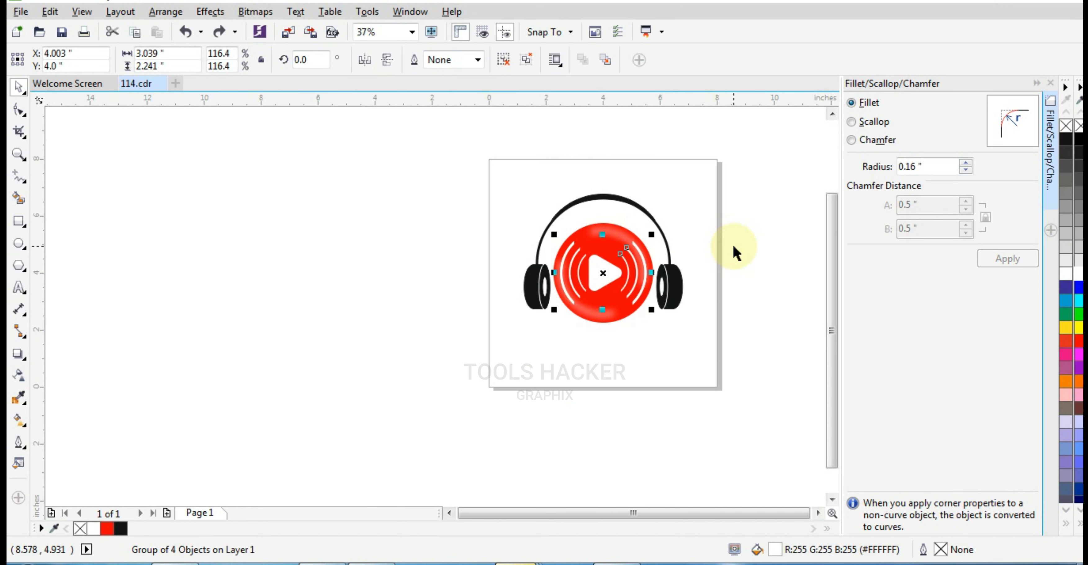
{"action": "left_click", "coordinate": [734, 250]}
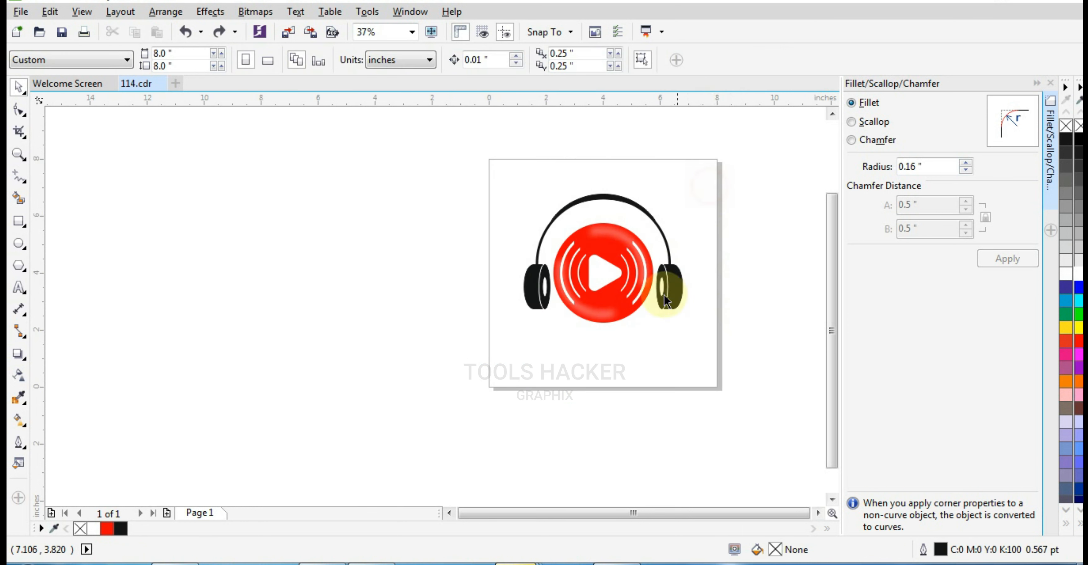
Group the headphones, play button and arcs together and centre the group on the page
{"action": "left_click_drag", "start_coordinate": [408, 171], "coordinate": [717, 351]}
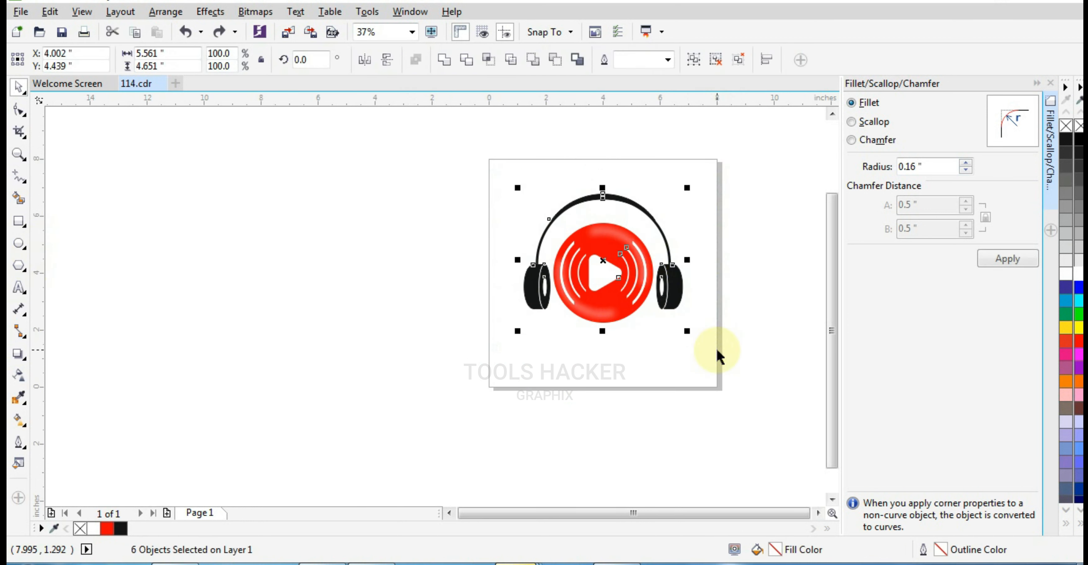
{"action": "key", "text": "ctrl+g"}
{"action": "key", "text": "p"}
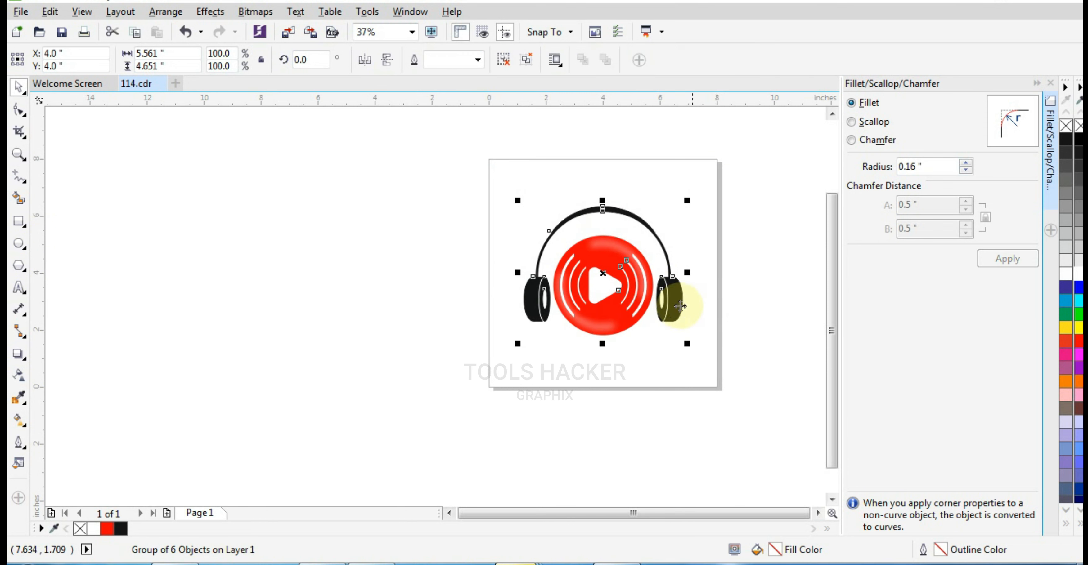
Move the grouped artwork up to about Y 4.36 in
{"action": "left_click", "coordinate": [728, 272]}
{"action": "left_click", "coordinate": [673, 265]}
{"action": "scroll", "coordinate": [624, 308], "scroll_direction": "up", "scroll_amount": 2}
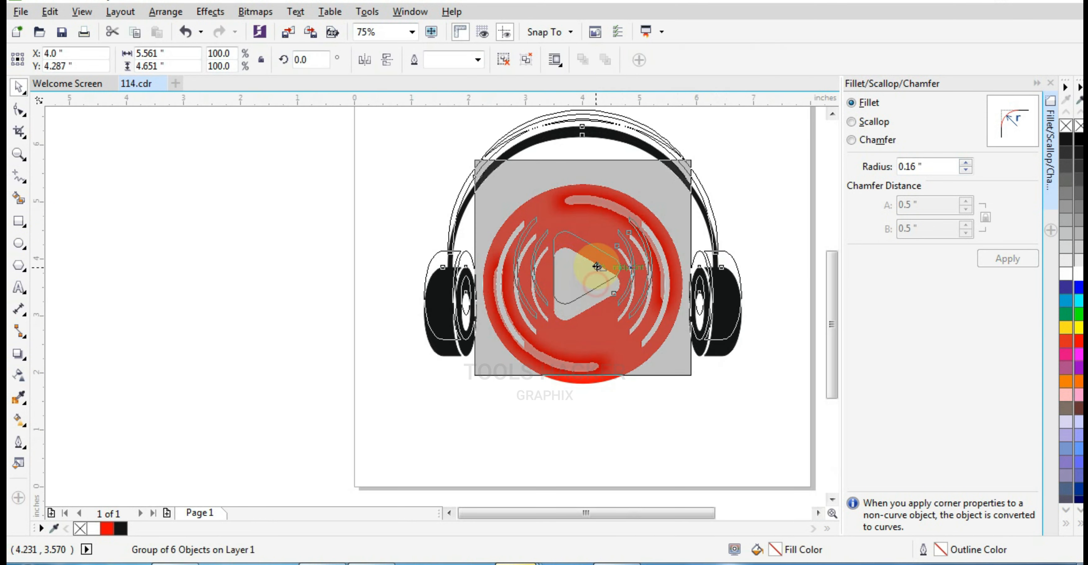
Draw a flat ellipse about 4.47 in wide and 0.61 in tall below the red button and fill it black
{"action": "left_click", "coordinate": [19, 243]}
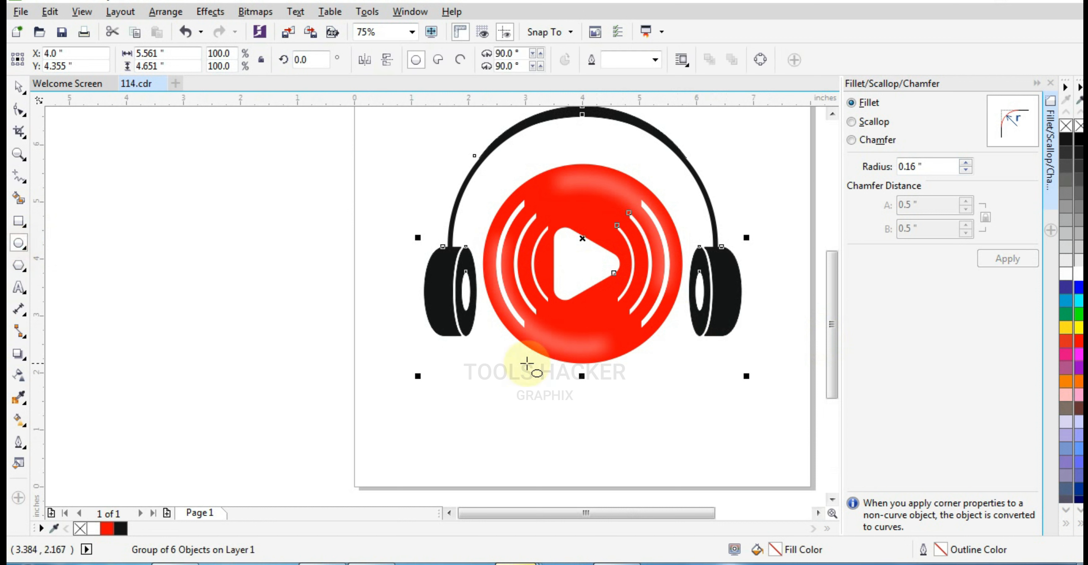
{"action": "left_click_drag", "start_coordinate": [475, 363], "coordinate": [731, 399]}
{"action": "left_click", "coordinate": [1074, 135]}
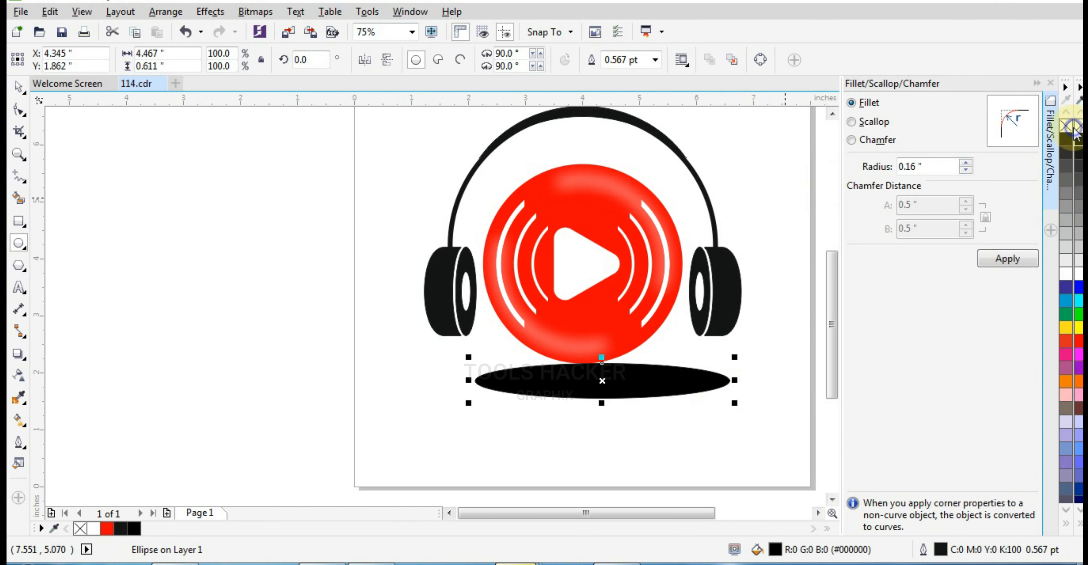
Apply an elliptical fountain transparency to the black ellipse so that it fades outward like a shadow
{"action": "left_click", "coordinate": [20, 376]}
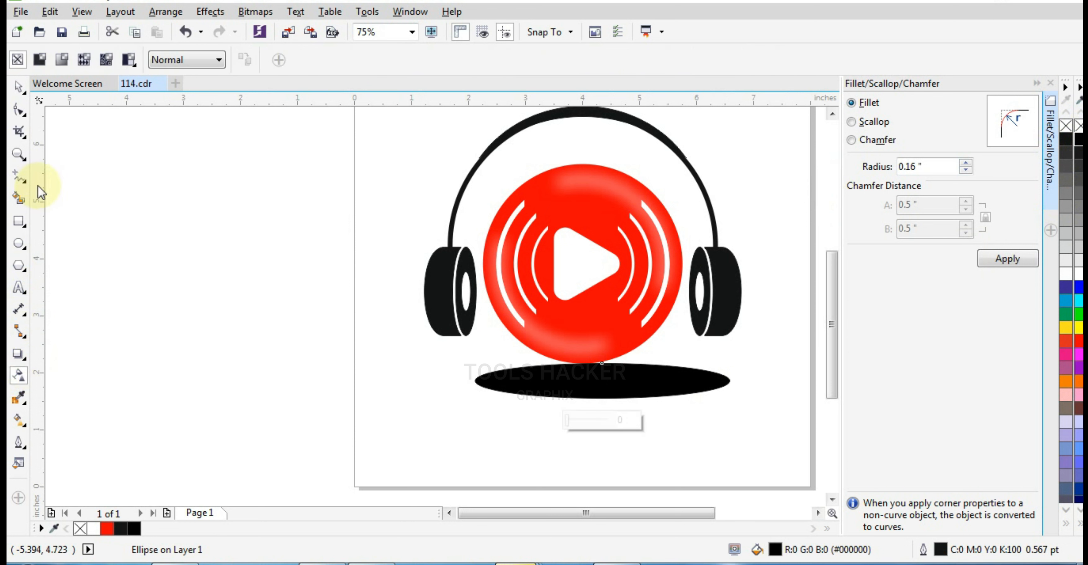
{"action": "left_click", "coordinate": [61, 59]}
{"action": "left_click", "coordinate": [316, 60]}
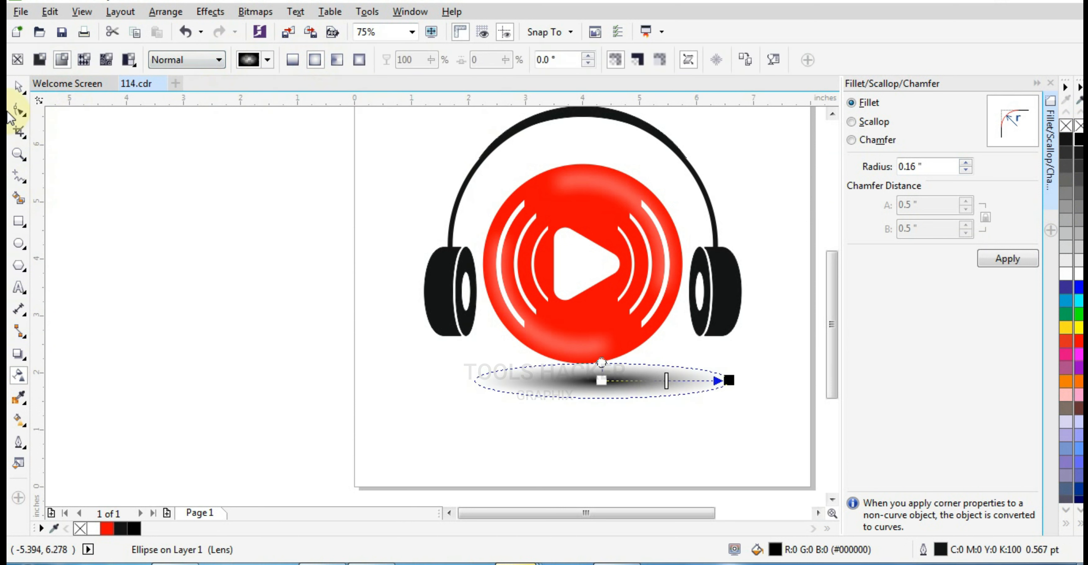
Position the shadow ellipse against the lower edge of the red button at about X 4.0 in, Y 2.03 in
{"action": "left_click", "coordinate": [16, 89]}
{"action": "left_click", "coordinate": [596, 379]}
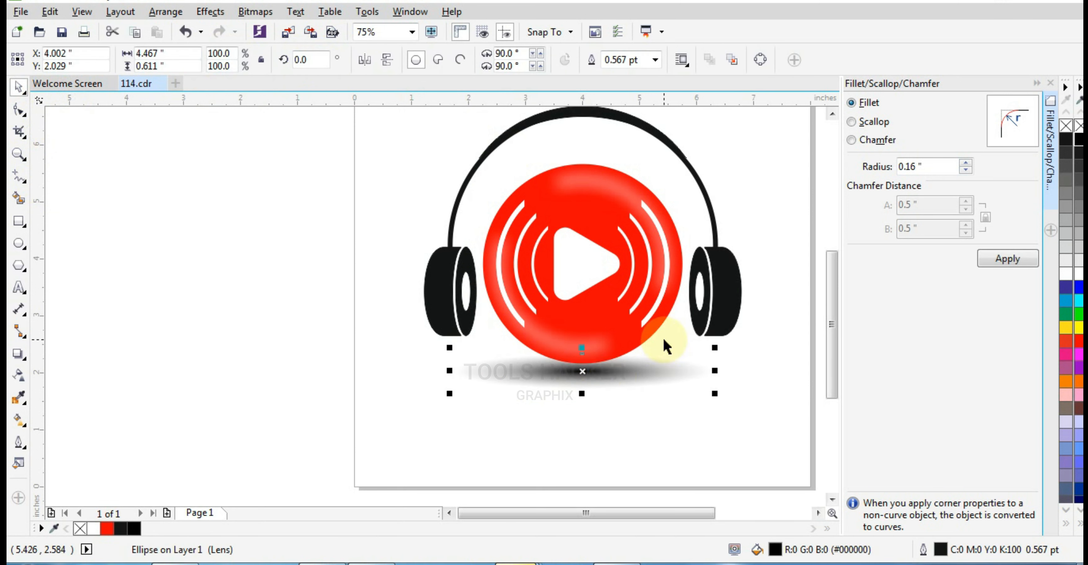
{"action": "key", "text": "Up"}
{"action": "key", "text": "Up"}
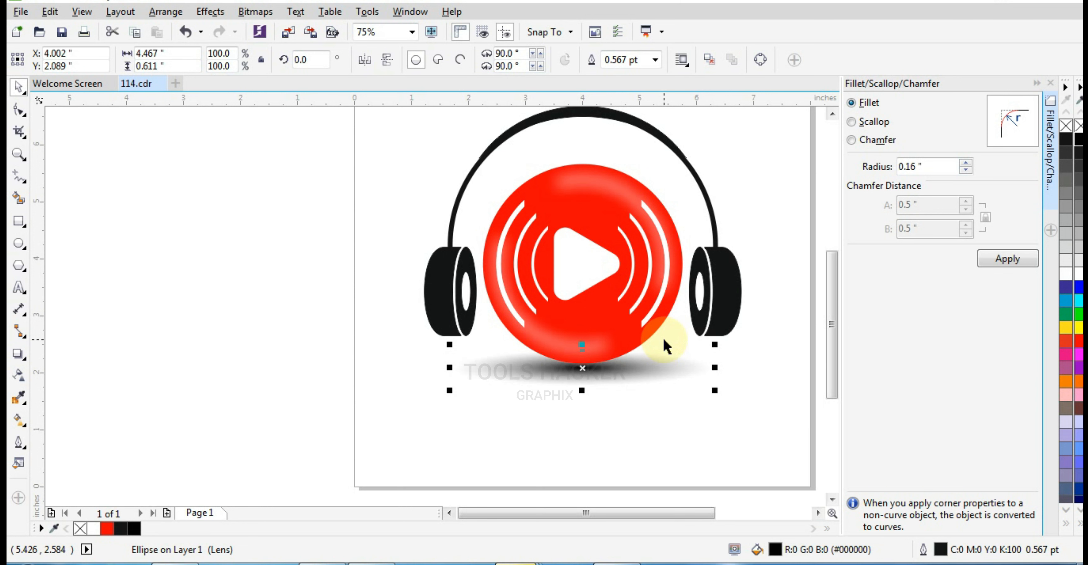
{"action": "scroll", "coordinate": [614, 364], "scroll_direction": "down", "scroll_amount": 1}
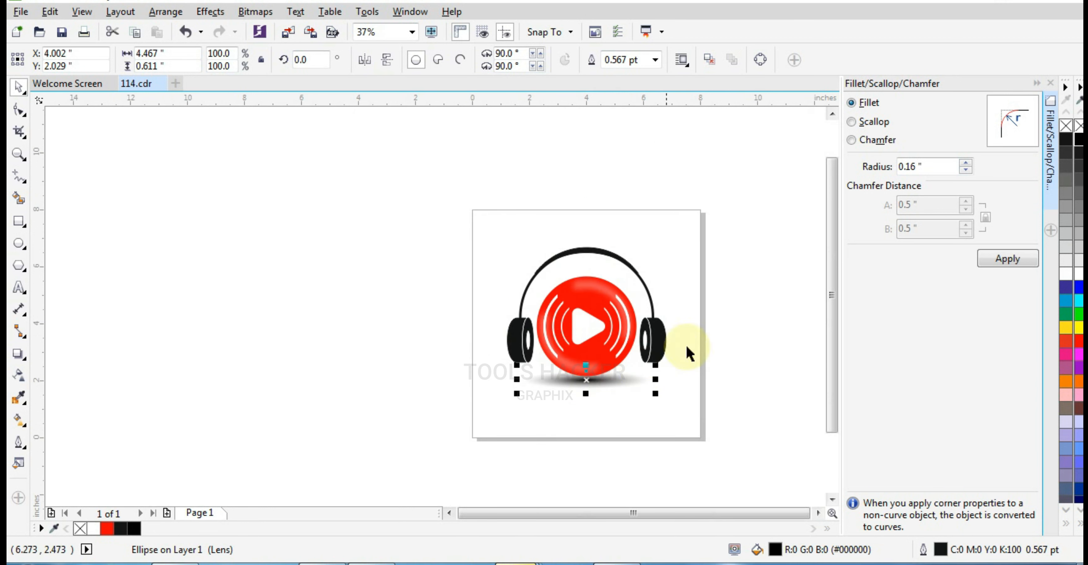
{"action": "left_click", "coordinate": [714, 319]}
Isolate the left ear cup within the grouped artwork and rotate it counterclockwise by about 7.7°
{"action": "left_click", "coordinate": [19, 154]}
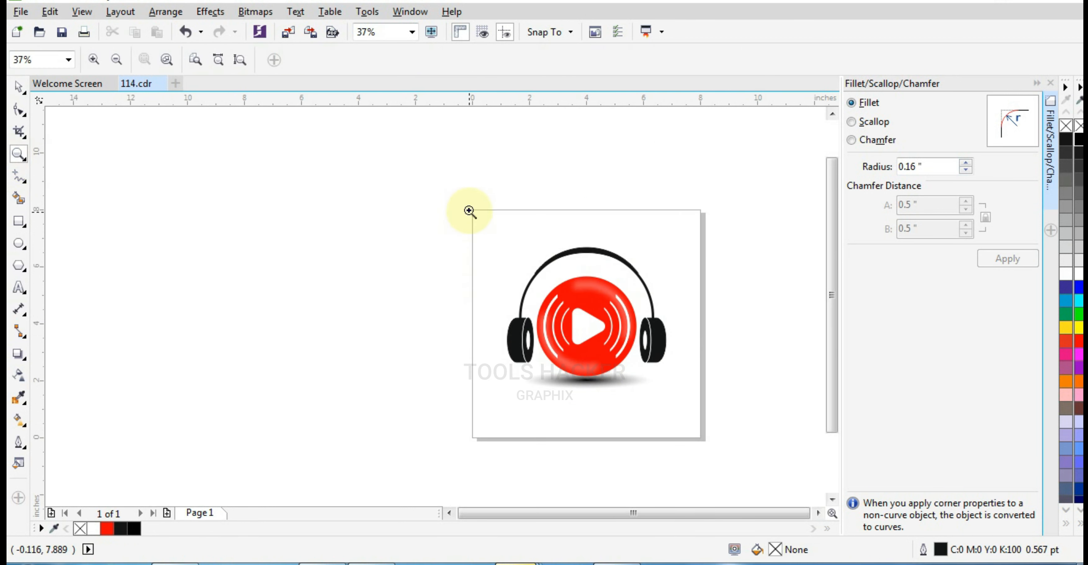
{"action": "left_click_drag", "start_coordinate": [466, 200], "coordinate": [718, 450]}
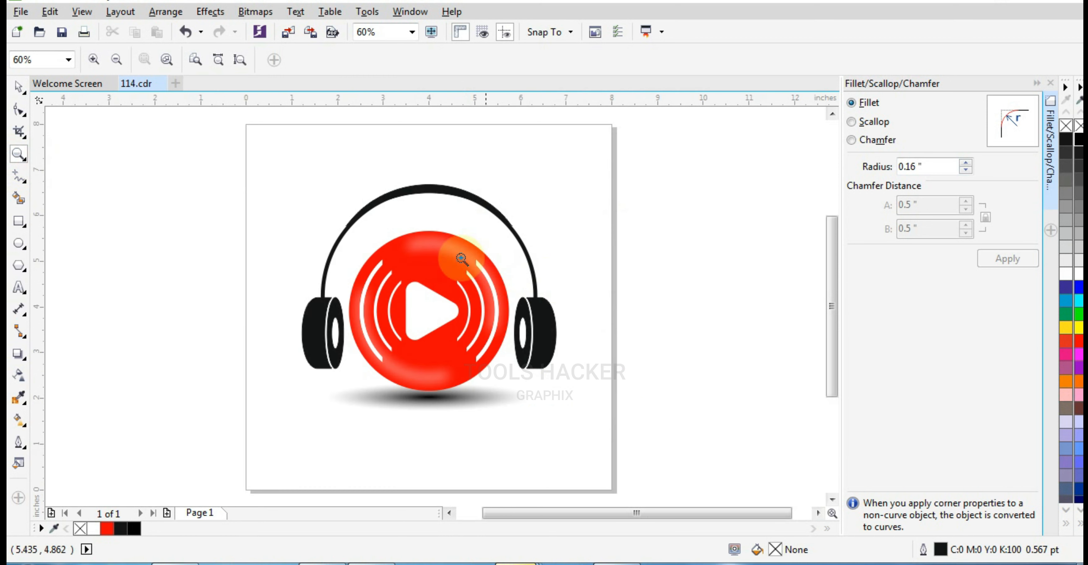
{"action": "left_click", "coordinate": [16, 86]}
{"action": "left_click", "coordinate": [290, 305]}
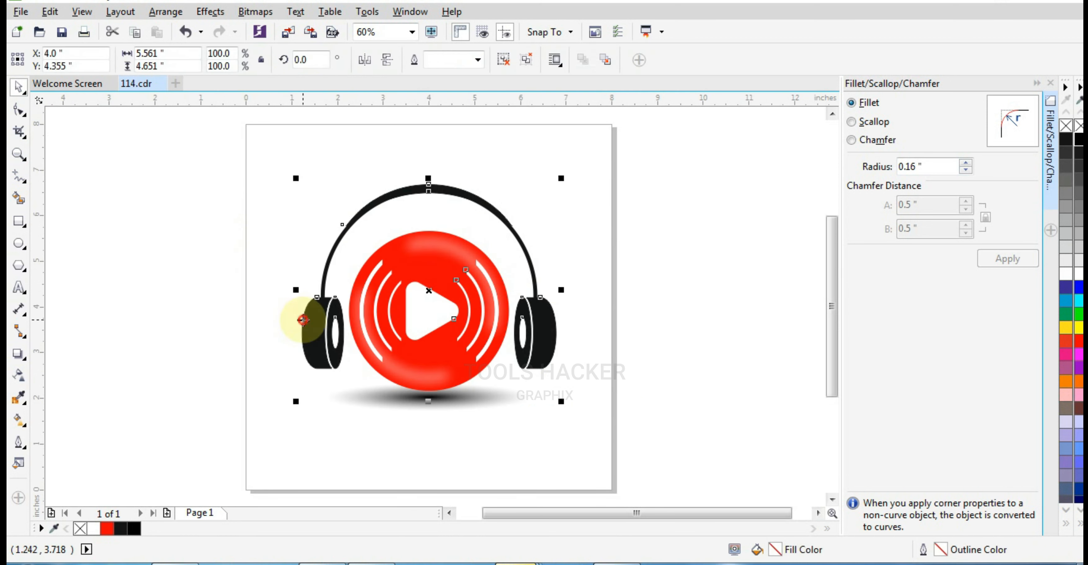
{"action": "left_click", "coordinate": [290, 305], "text": "ctrl"}
{"action": "left_click", "coordinate": [306, 315], "text": "ctrl"}
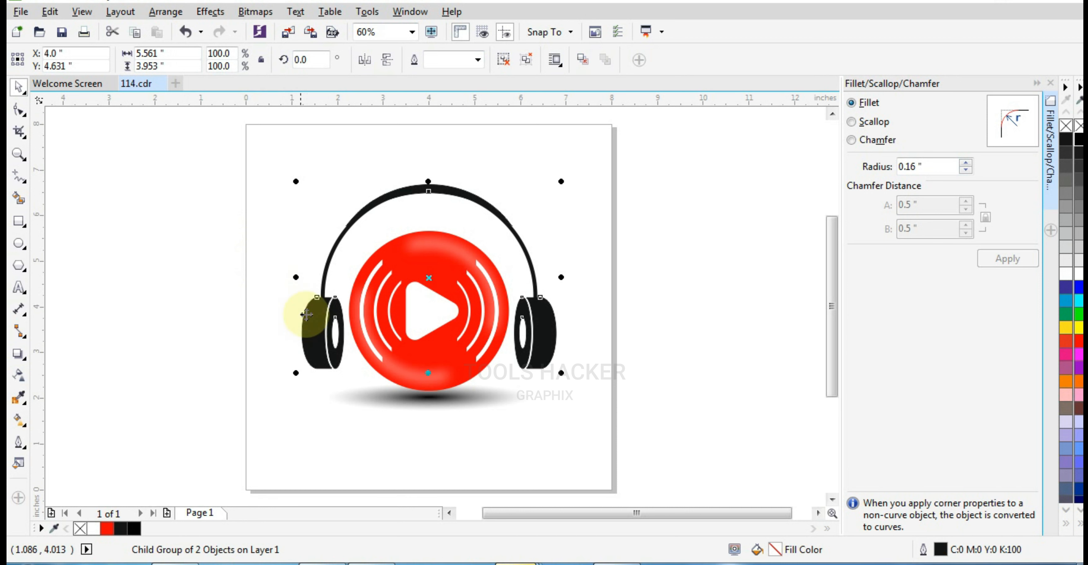
{"action": "left_click", "coordinate": [310, 320], "text": "ctrl"}
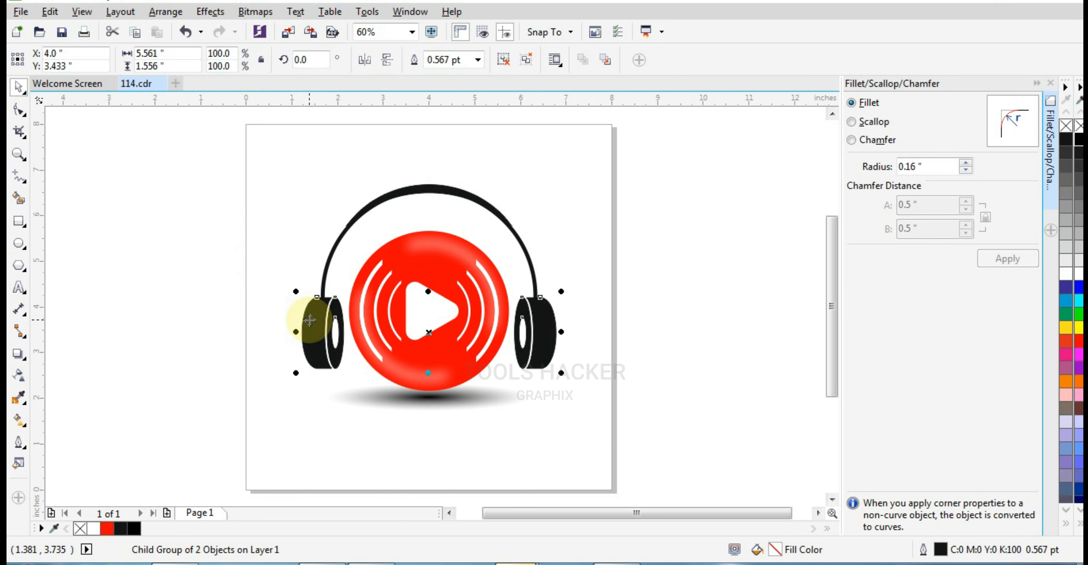
{"action": "left_click", "coordinate": [309, 320], "text": "ctrl"}
{"action": "scroll", "coordinate": [311, 334], "scroll_direction": "up", "scroll_amount": 2}
{"action": "left_click", "coordinate": [311, 340]}
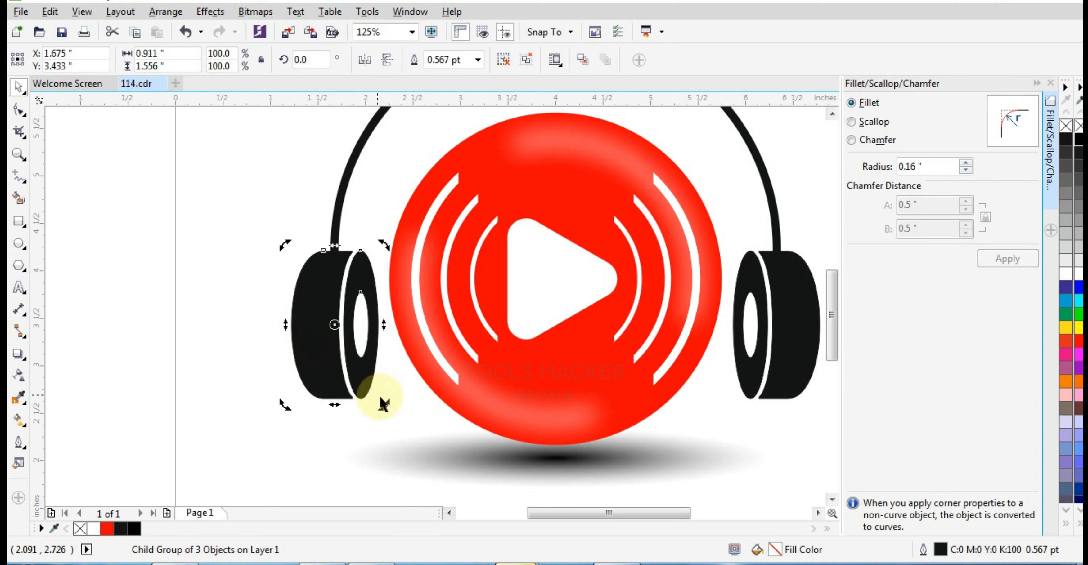
{"action": "left_click_drag", "start_coordinate": [387, 407], "coordinate": [412, 396]}
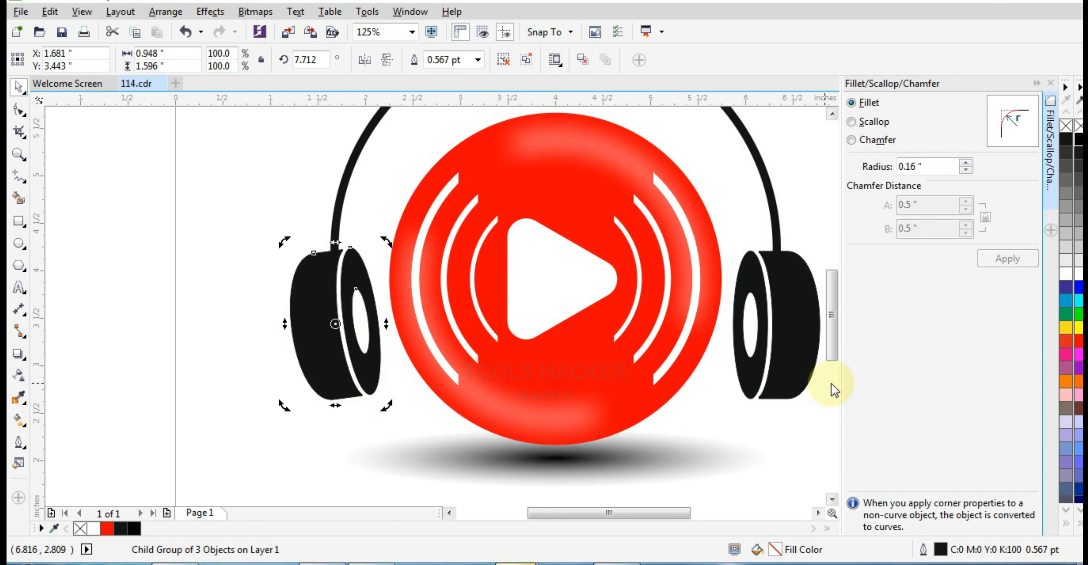
Repeat the rotation on the right ear cup and set its angle to -187.712° so it mirrors the left one
{"action": "left_click", "coordinate": [797, 360], "text": "ctrl"}
{"action": "left_click", "coordinate": [797, 361], "text": "ctrl"}
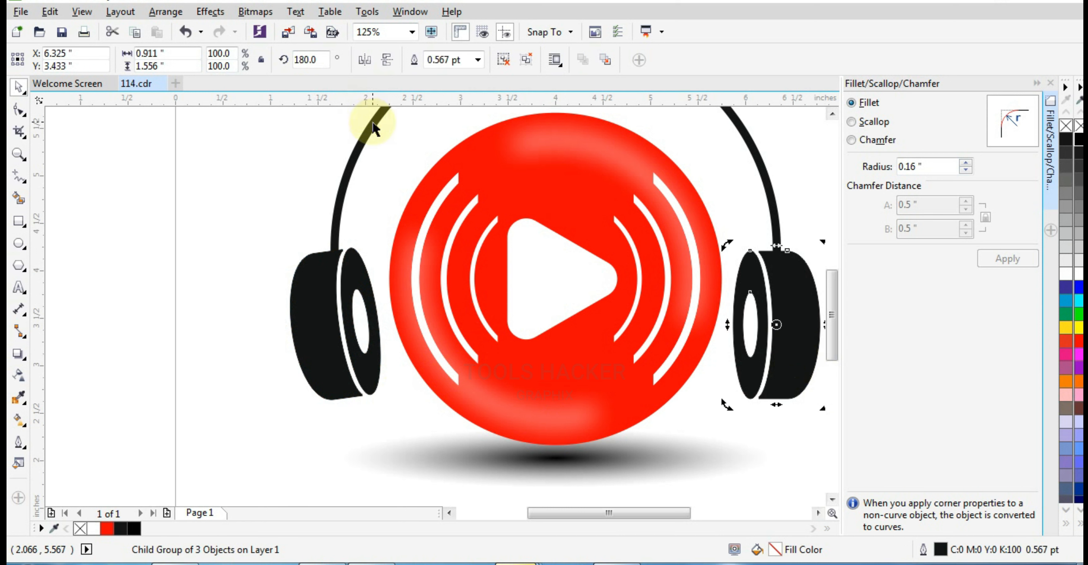
{"action": "key", "text": "ctrl+r"}
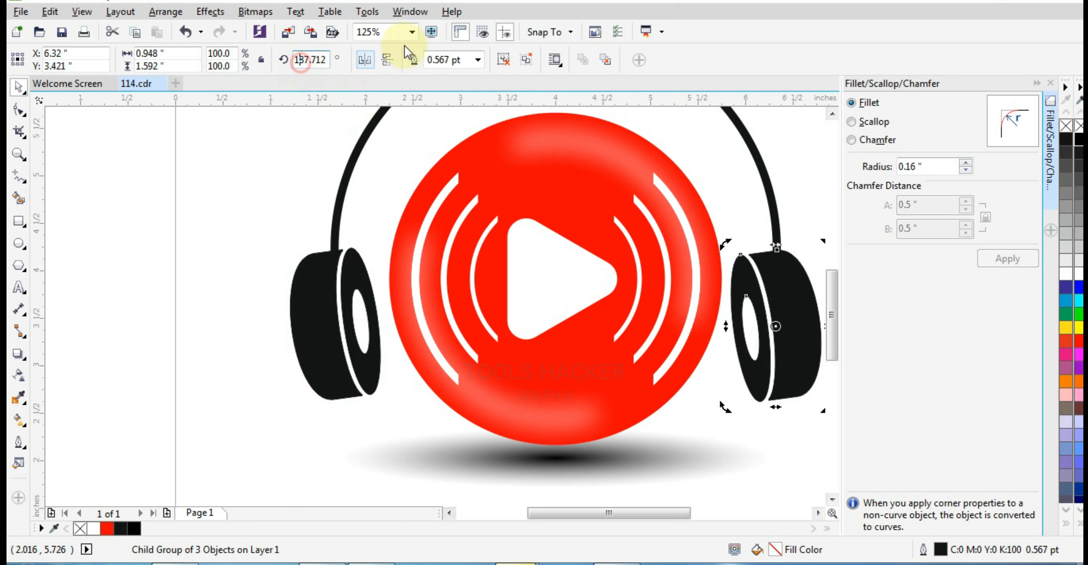
{"action": "key", "text": "Home"}
{"action": "type", "text": "-"}
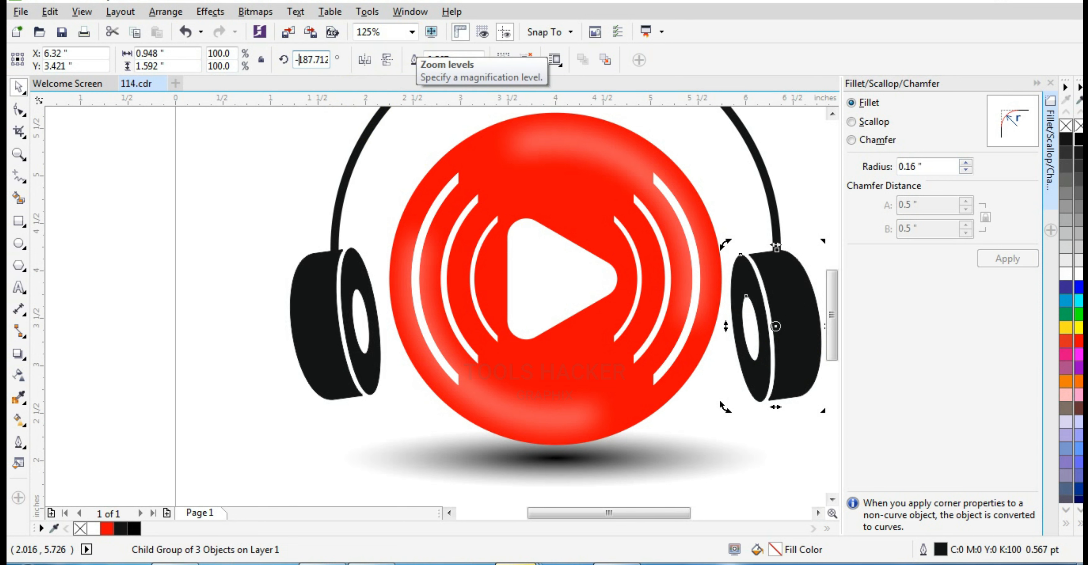
{"action": "key", "text": "Return"}
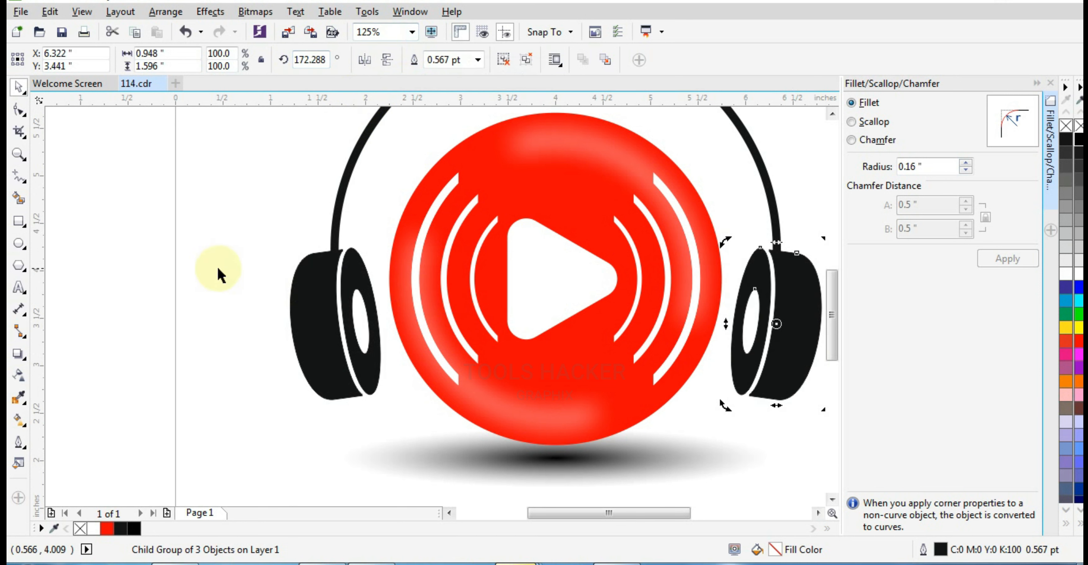
{"action": "left_click", "coordinate": [218, 274]}
{"action": "scroll", "coordinate": [583, 442], "scroll_direction": "down", "scroll_amount": 1}
{"action": "left_click", "coordinate": [773, 320]}
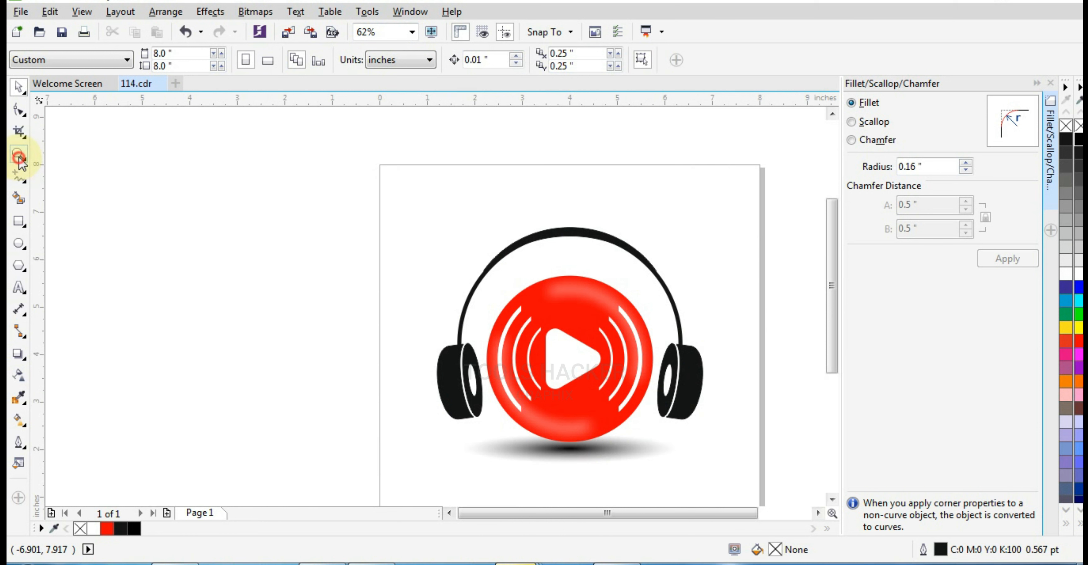
Add an 8 × 8 in rectangle covering the whole page and collapse the Fillet/Scallop/Chamfer docker
{"action": "left_click", "coordinate": [19, 160]}
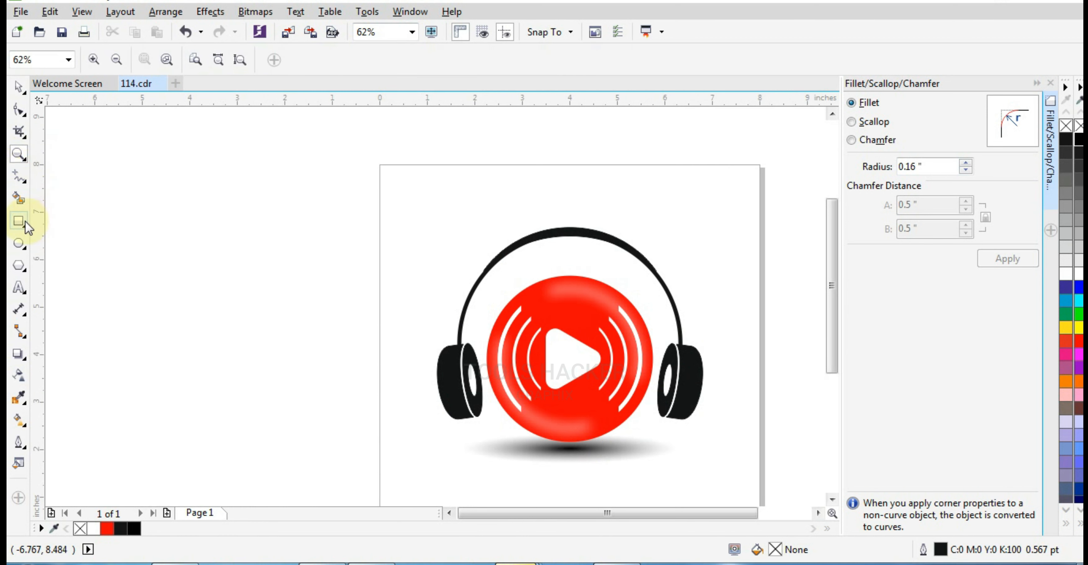
{"action": "left_click", "coordinate": [19, 222]}
{"action": "left_click", "coordinate": [16, 90]}
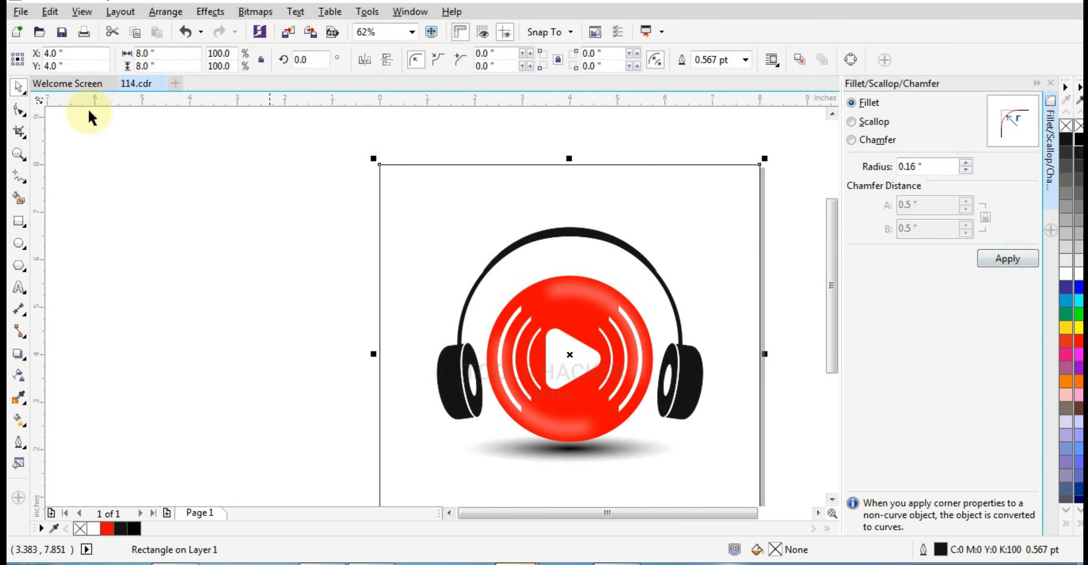
{"action": "left_click", "coordinate": [19, 154]}
{"action": "right_click", "coordinate": [370, 163]}
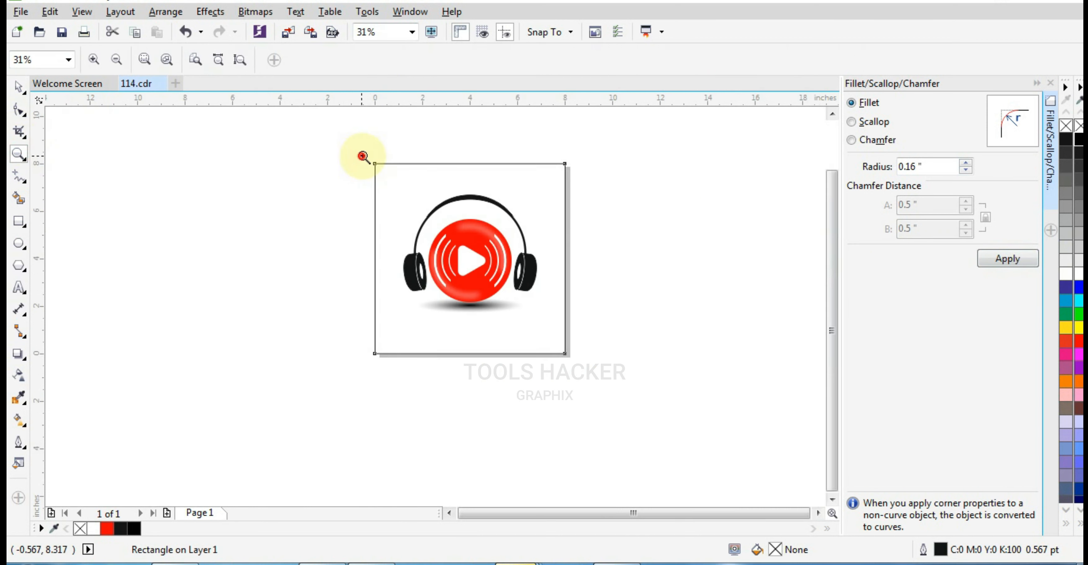
{"action": "left_click_drag", "start_coordinate": [363, 156], "coordinate": [564, 356]}
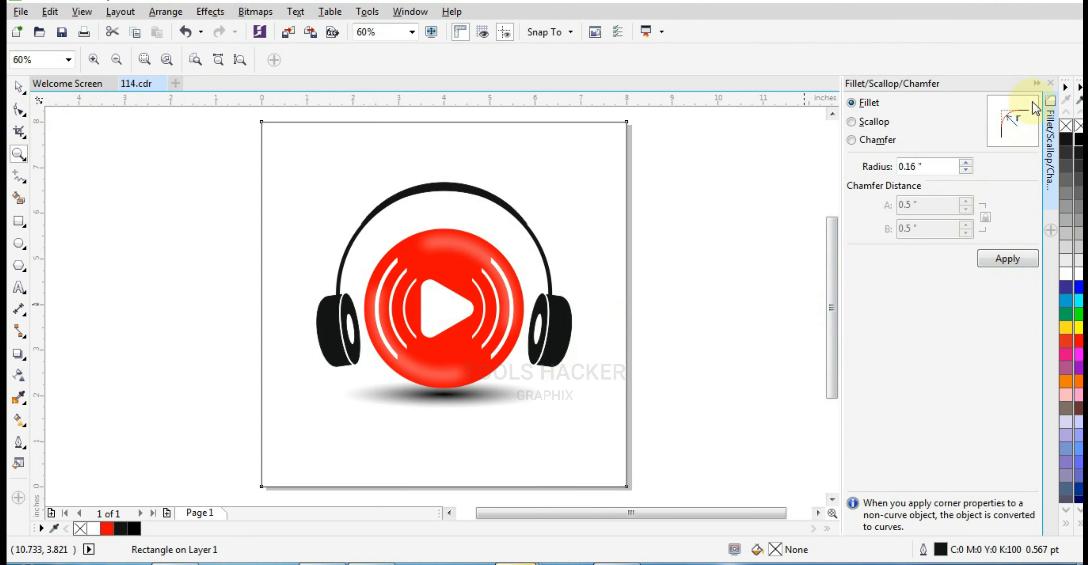
{"action": "left_click", "coordinate": [1035, 84]}
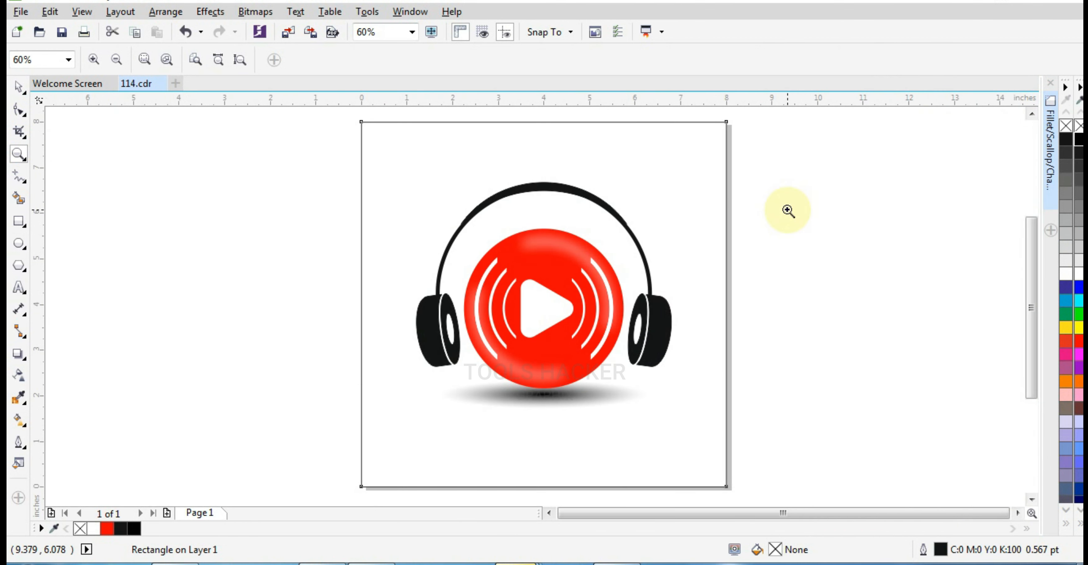
{"action": "left_click", "coordinate": [14, 89]}
{"action": "left_click", "coordinate": [72, 194]}
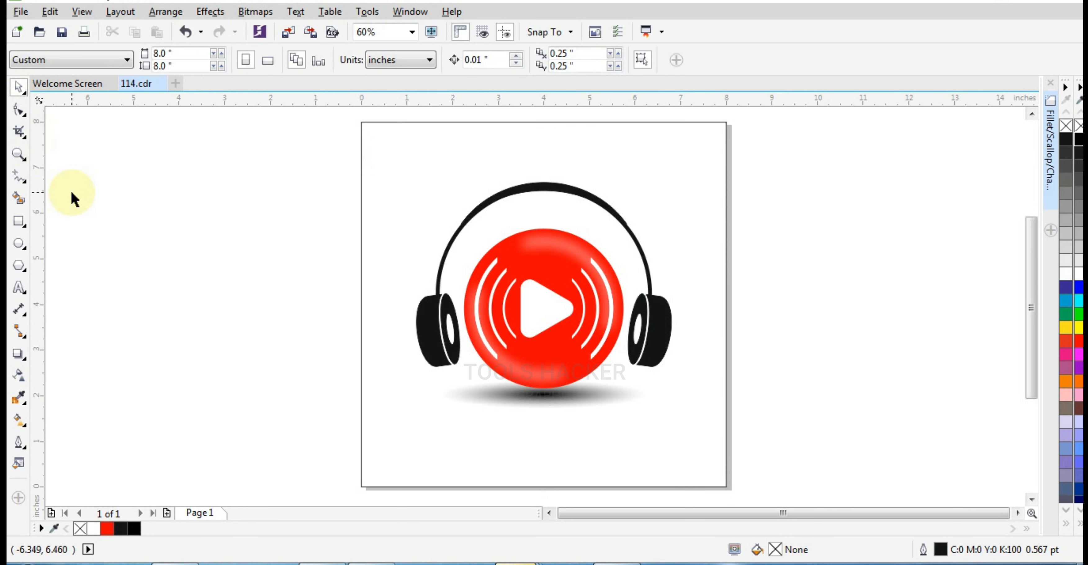
Apply a linear black-to-white fountain fill to the page-sized background rectangle with the Interactive Fill tool
{"action": "left_click", "coordinate": [363, 181]}
{"action": "left_click", "coordinate": [25, 422]}
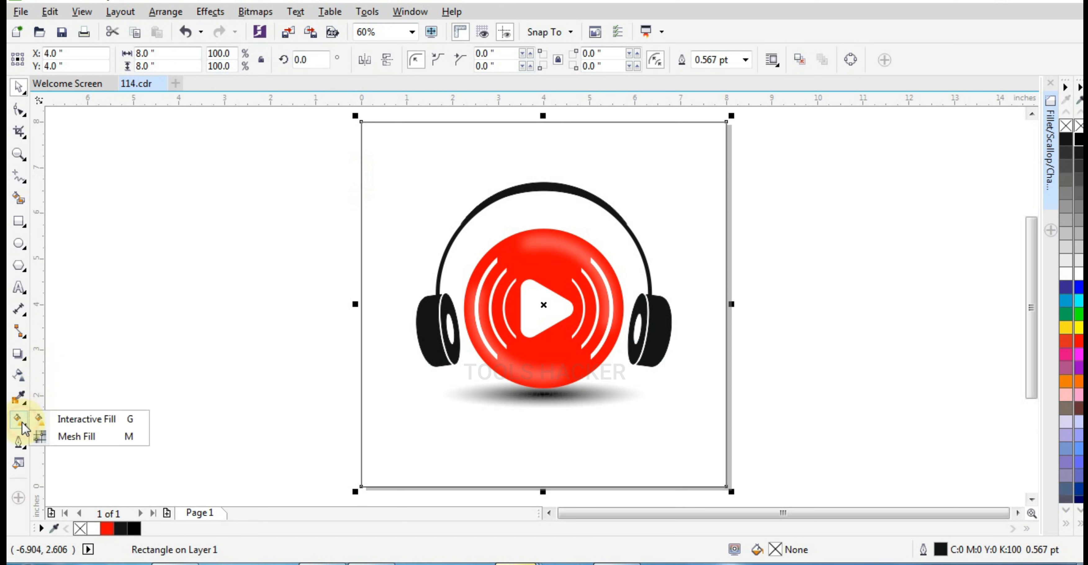
{"action": "left_click", "coordinate": [55, 419]}
{"action": "left_click", "coordinate": [62, 60]}
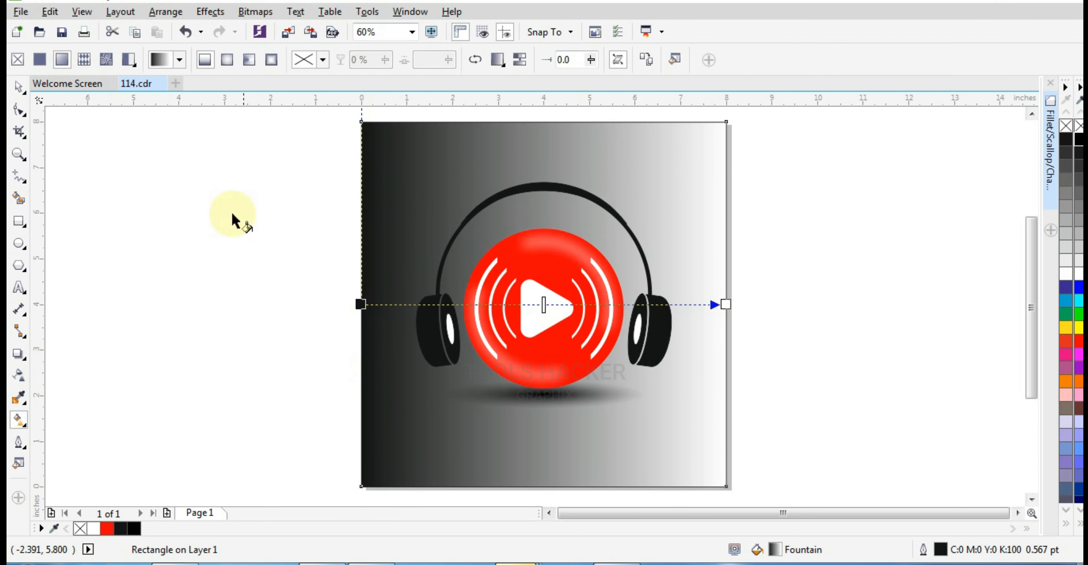